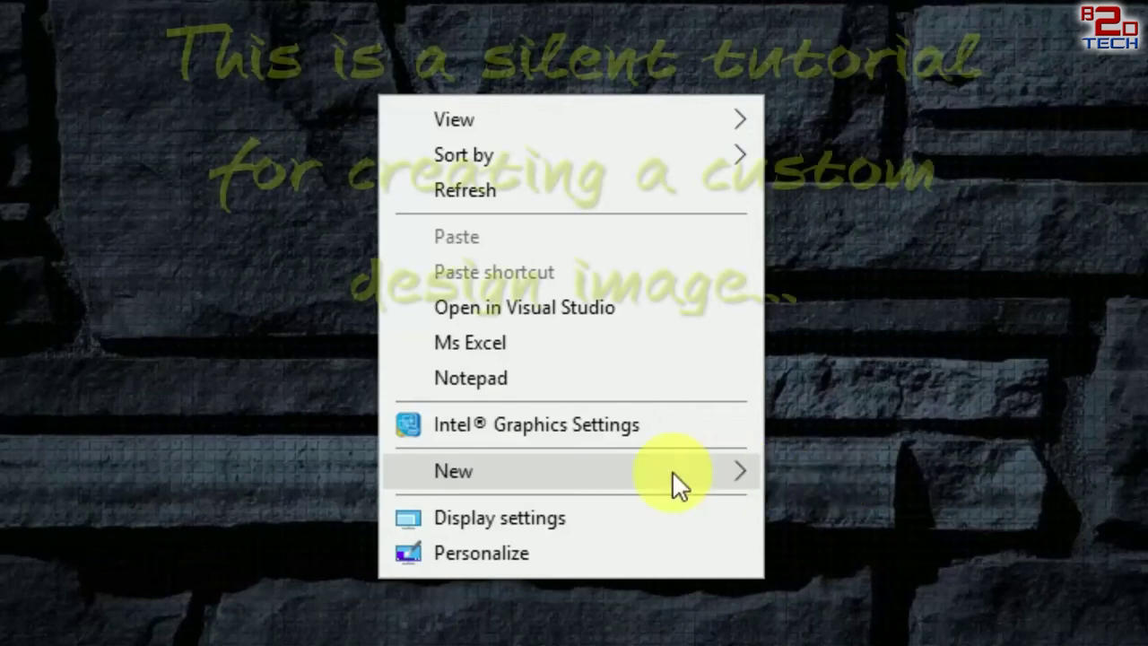
{"action": "mouse_move", "coordinate": [570, 471]}
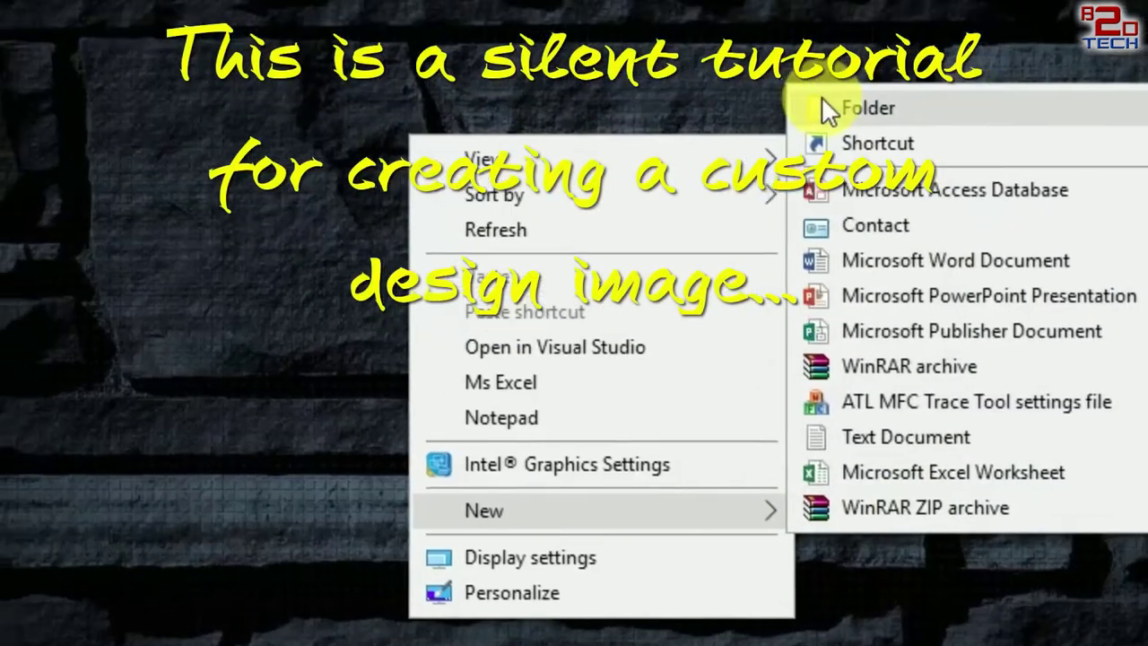
Create a desktop folder named 'Tutorial Photoshop', then bring up Google search in the browser
{"action": "left_click", "coordinate": [822, 99]}
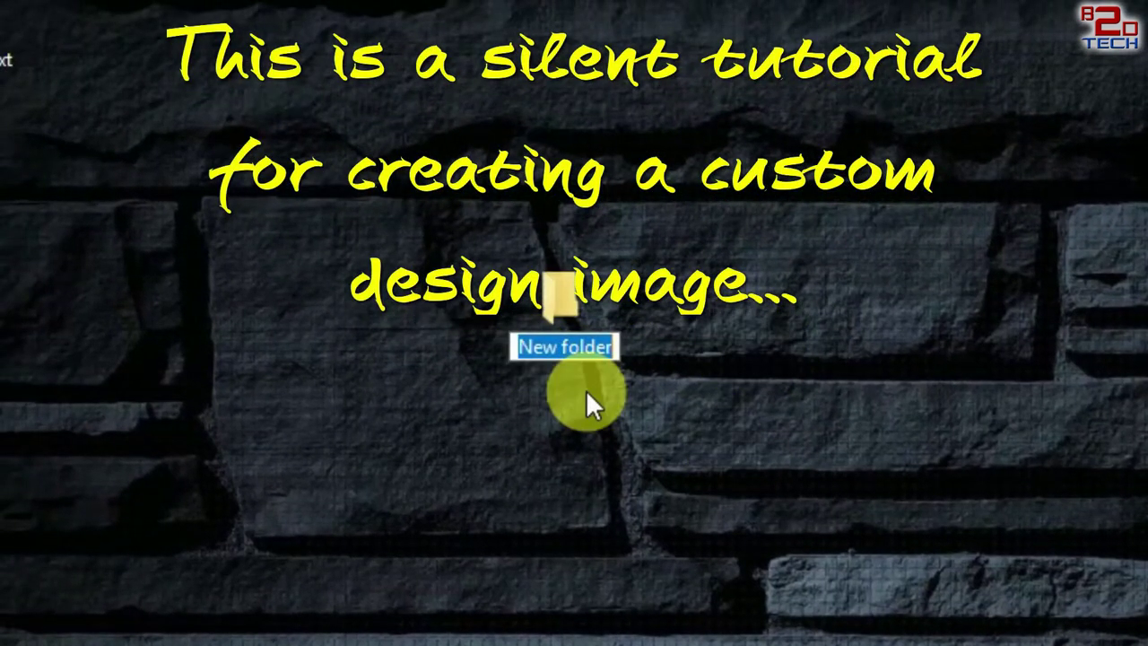
{"action": "type", "text": "Tutorial"}
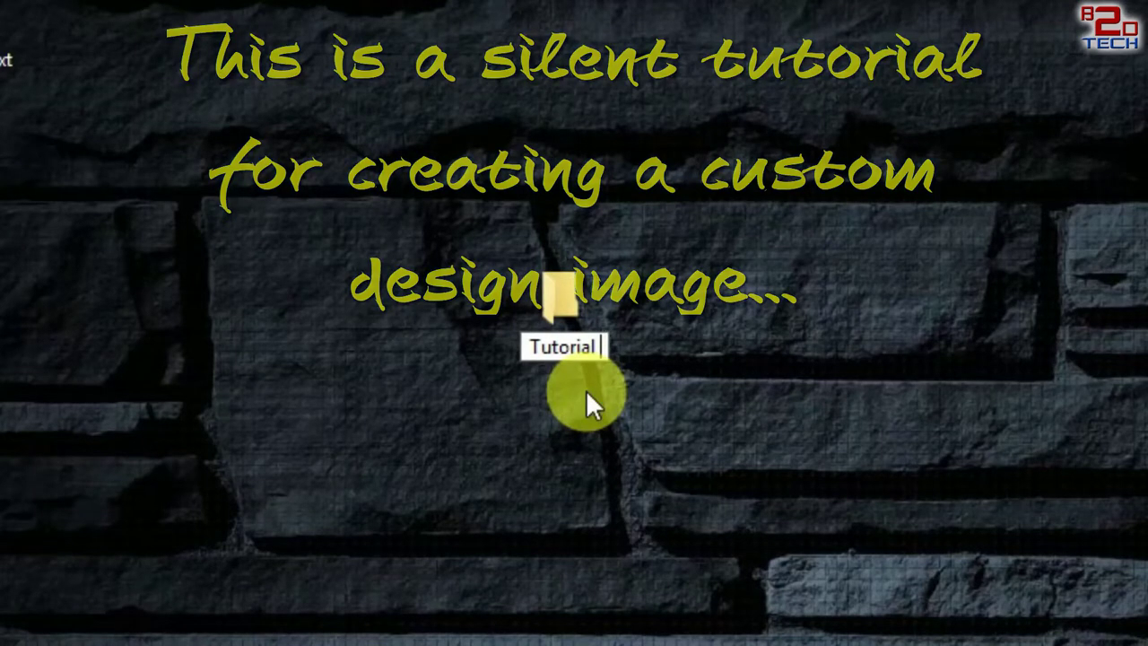
{"action": "type", "text": " Photoshop"}
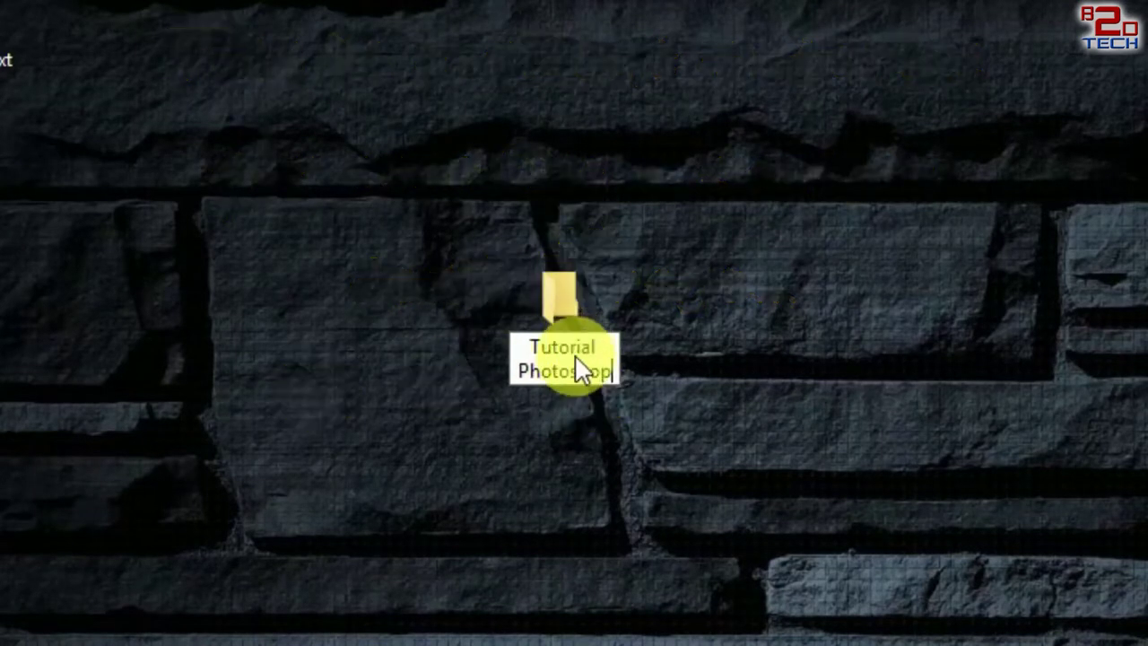
{"action": "key", "text": "Return"}
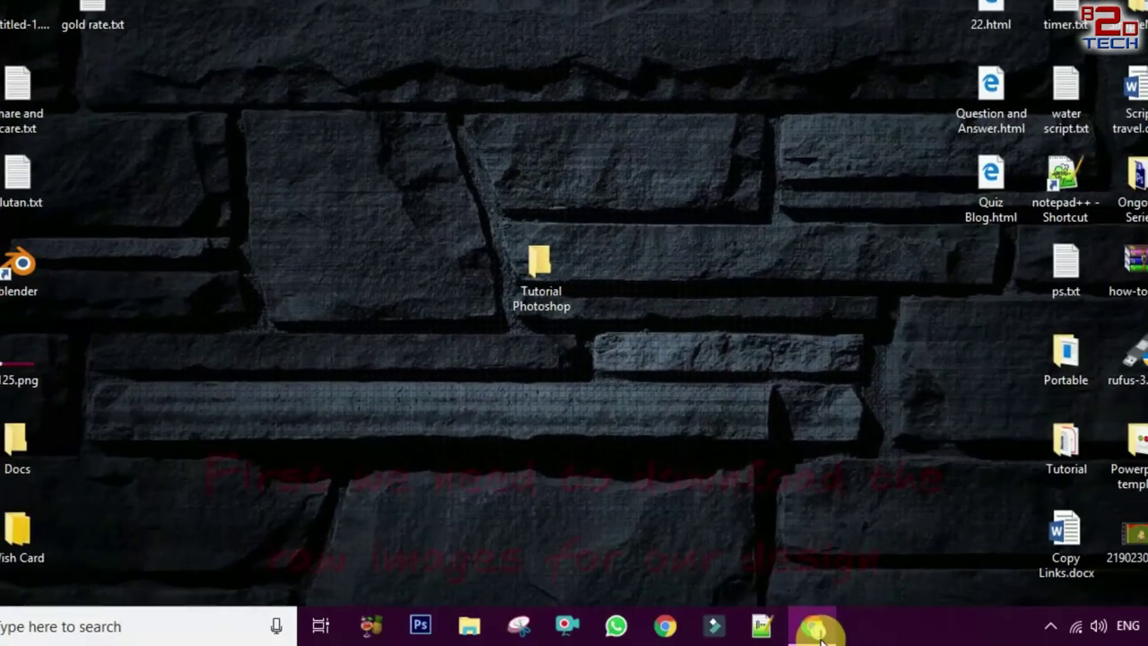
{"action": "left_click", "coordinate": [816, 630]}
{"action": "left_click", "coordinate": [417, 296]}
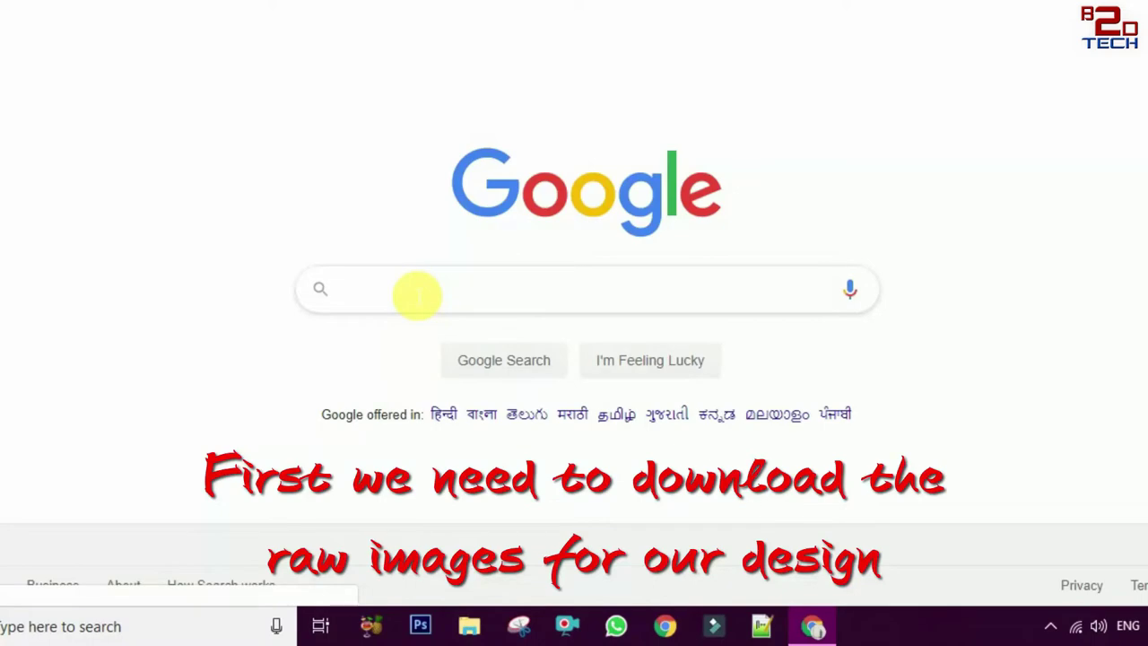
Search Google for 'Bulb png' and browse the image results
{"action": "type", "text": "Bulb png"}
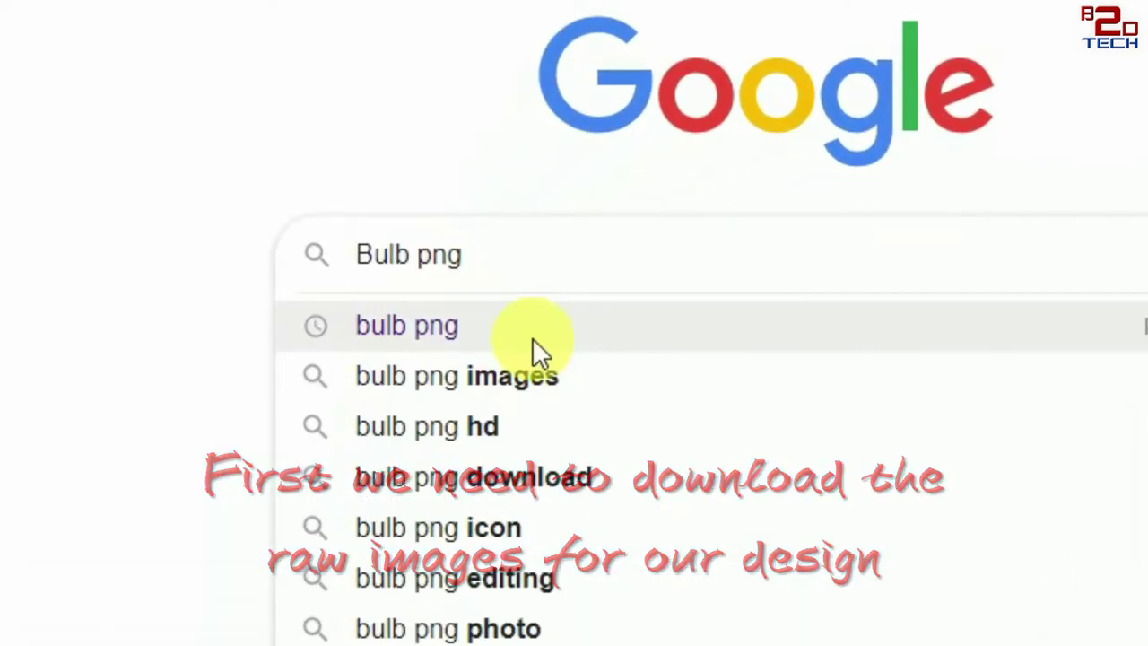
{"action": "left_click", "coordinate": [532, 339]}
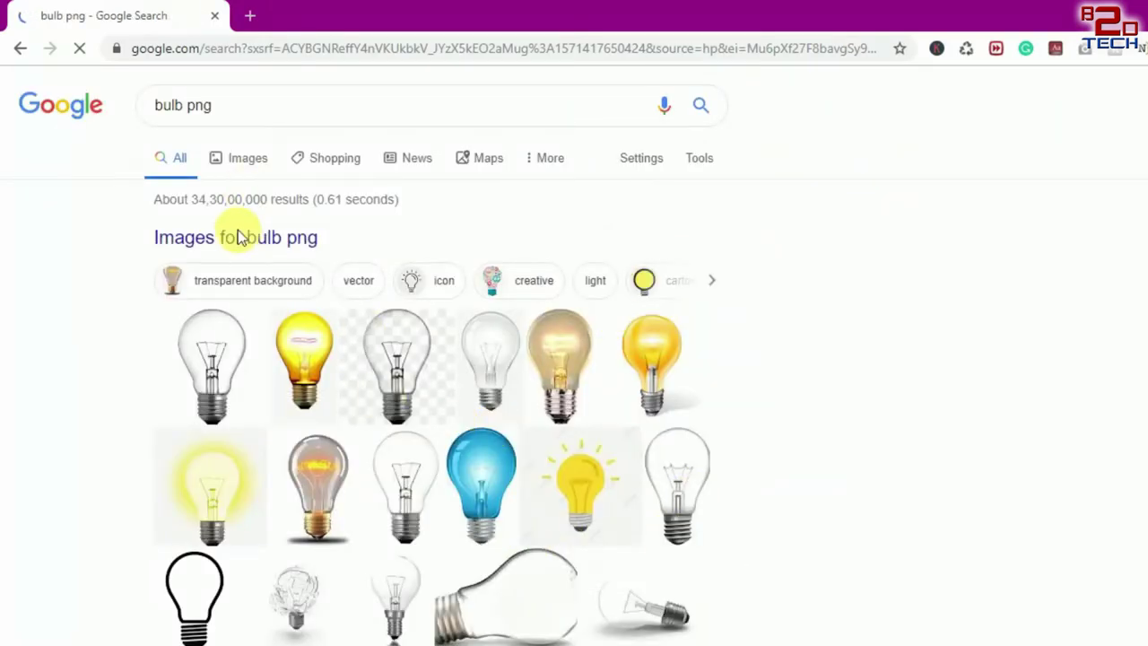
{"action": "scroll", "coordinate": [239, 236], "scroll_direction": "down", "scroll_amount": 1}
{"action": "scroll", "coordinate": [213, 153], "scroll_direction": "down", "scroll_amount": 1}
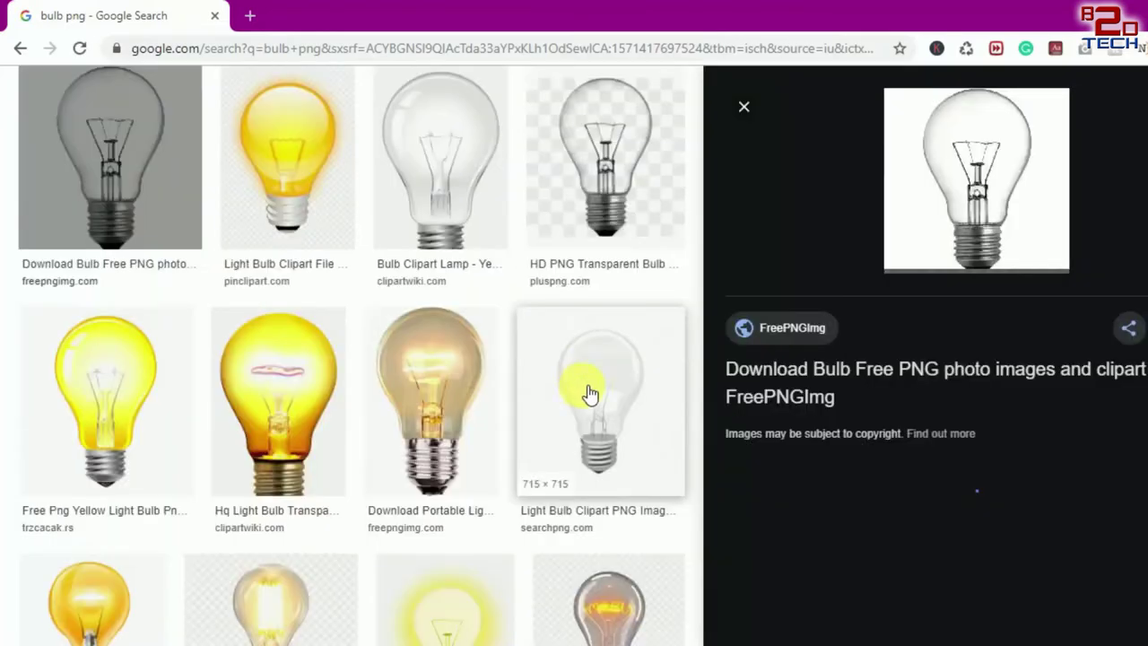
Open the Konfest sideways bulb image (3004 × 1639) in preview and choose to save it
{"action": "left_click", "coordinate": [743, 109]}
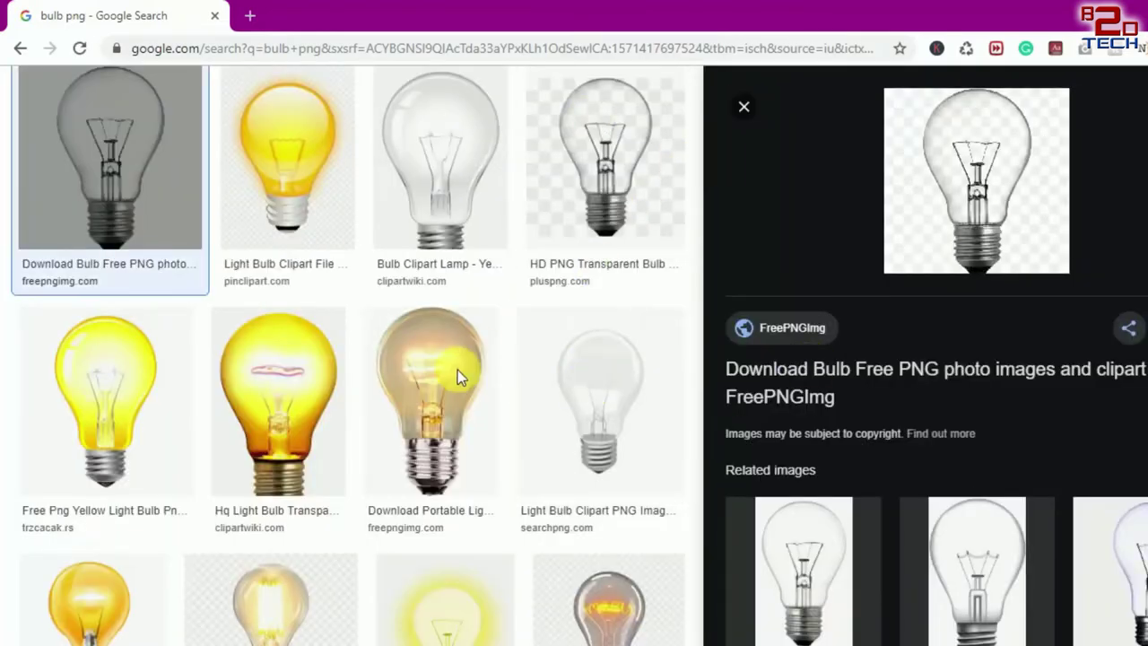
{"action": "scroll", "coordinate": [818, 418], "scroll_direction": "down", "scroll_amount": 3}
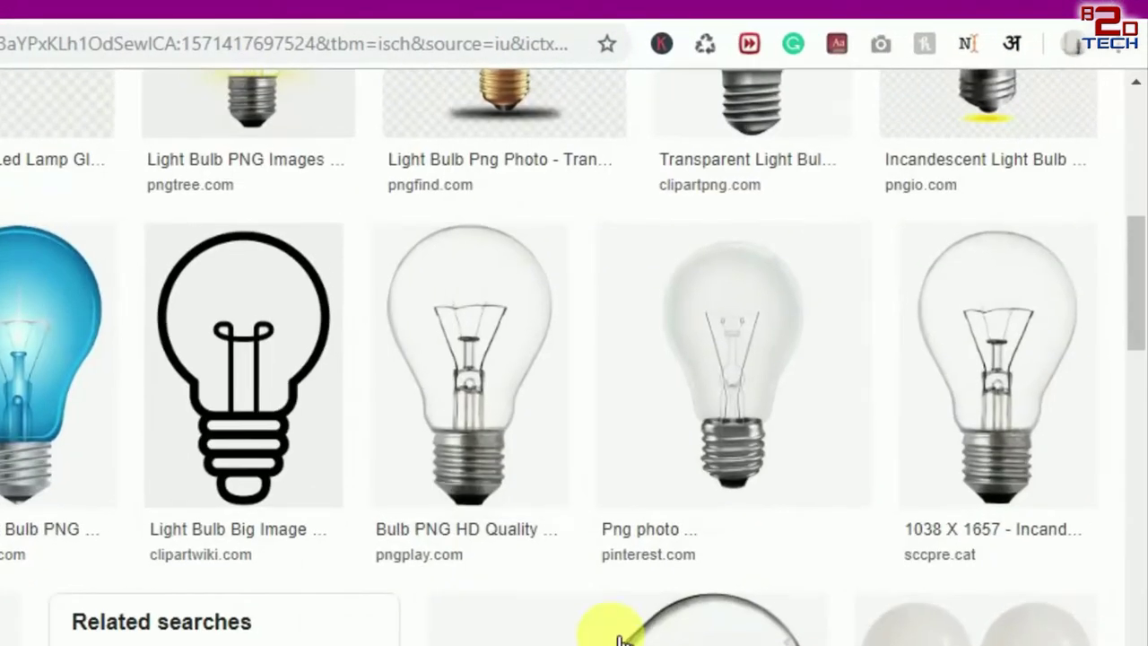
{"action": "scroll", "coordinate": [618, 632], "scroll_direction": "down", "scroll_amount": 2}
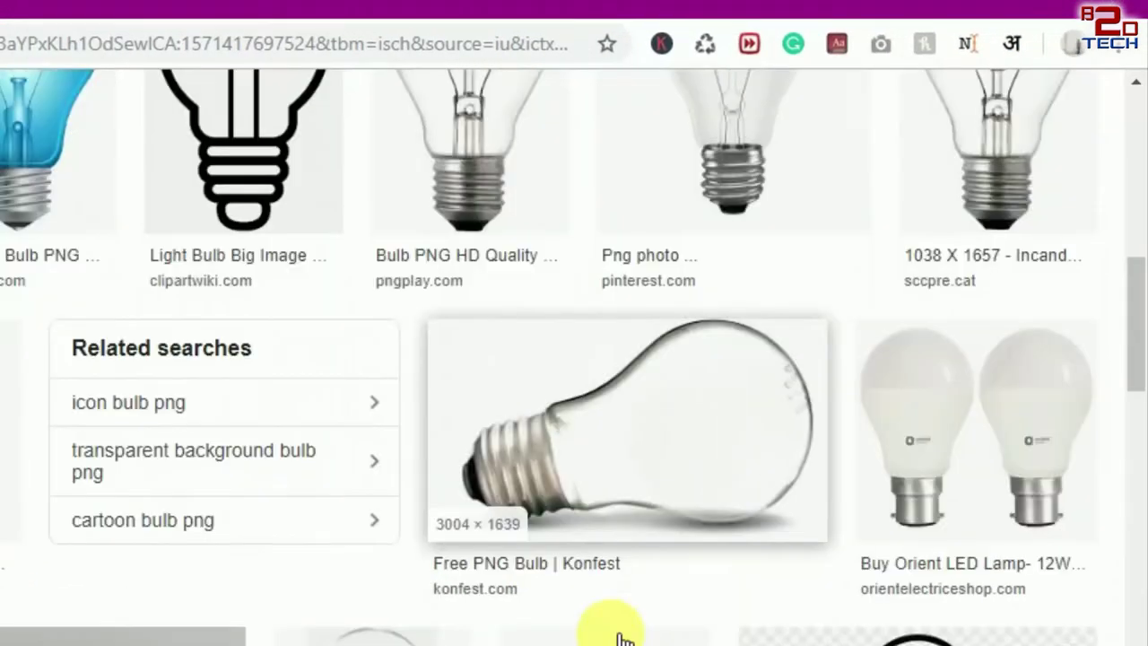
{"action": "left_click", "coordinate": [587, 421]}
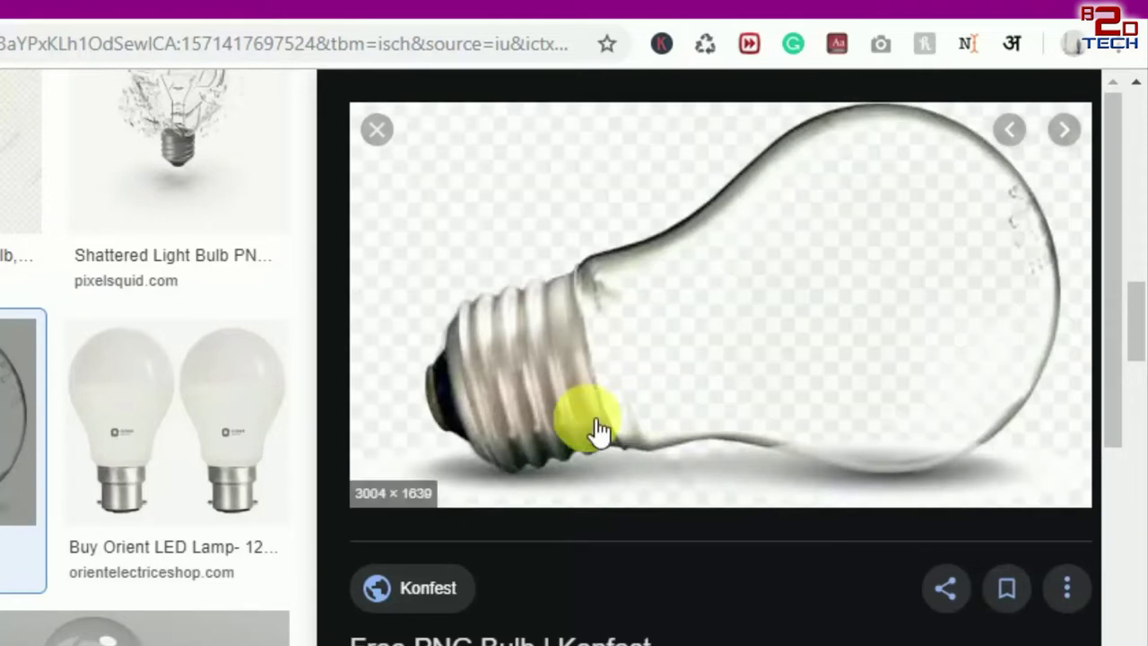
{"action": "right_click", "coordinate": [517, 253]}
{"action": "left_click", "coordinate": [588, 539]}
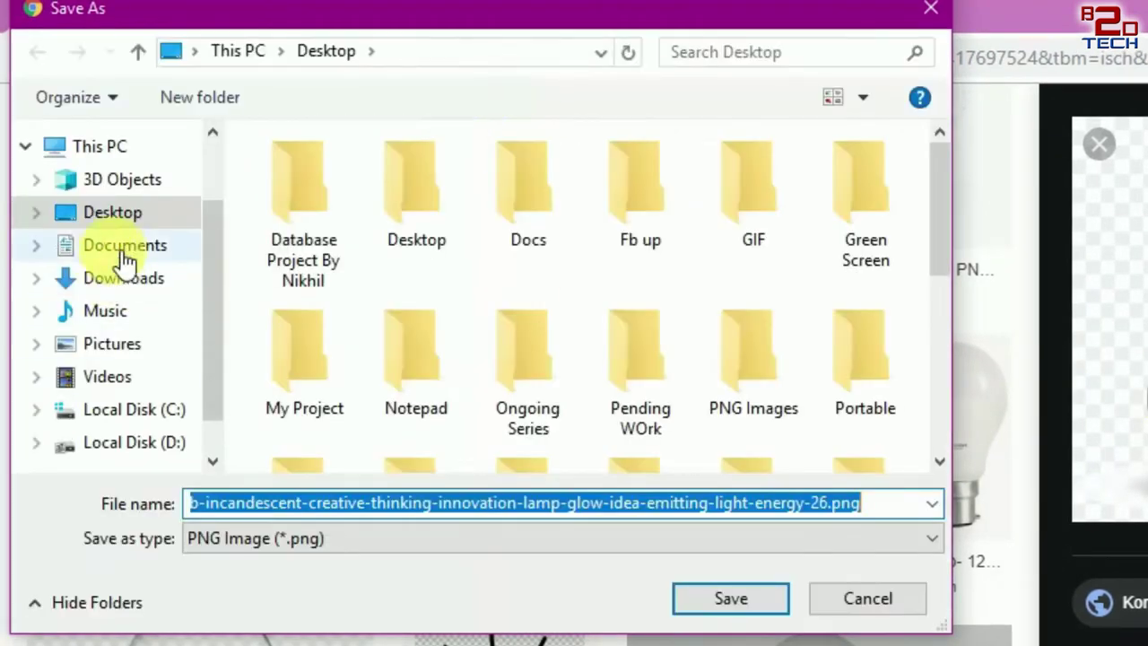
Save the bulb image as a PNG named 'Bulb' in Desktop > Tutorial Photoshop
{"action": "left_click", "coordinate": [117, 217]}
{"action": "left_click", "coordinate": [548, 359]}
{"action": "key", "text": "t"}
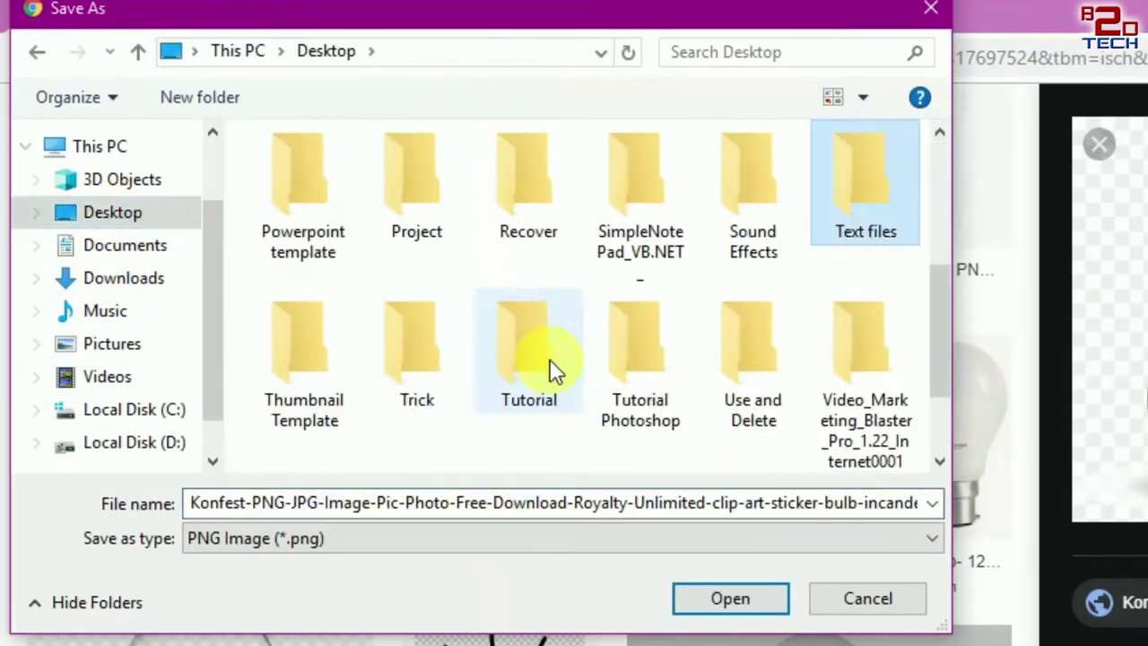
{"action": "key", "text": "t"}
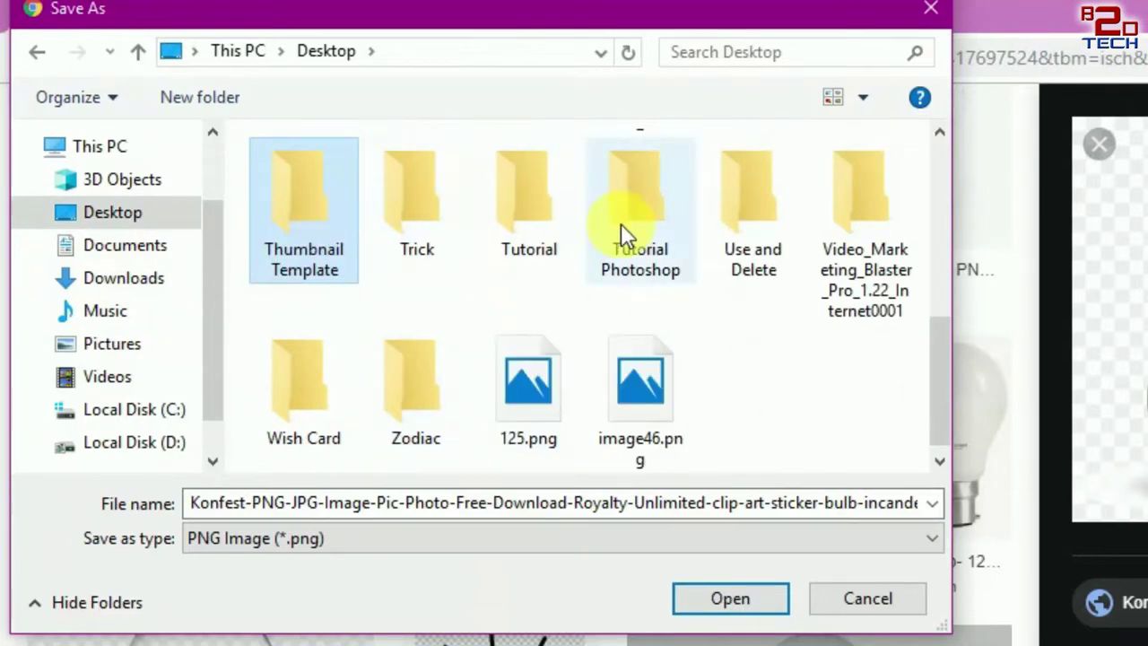
{"action": "double_click", "coordinate": [623, 231]}
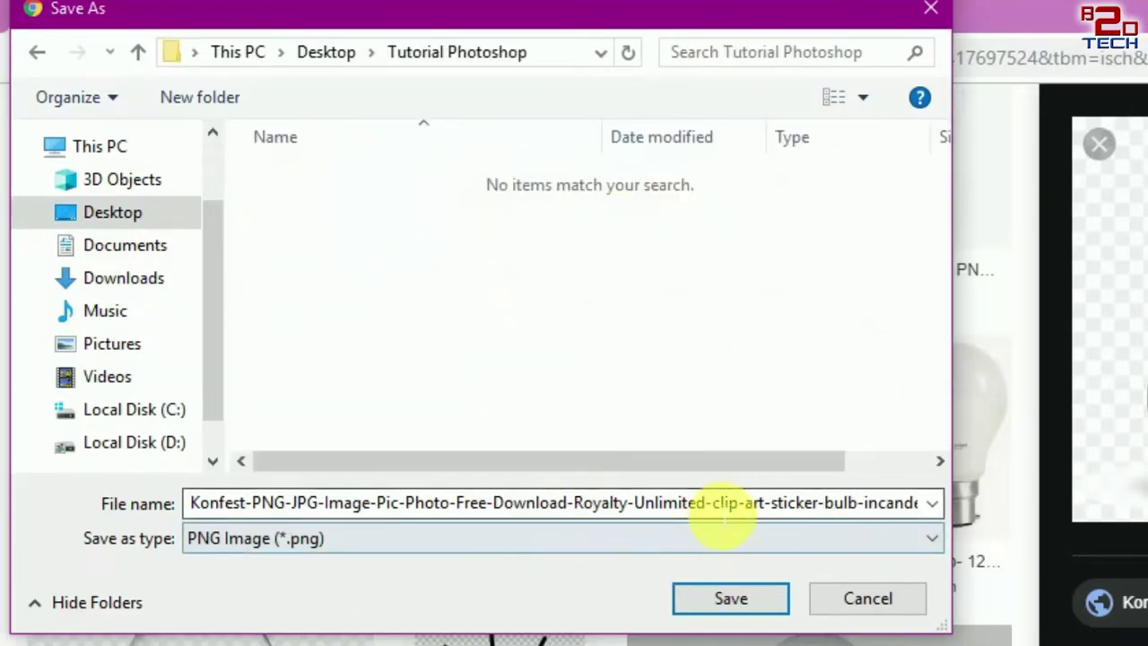
{"action": "key", "text": "ctrl+a"}
{"action": "type", "text": "Bulb"}
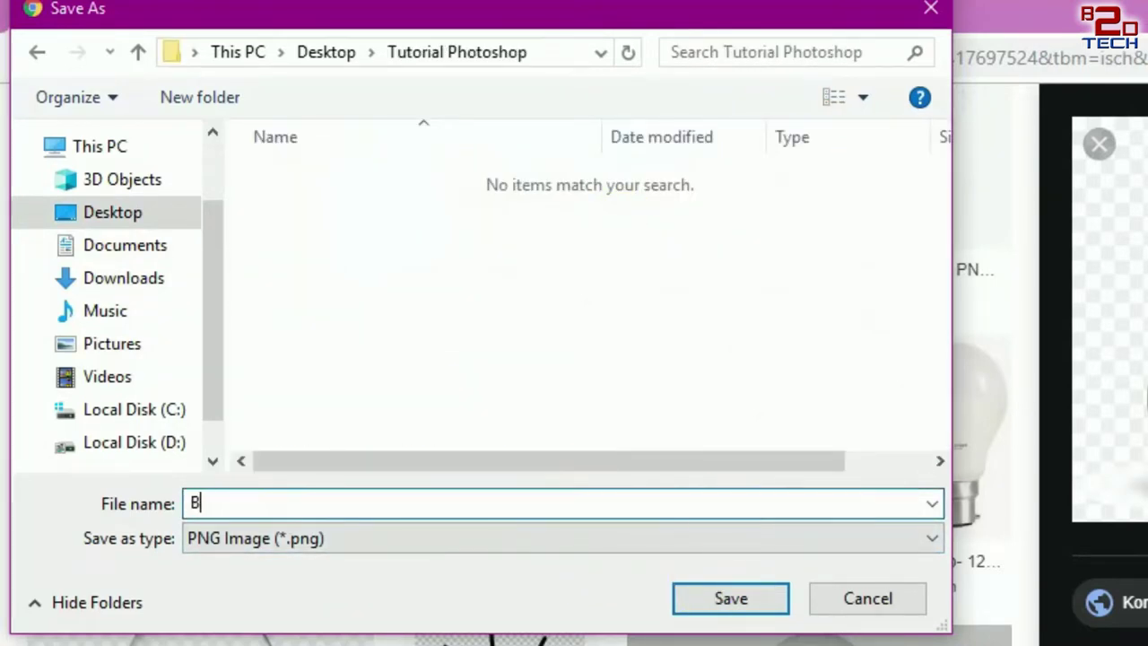
{"action": "key", "text": "Return"}
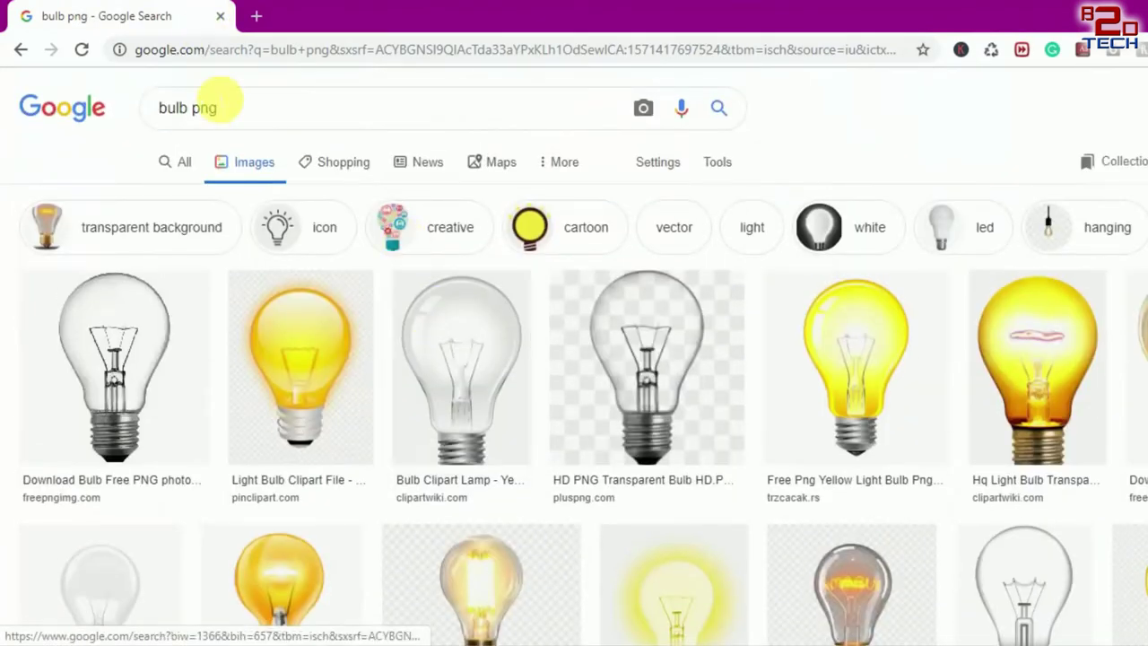
Replace the search with 'Water splash' and scroll through the image results
{"action": "left_click_drag", "start_coordinate": [236, 109], "coordinate": [112, 114]}
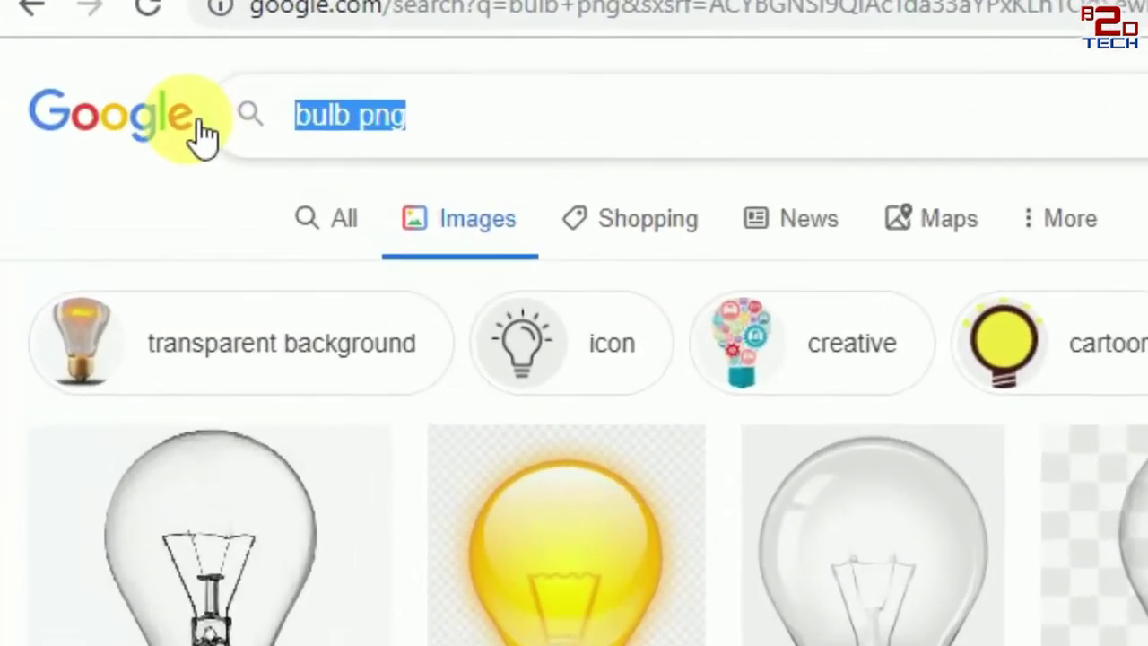
{"action": "type", "text": "Wa"}
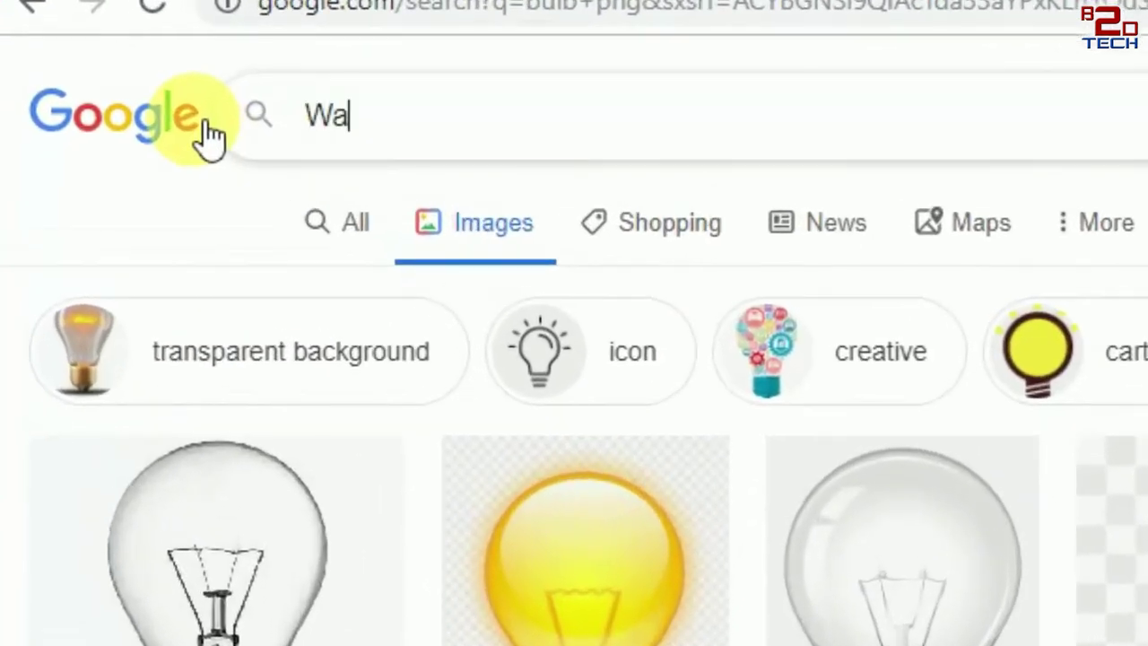
{"action": "type", "text": "ter splas"}
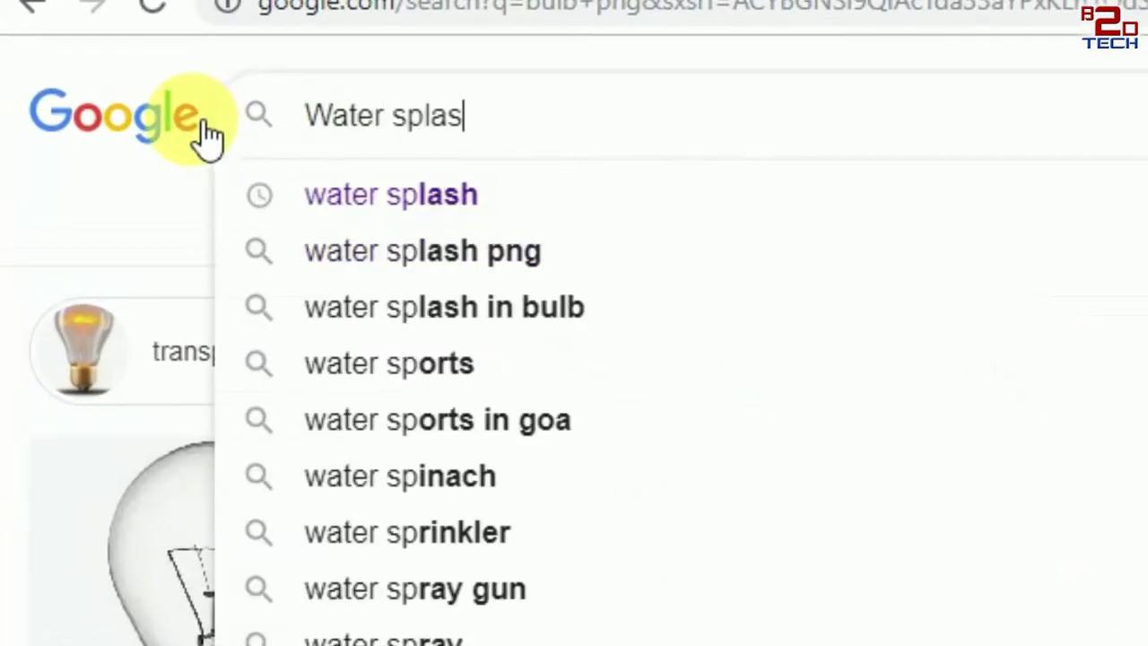
{"action": "type", "text": "h"}
{"action": "key", "text": "Return"}
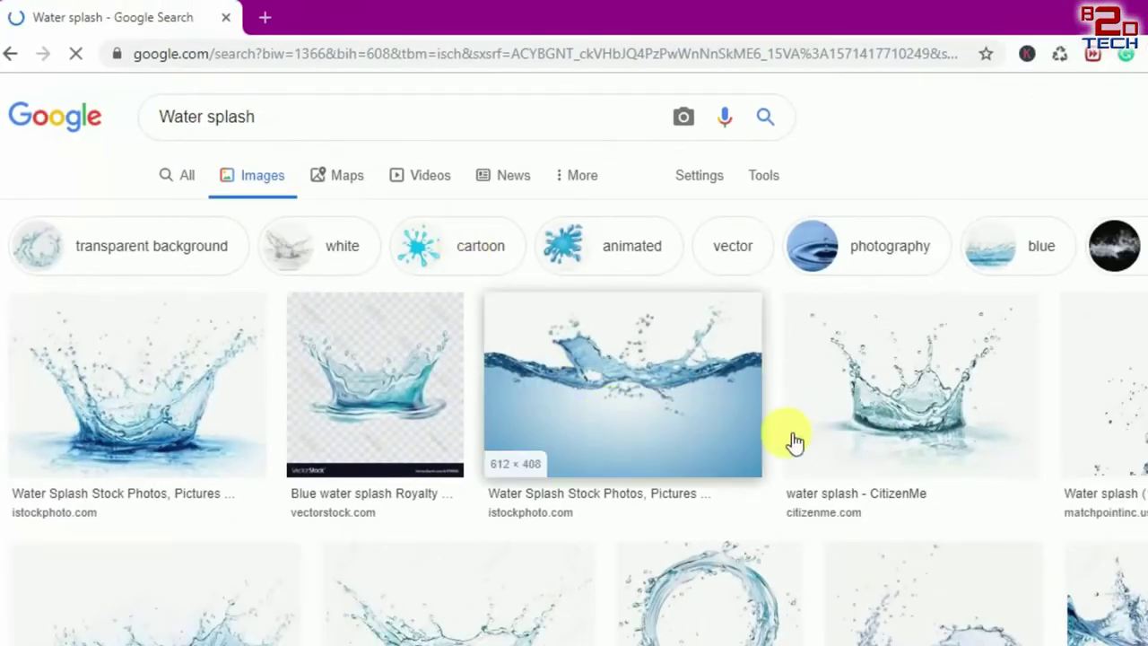
{"action": "scroll", "coordinate": [789, 440], "scroll_direction": "down", "scroll_amount": 2}
{"action": "scroll", "coordinate": [789, 441], "scroll_direction": "up", "scroll_amount": 1}
{"action": "scroll", "coordinate": [595, 404], "scroll_direction": "down", "scroll_amount": 2}
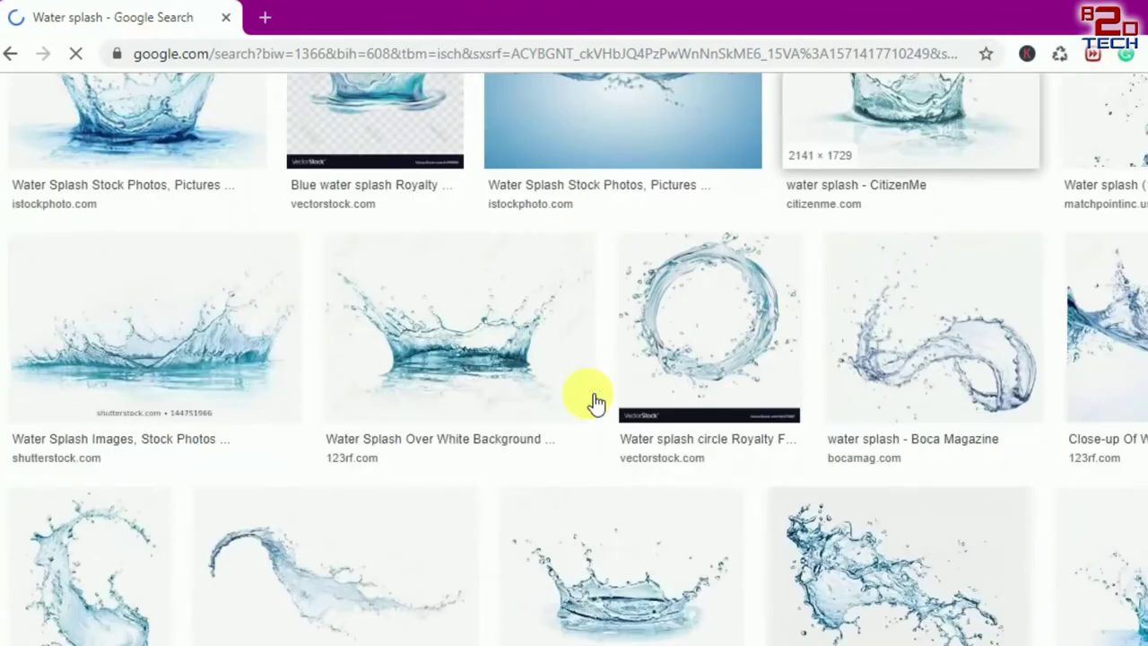
{"action": "scroll", "coordinate": [592, 402], "scroll_direction": "up", "scroll_amount": 3}
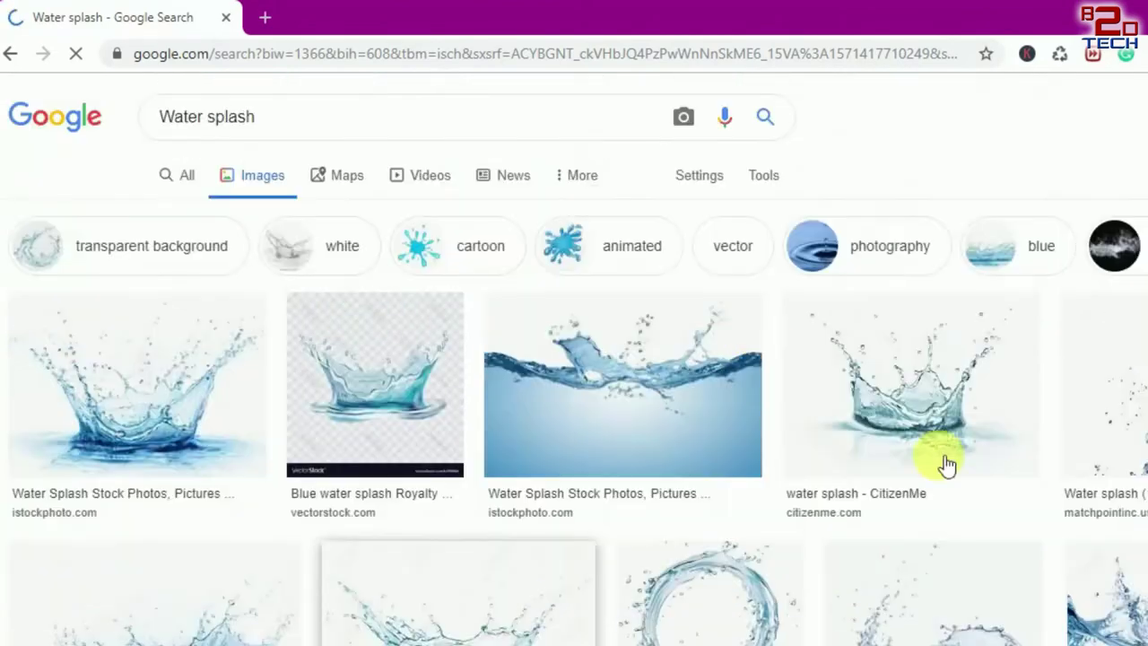
{"action": "scroll", "coordinate": [1058, 592], "scroll_direction": "down", "scroll_amount": 1}
{"action": "scroll", "coordinate": [1058, 592], "scroll_direction": "down", "scroll_amount": 1}
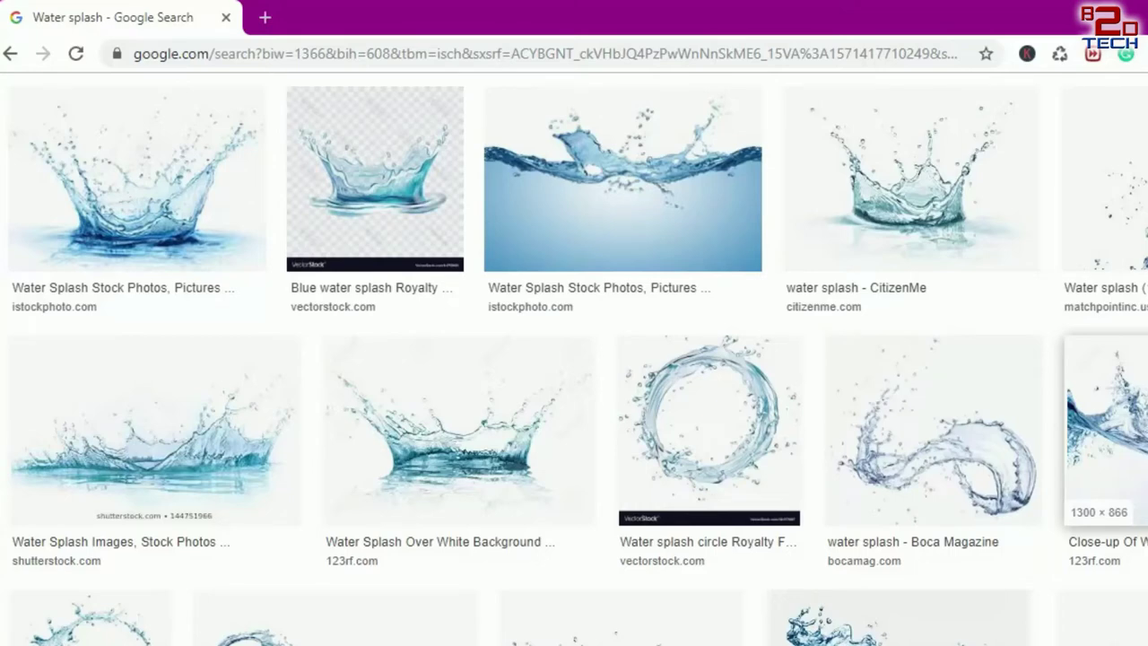
Preview a splash close-up, dismiss it, then open the iStock water splash photo's options
{"action": "left_click", "coordinate": [1103, 421]}
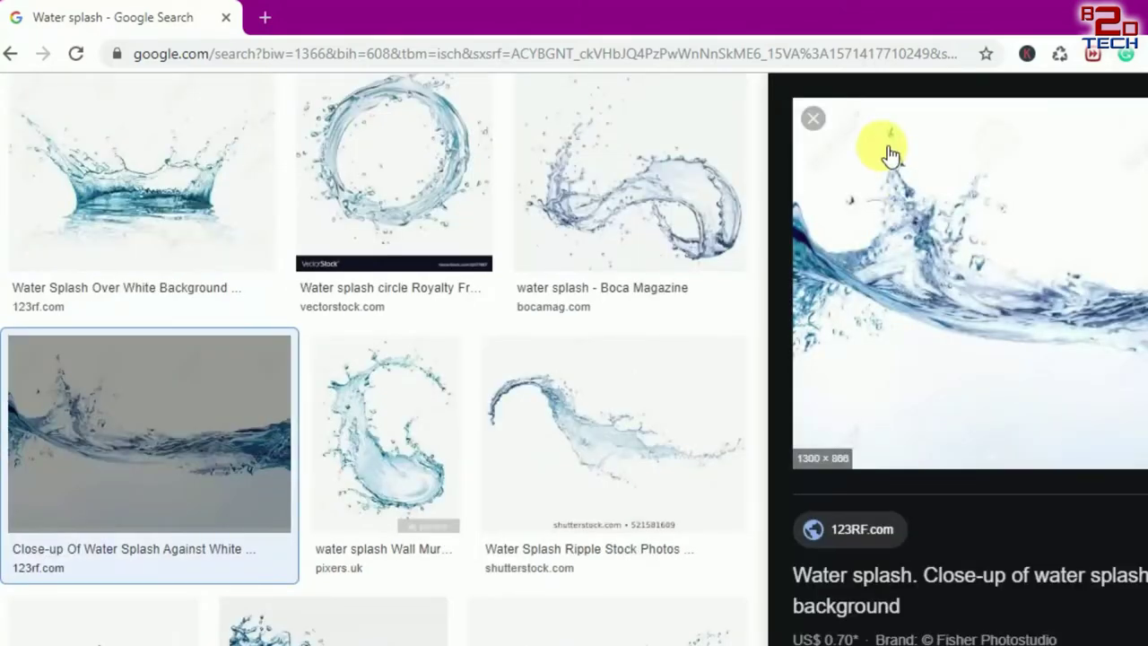
{"action": "right_click", "coordinate": [886, 155]}
{"action": "left_click", "coordinate": [703, 130]}
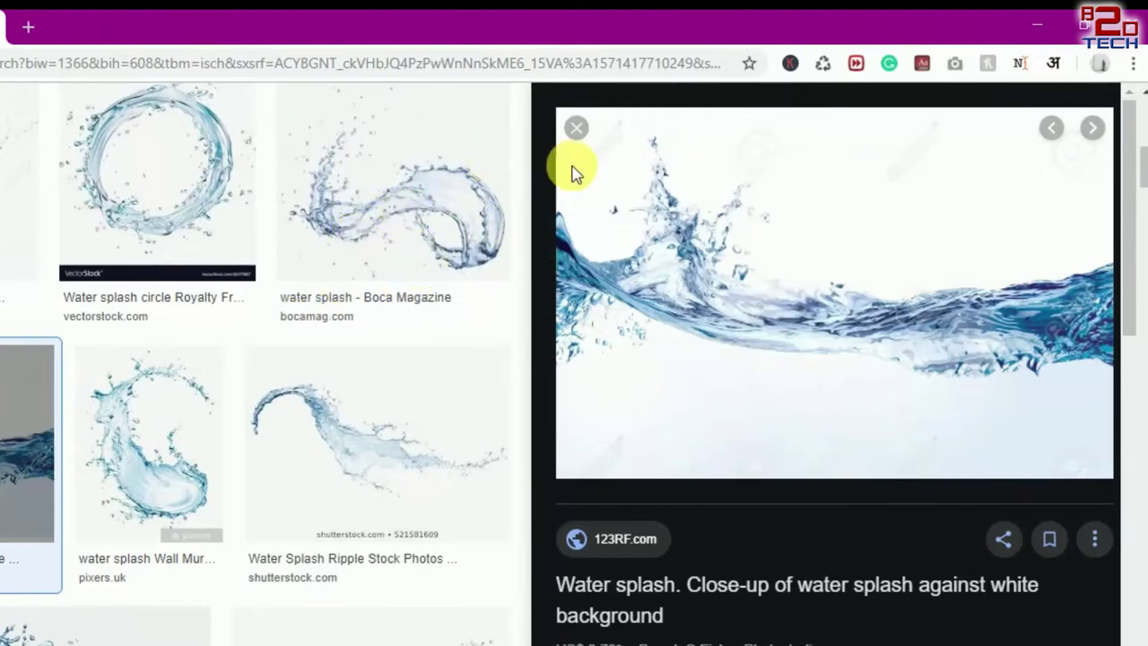
{"action": "left_click", "coordinate": [575, 127]}
{"action": "scroll", "coordinate": [428, 414], "scroll_direction": "up", "scroll_amount": 3}
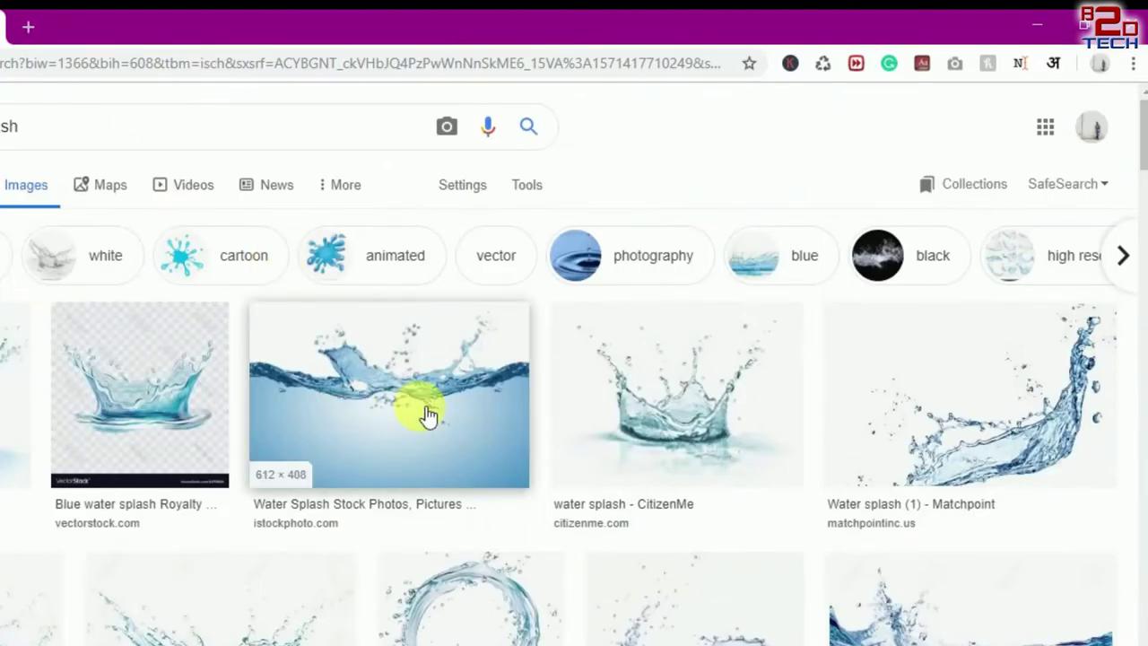
{"action": "left_click", "coordinate": [427, 414]}
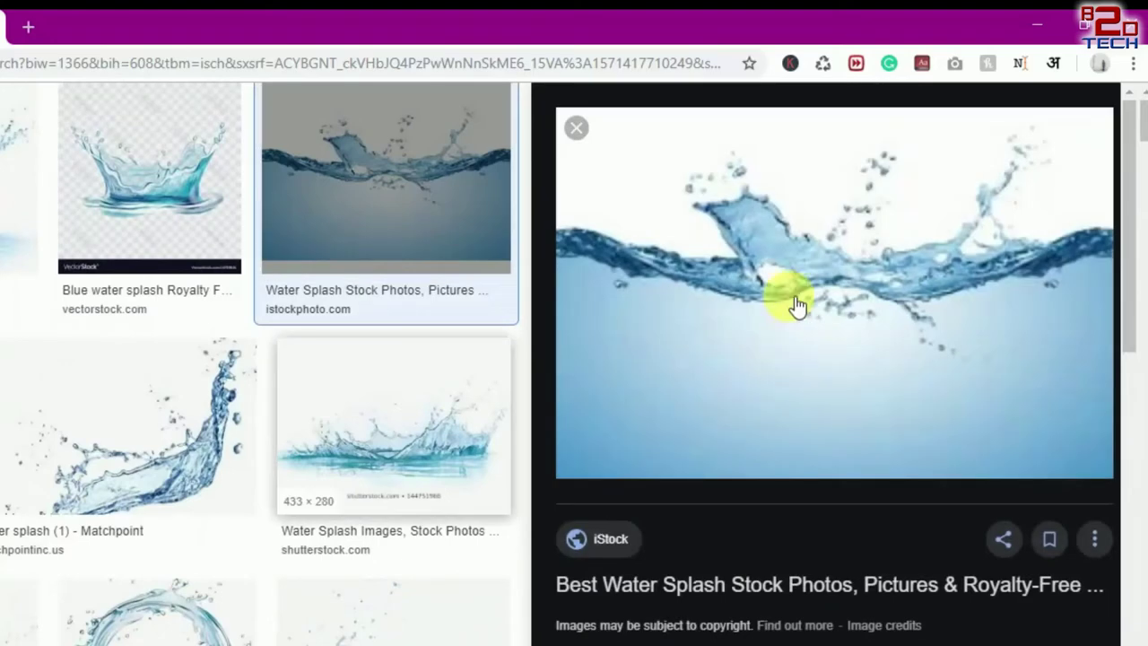
{"action": "right_click", "coordinate": [782, 222]}
Save the iStock splash photo as a JPEG named 'Water Splash' and close the preview
{"action": "left_click", "coordinate": [852, 434]}
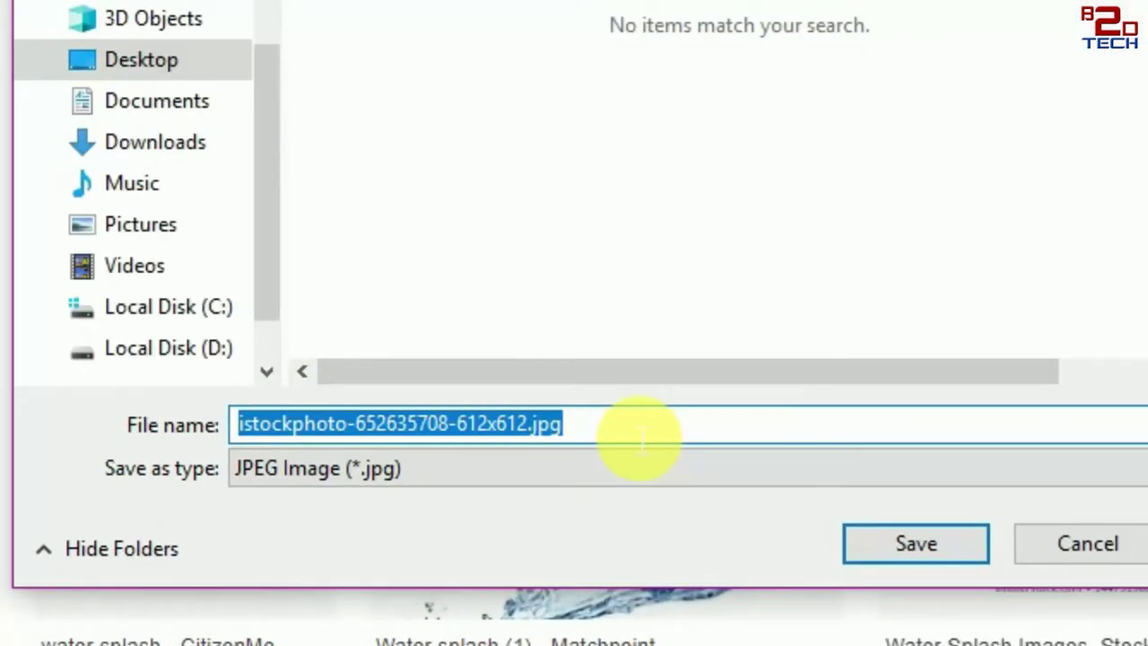
{"action": "type", "text": "Water Splash"}
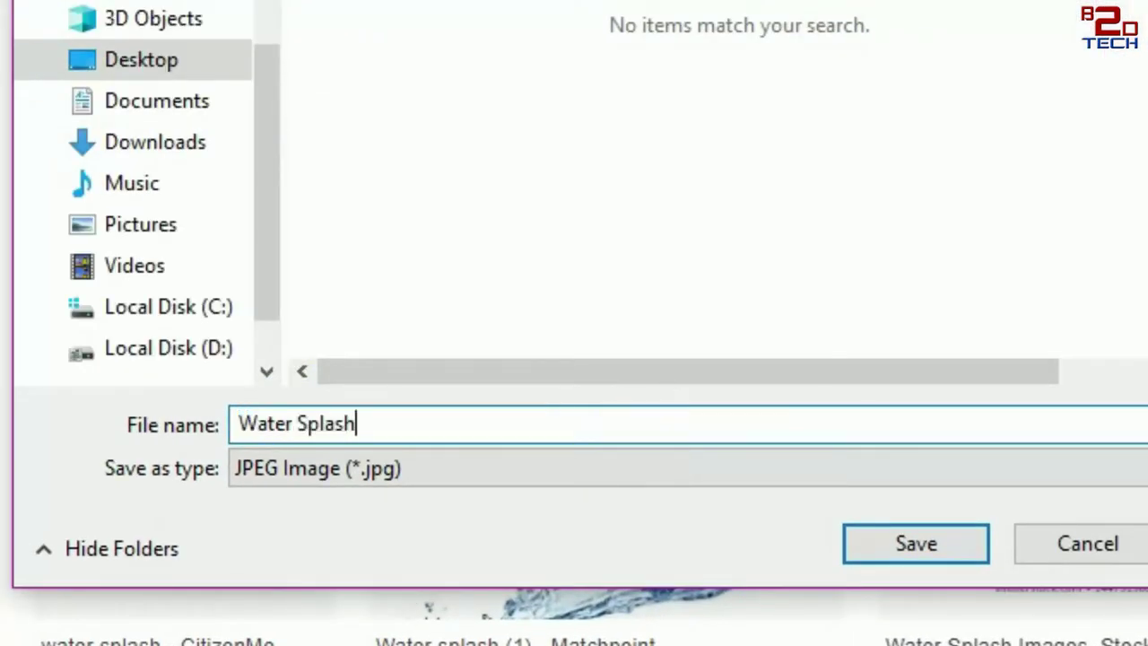
{"action": "key", "text": "Return"}
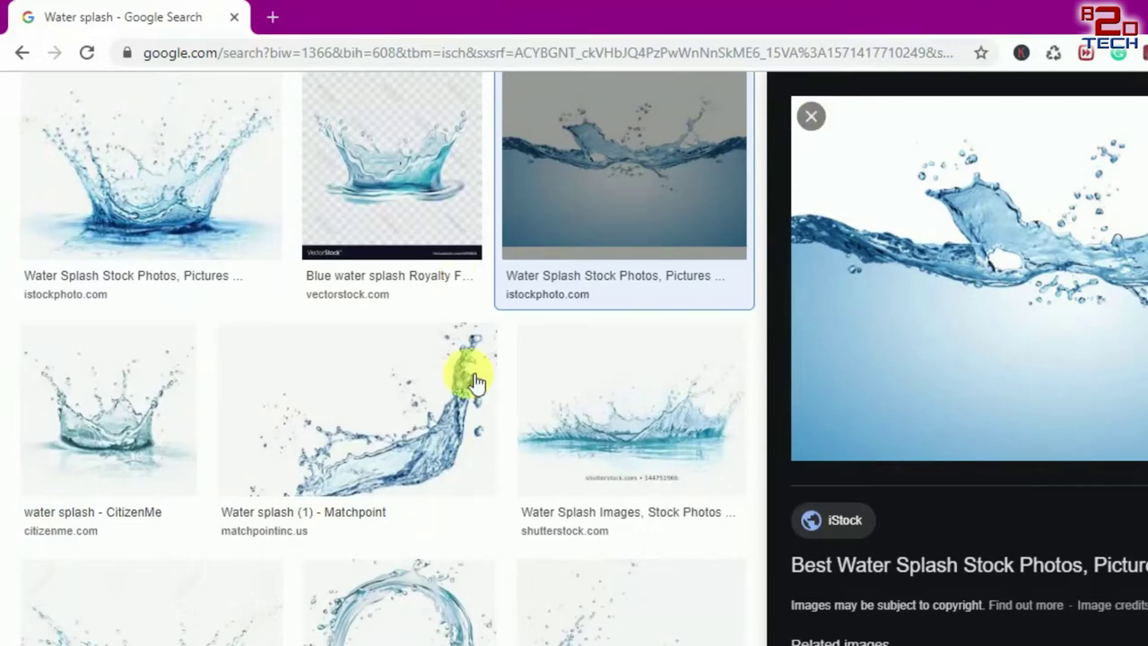
{"action": "key", "text": "Escape"}
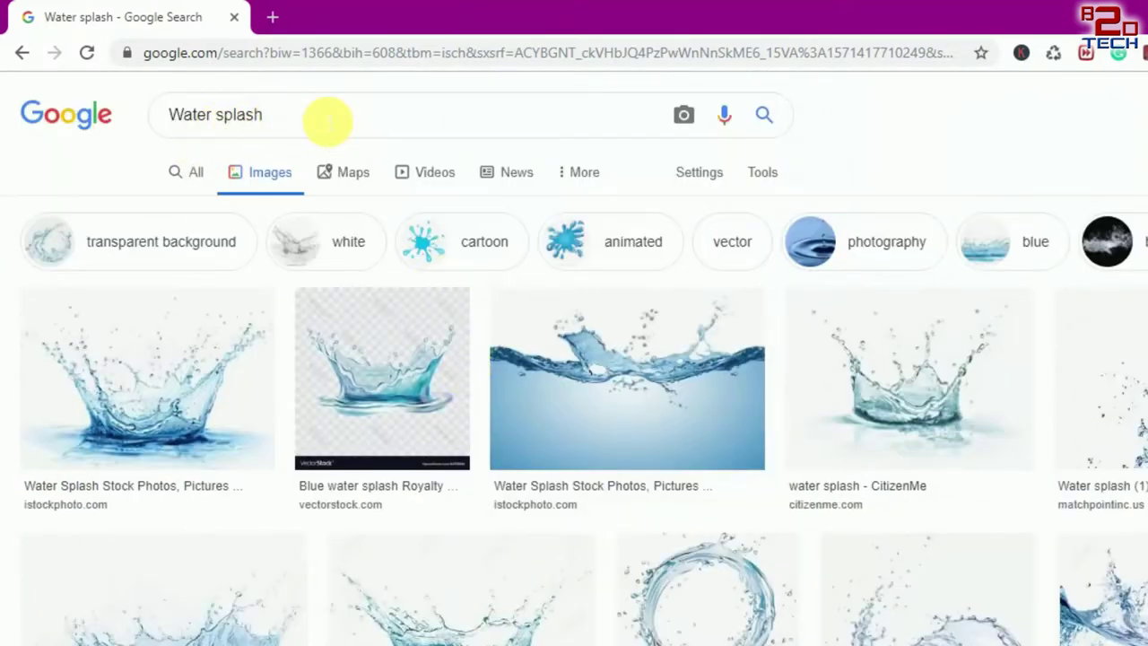
Search Google Images for 'fish jumping' and scroll down through the results
{"action": "left_click", "coordinate": [327, 128]}
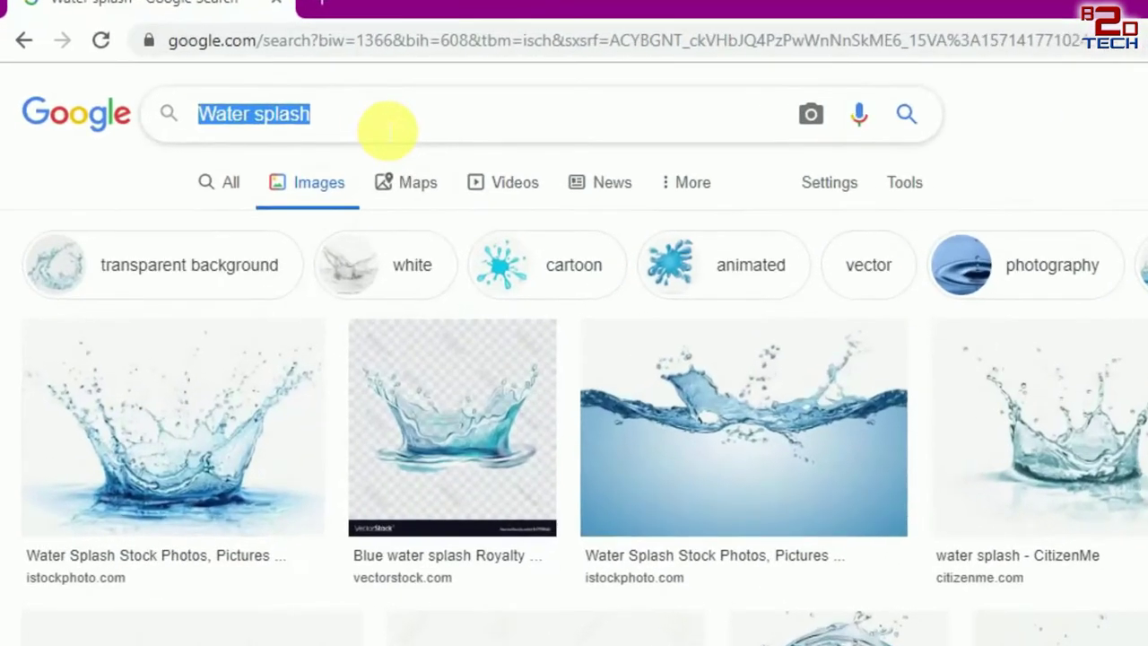
{"action": "type", "text": "fish ju"}
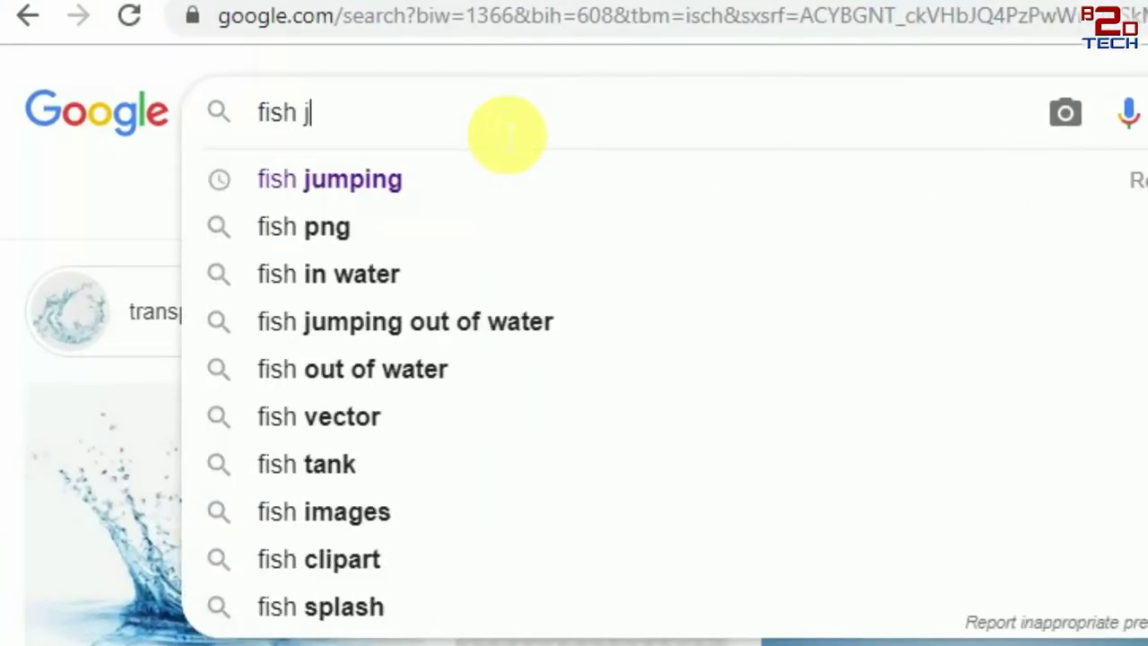
{"action": "type", "text": "mping"}
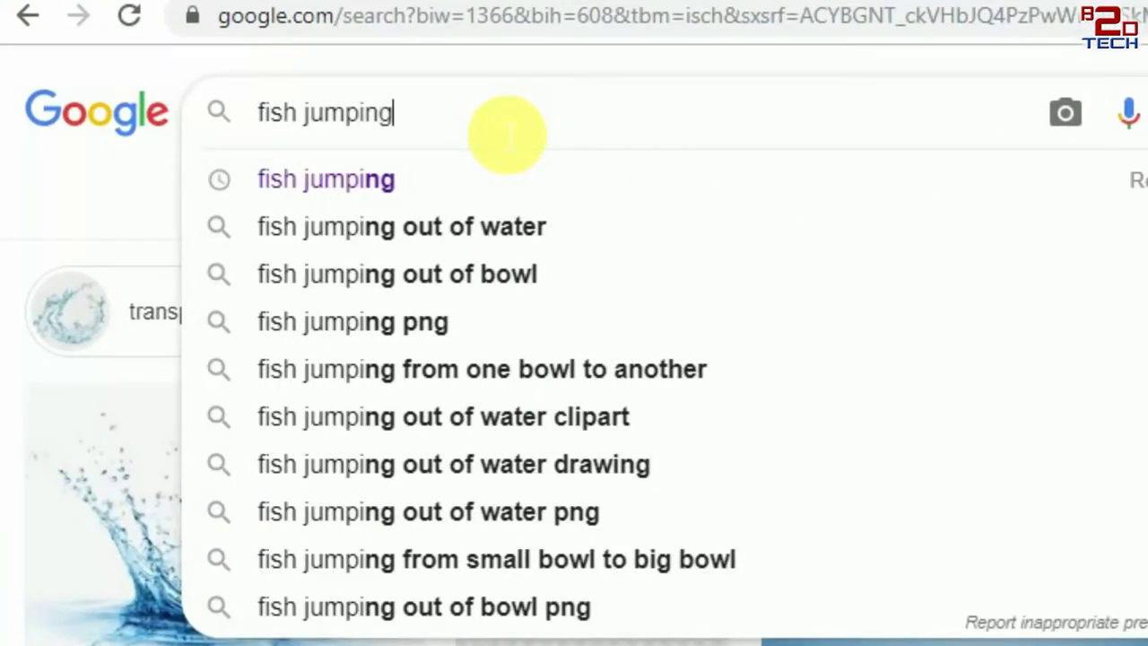
{"action": "key", "text": "Return"}
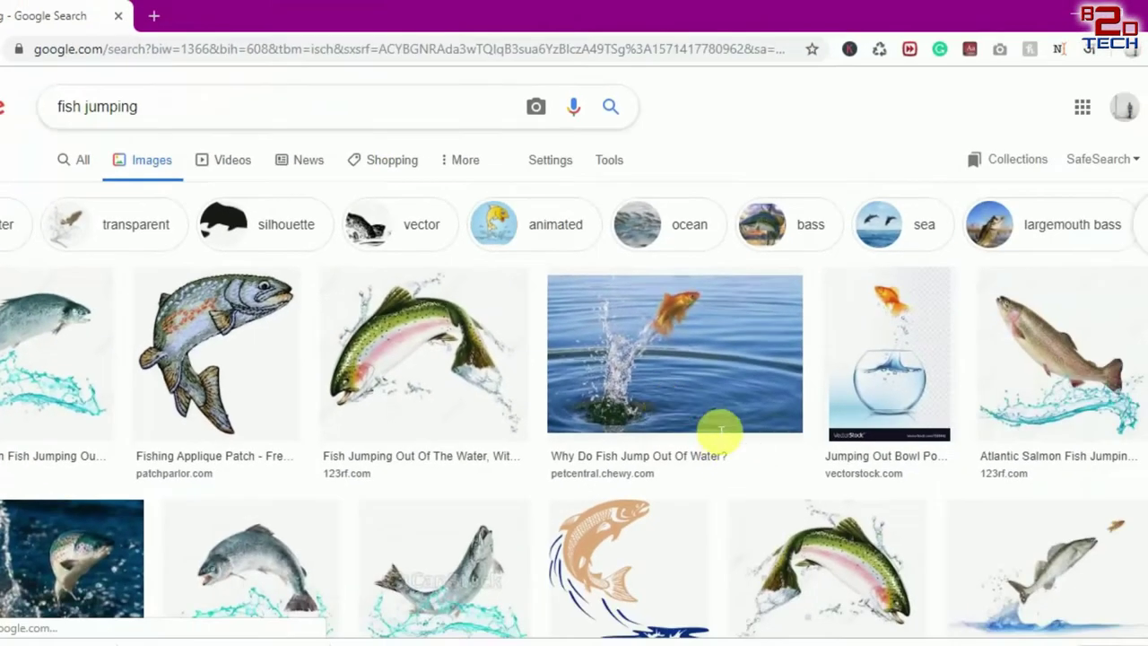
{"action": "scroll", "coordinate": [720, 430], "scroll_direction": "down", "scroll_amount": 3}
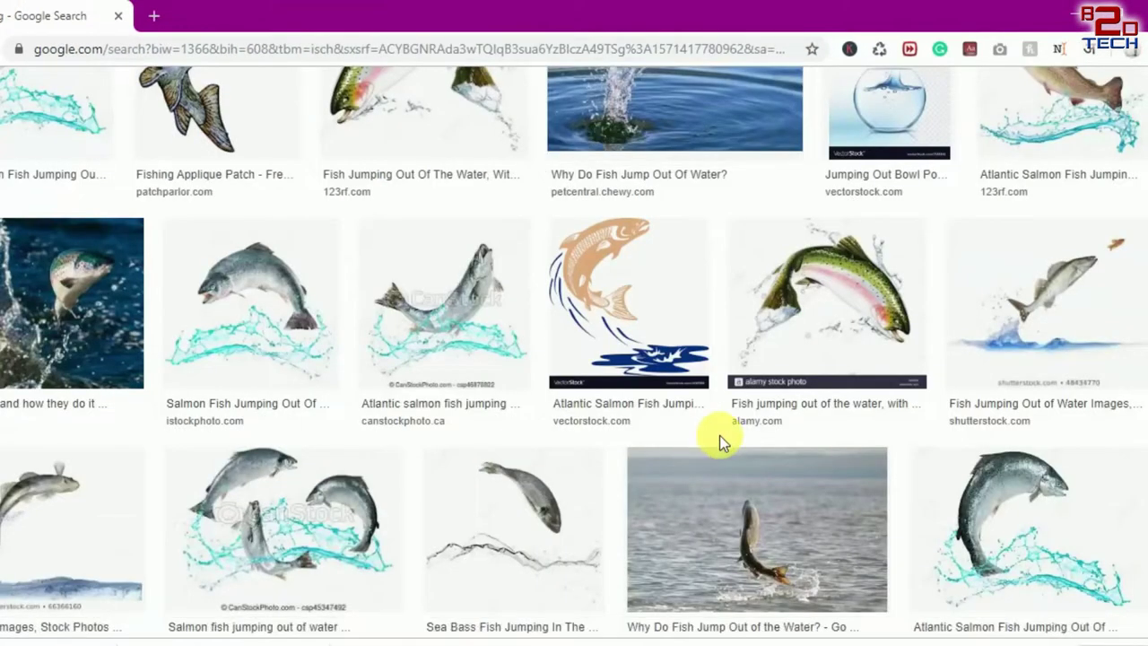
{"action": "scroll", "coordinate": [732, 433], "scroll_direction": "down", "scroll_amount": 2}
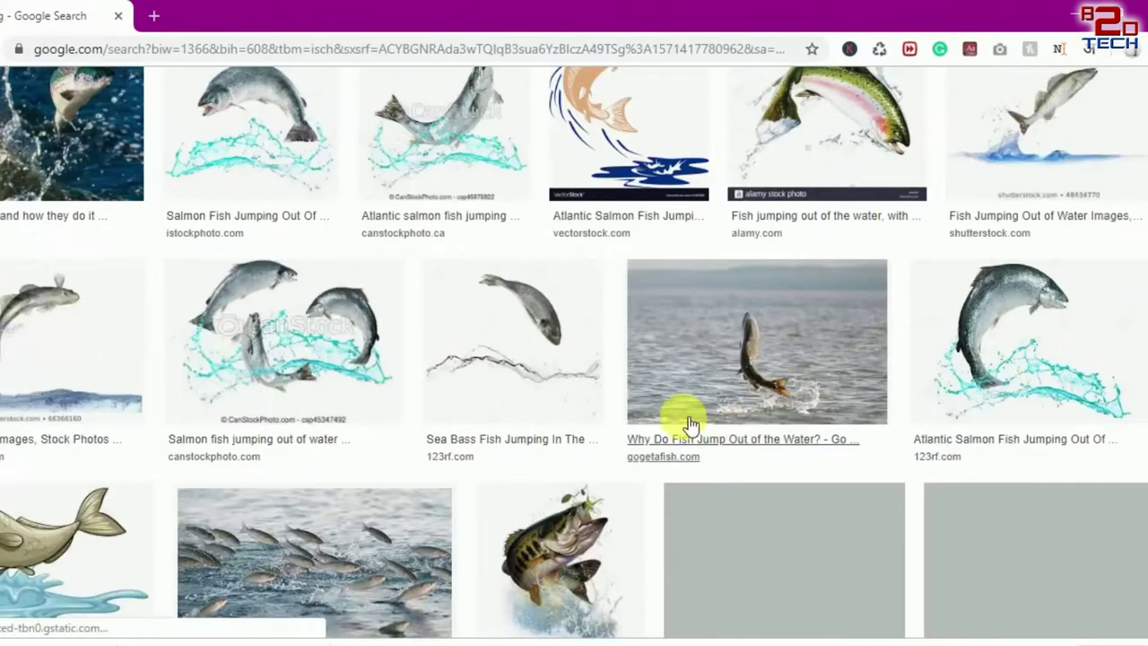
{"action": "scroll", "coordinate": [690, 423], "scroll_direction": "down", "scroll_amount": 3}
{"action": "scroll", "coordinate": [691, 423], "scroll_direction": "down", "scroll_amount": 1}
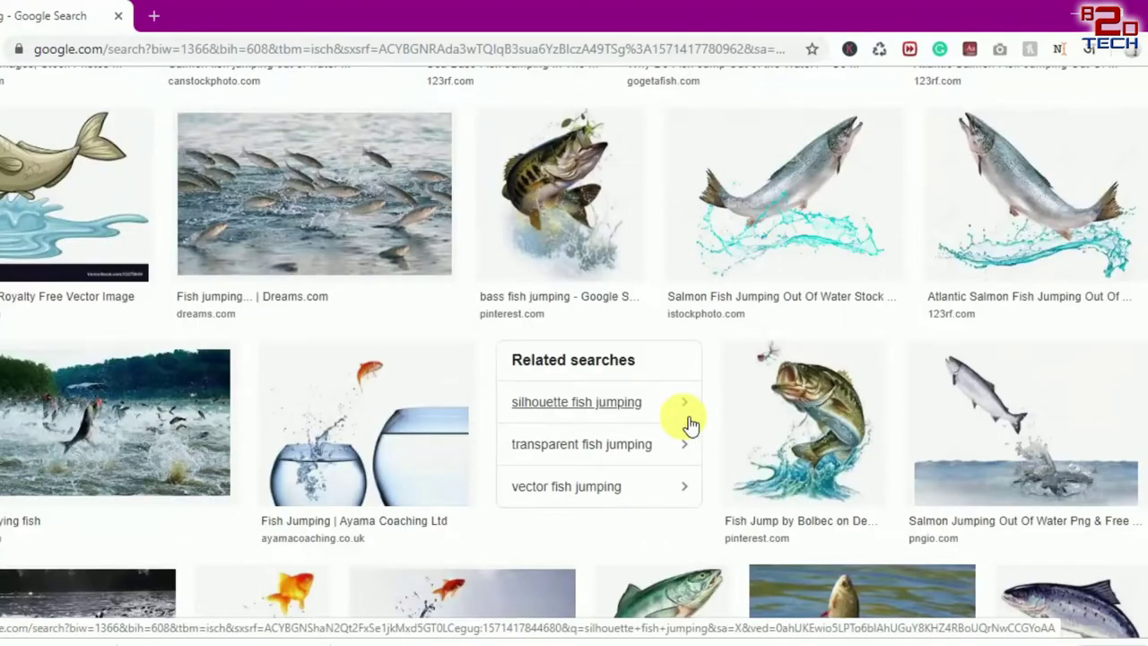
{"action": "scroll", "coordinate": [691, 423], "scroll_direction": "down", "scroll_amount": 2}
{"action": "scroll", "coordinate": [690, 423], "scroll_direction": "down", "scroll_amount": 3}
{"action": "scroll", "coordinate": [688, 423], "scroll_direction": "down", "scroll_amount": 2}
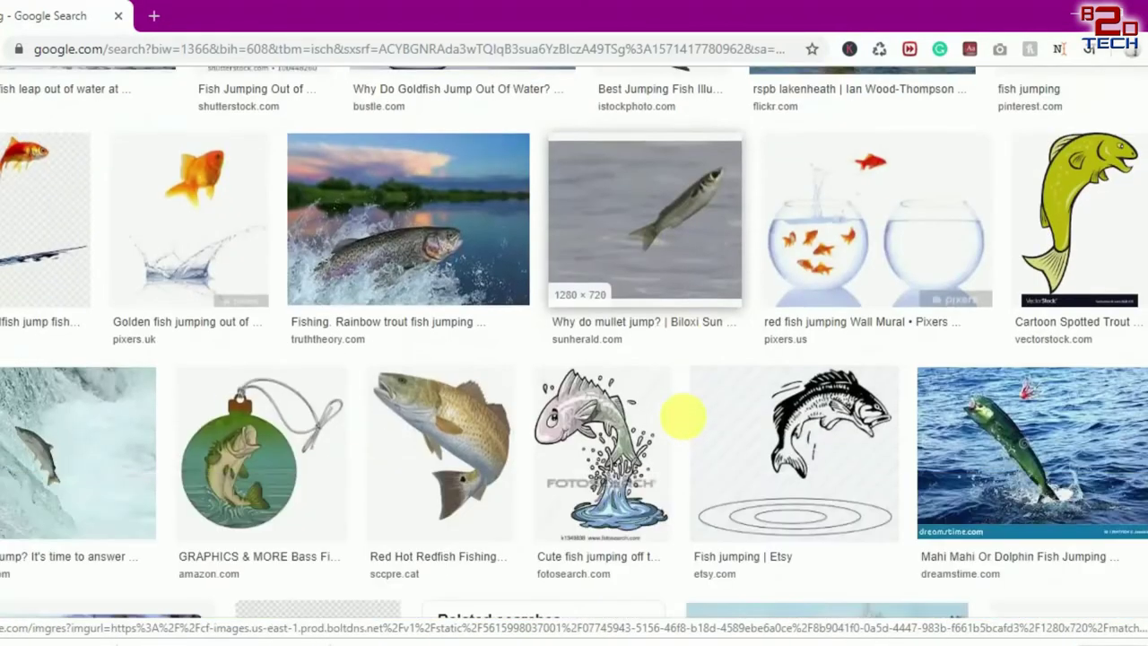
{"action": "scroll", "coordinate": [683, 423], "scroll_direction": "down", "scroll_amount": 4}
{"action": "scroll", "coordinate": [685, 423], "scroll_direction": "down", "scroll_amount": 3}
{"action": "scroll", "coordinate": [687, 424], "scroll_direction": "down", "scroll_amount": 4}
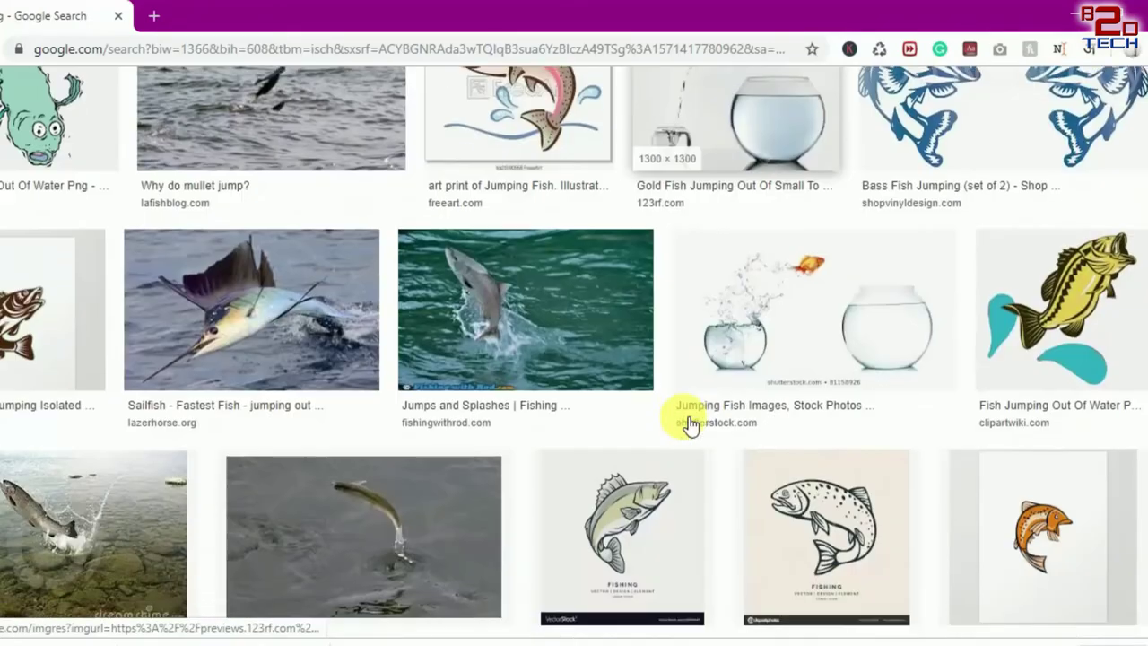
{"action": "scroll", "coordinate": [687, 424], "scroll_direction": "down", "scroll_amount": 5}
{"action": "scroll", "coordinate": [681, 423], "scroll_direction": "down", "scroll_amount": 4}
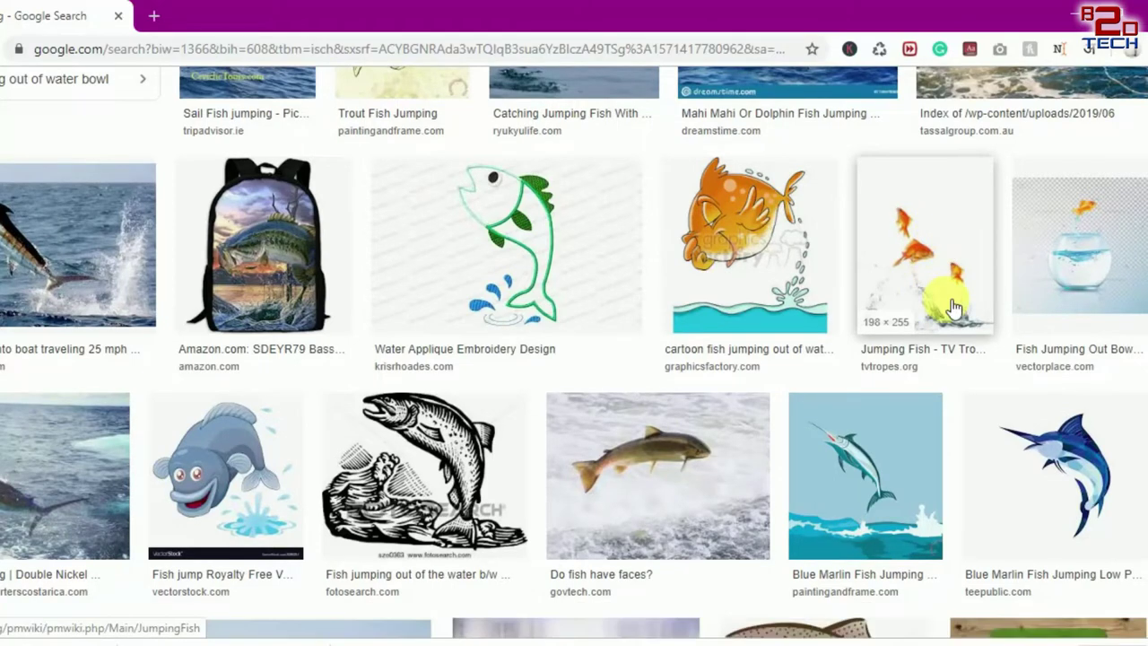
Save the TV Tropes jumping goldfish picture as jumpingfish_9024.jpg
{"action": "left_click", "coordinate": [946, 282]}
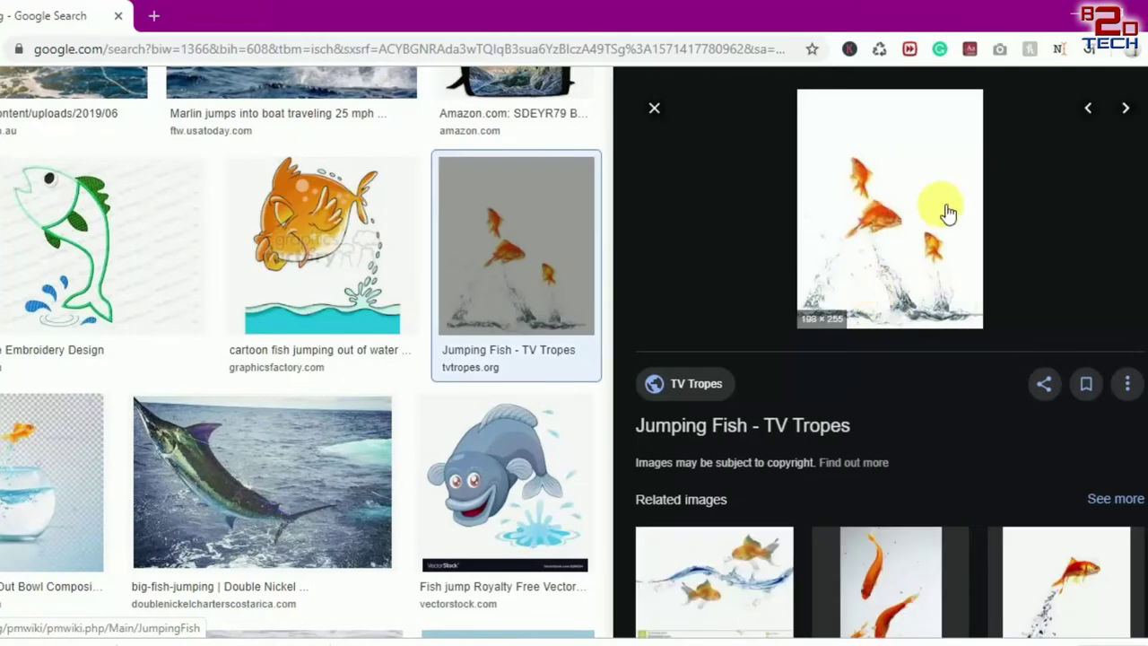
{"action": "right_click", "coordinate": [867, 191]}
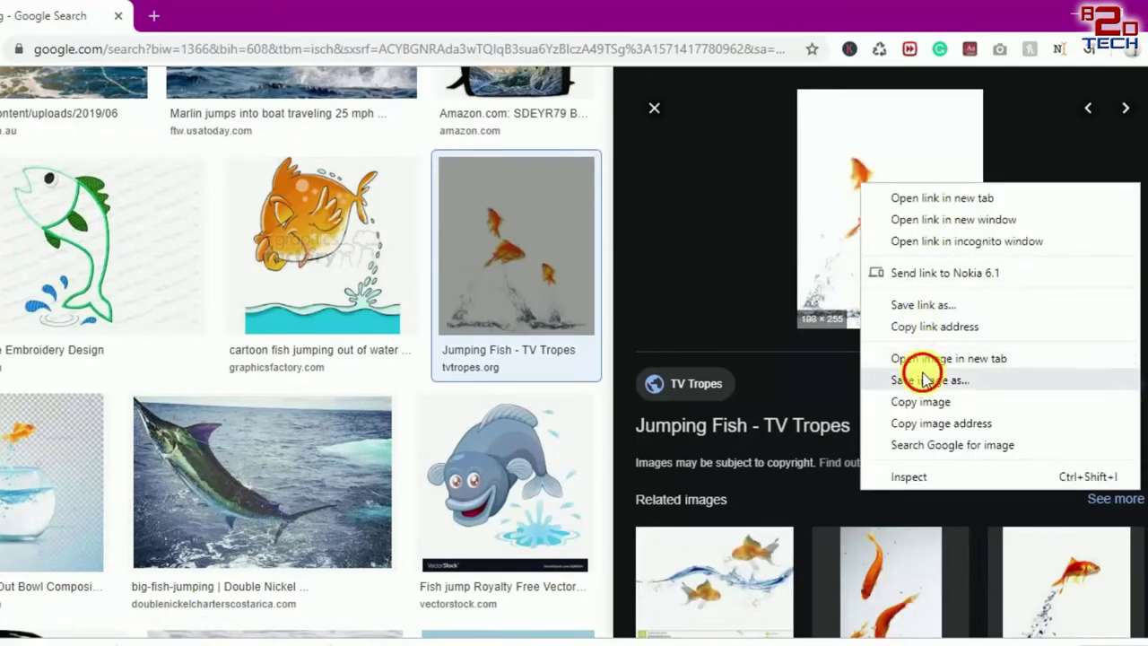
{"action": "left_click", "coordinate": [930, 380]}
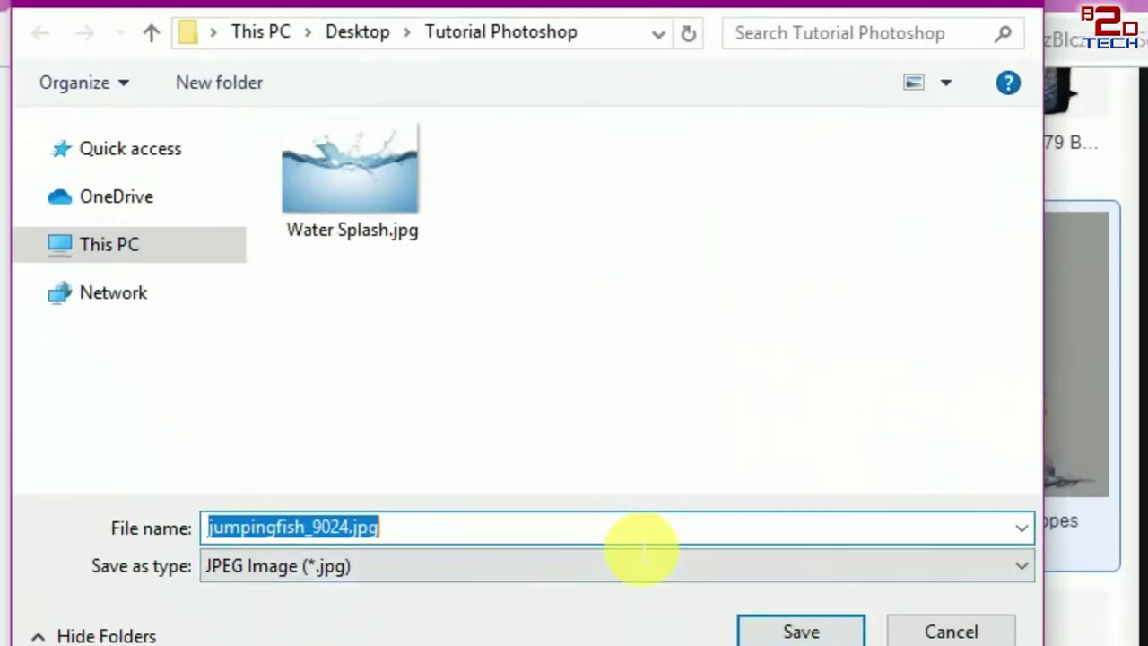
{"action": "left_click", "coordinate": [852, 632]}
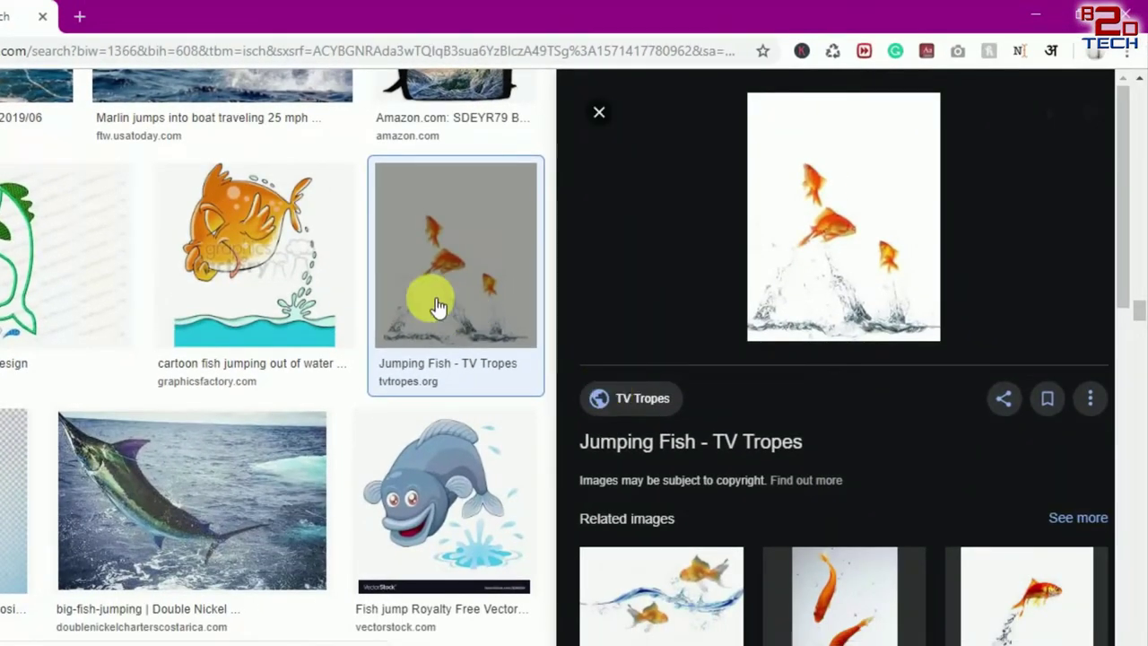
Scroll further through the fish jumping results and preview the aquaticwarehouse goldfish-leaping picture
{"action": "left_click", "coordinate": [436, 305]}
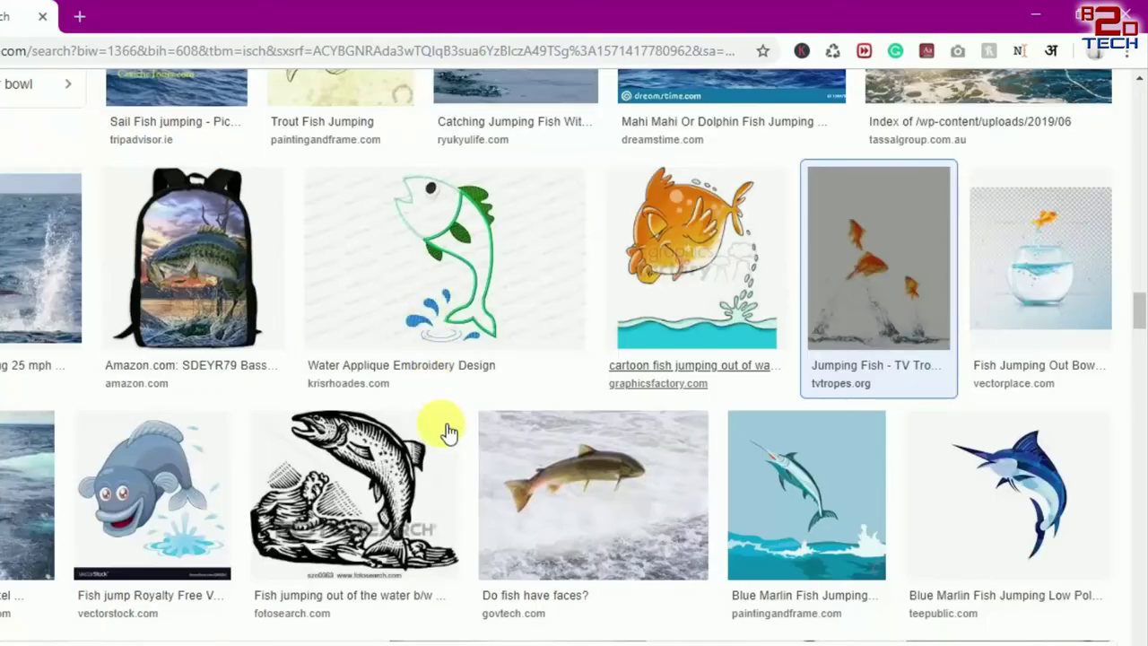
{"action": "scroll", "coordinate": [448, 432], "scroll_direction": "down", "scroll_amount": 4}
{"action": "scroll", "coordinate": [449, 432], "scroll_direction": "down", "scroll_amount": 5}
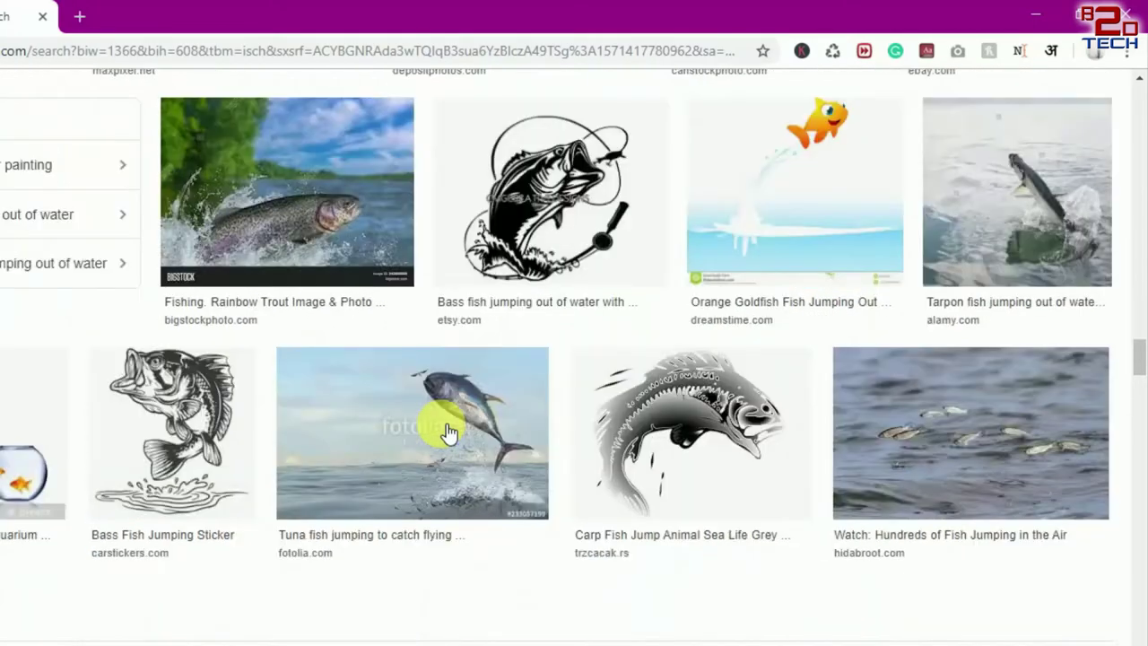
{"action": "scroll", "coordinate": [449, 432], "scroll_direction": "down", "scroll_amount": 4}
{"action": "scroll", "coordinate": [448, 432], "scroll_direction": "down", "scroll_amount": 2}
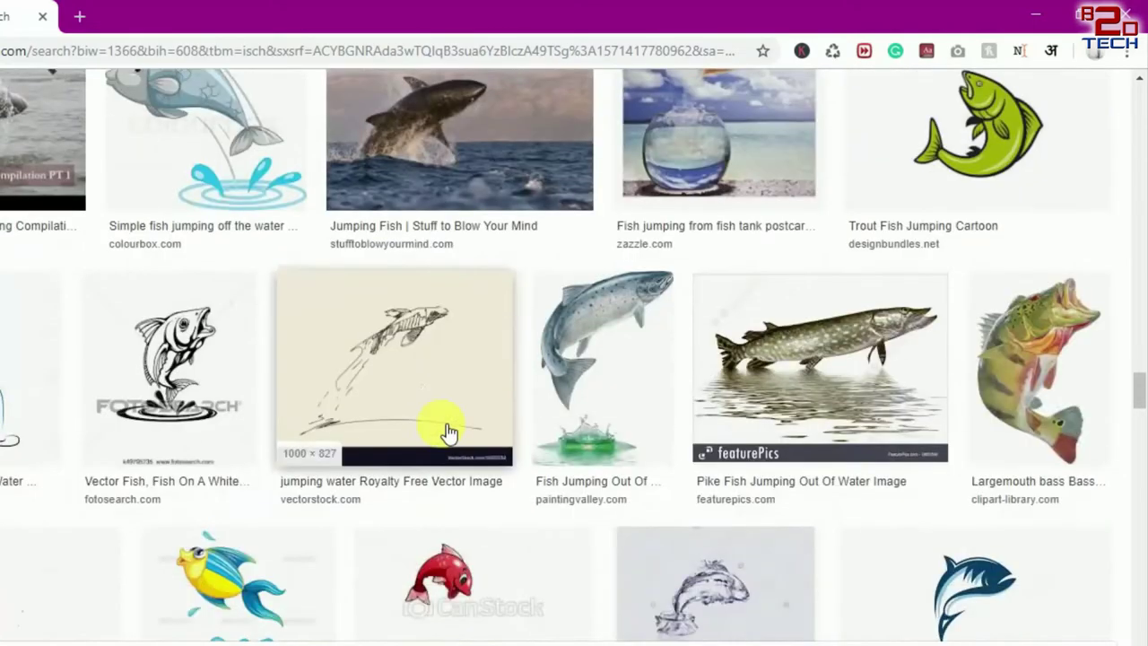
{"action": "scroll", "coordinate": [448, 432], "scroll_direction": "down", "scroll_amount": 4}
{"action": "scroll", "coordinate": [449, 432], "scroll_direction": "down", "scroll_amount": 5}
{"action": "scroll", "coordinate": [448, 432], "scroll_direction": "down", "scroll_amount": 3}
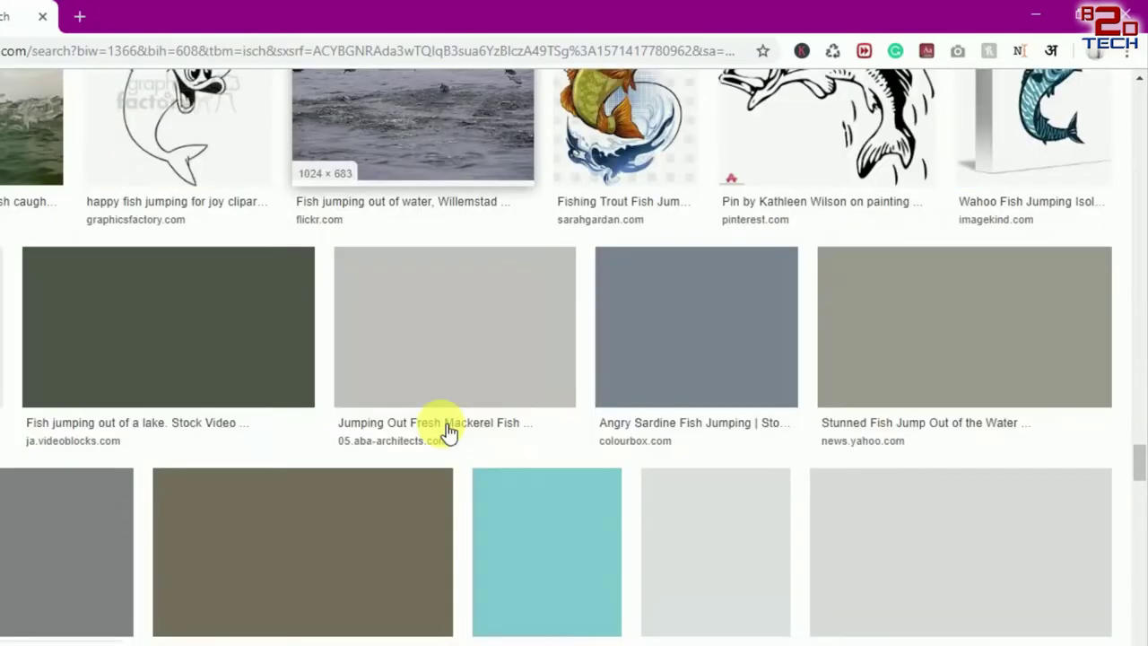
{"action": "scroll", "coordinate": [448, 433], "scroll_direction": "up", "scroll_amount": 1}
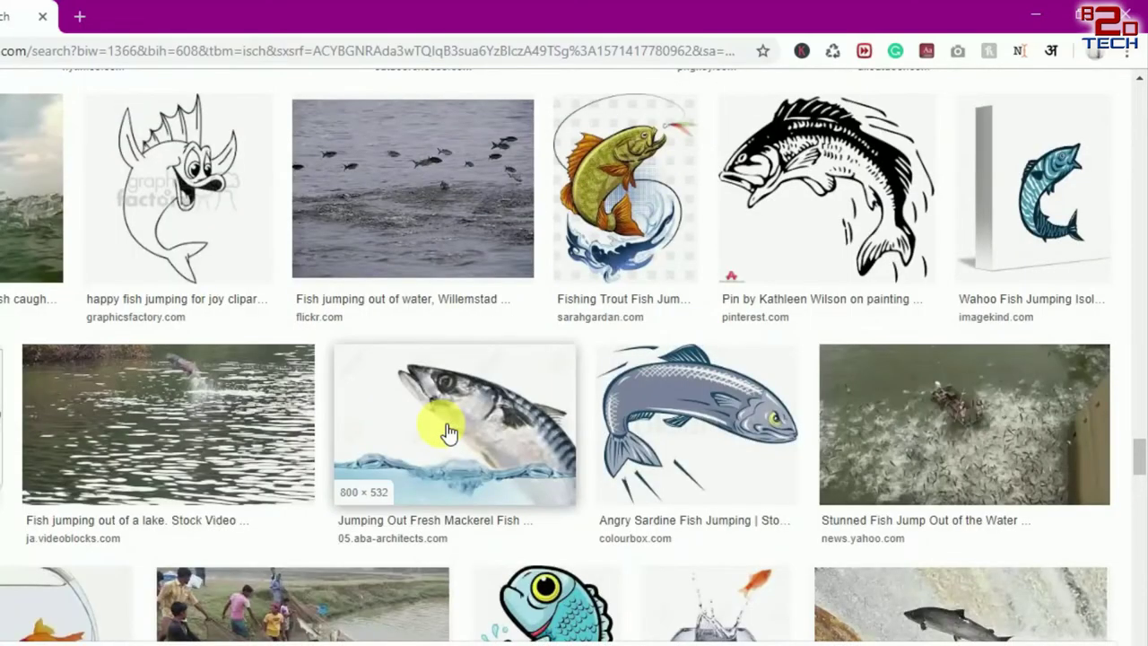
{"action": "scroll", "coordinate": [448, 432], "scroll_direction": "down", "scroll_amount": 2}
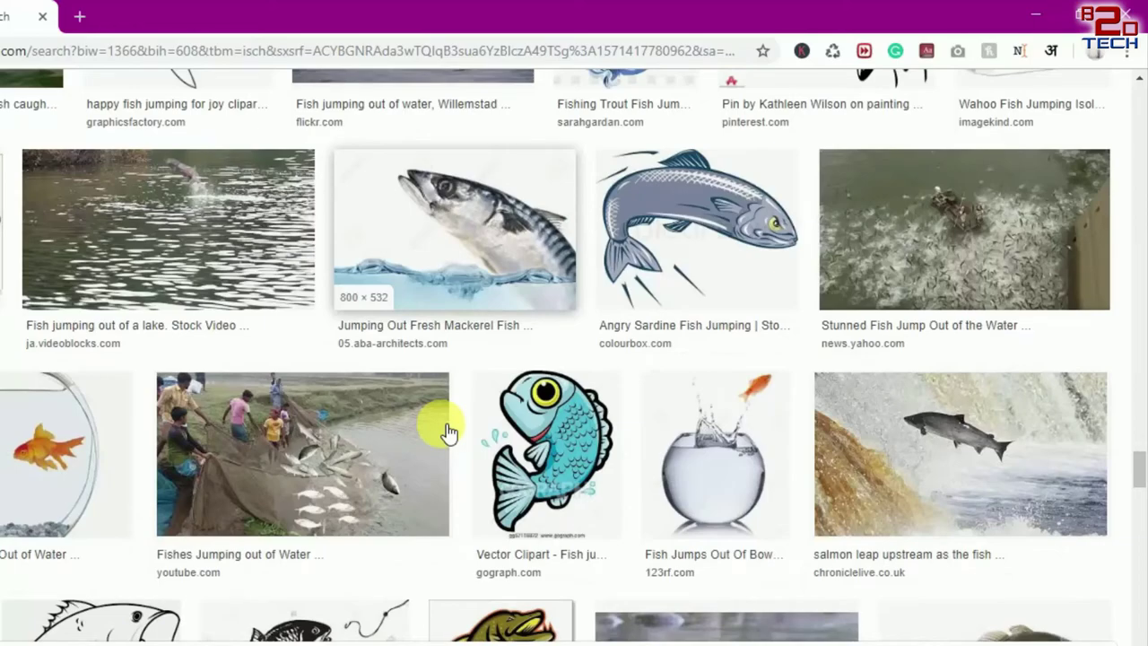
{"action": "scroll", "coordinate": [449, 433], "scroll_direction": "down", "scroll_amount": 4}
{"action": "scroll", "coordinate": [448, 432], "scroll_direction": "down", "scroll_amount": 4}
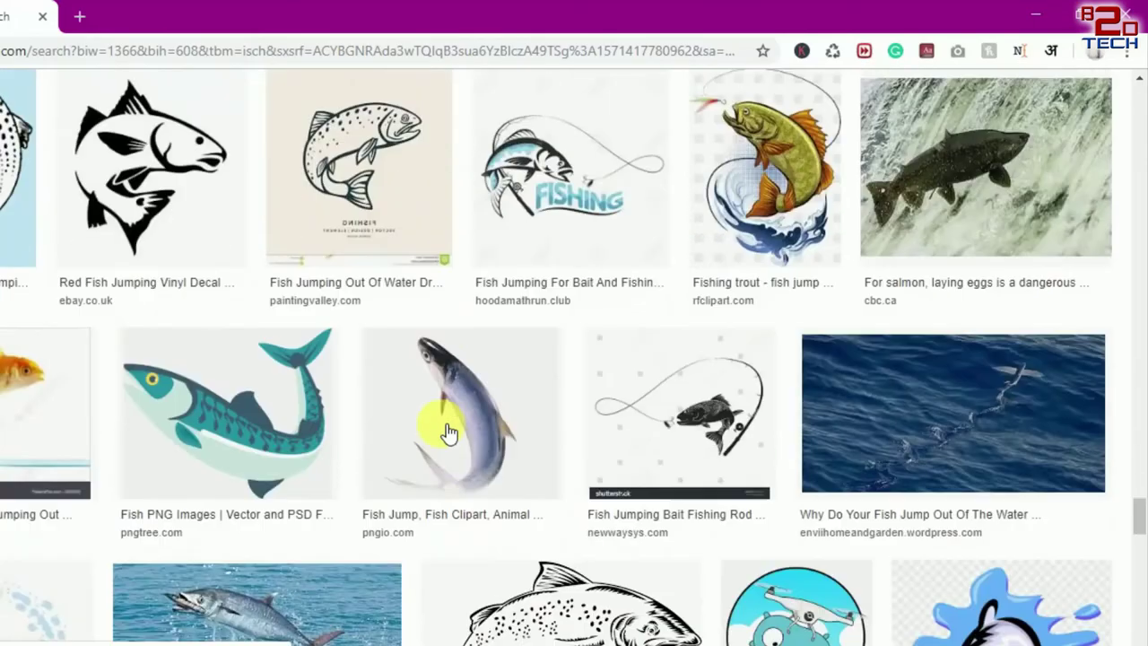
{"action": "scroll", "coordinate": [448, 433], "scroll_direction": "down", "scroll_amount": 2}
{"action": "scroll", "coordinate": [448, 432], "scroll_direction": "down", "scroll_amount": 1}
{"action": "scroll", "coordinate": [448, 432], "scroll_direction": "down", "scroll_amount": 2}
{"action": "scroll", "coordinate": [449, 432], "scroll_direction": "down", "scroll_amount": 4}
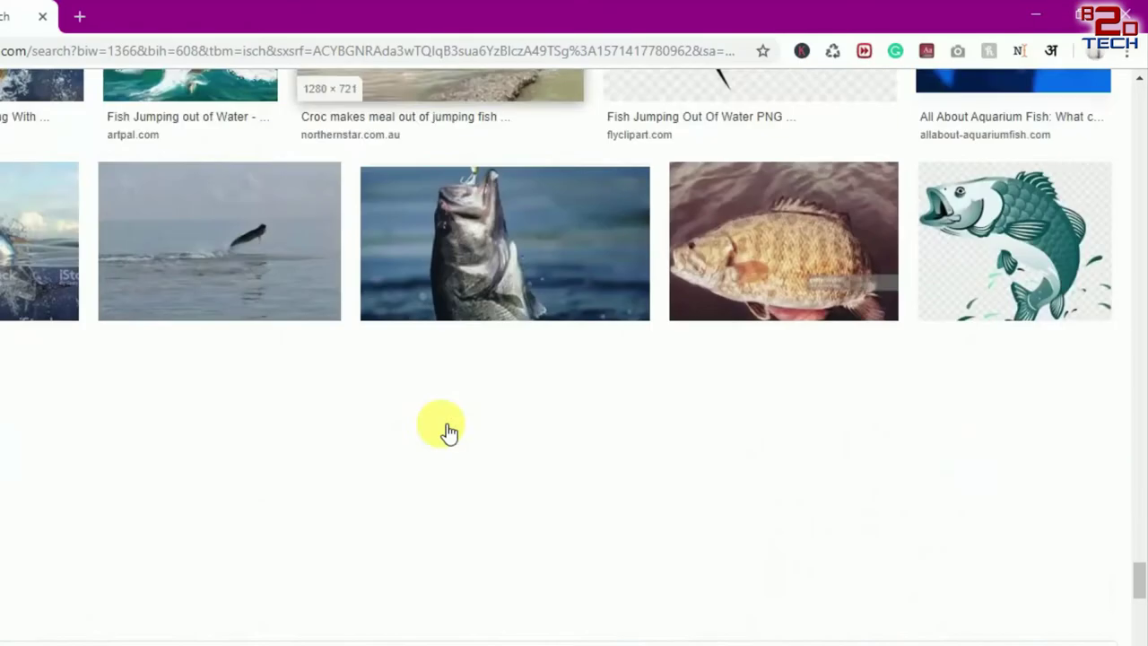
{"action": "scroll", "coordinate": [448, 432], "scroll_direction": "down", "scroll_amount": 1}
{"action": "scroll", "coordinate": [448, 432], "scroll_direction": "down", "scroll_amount": 5}
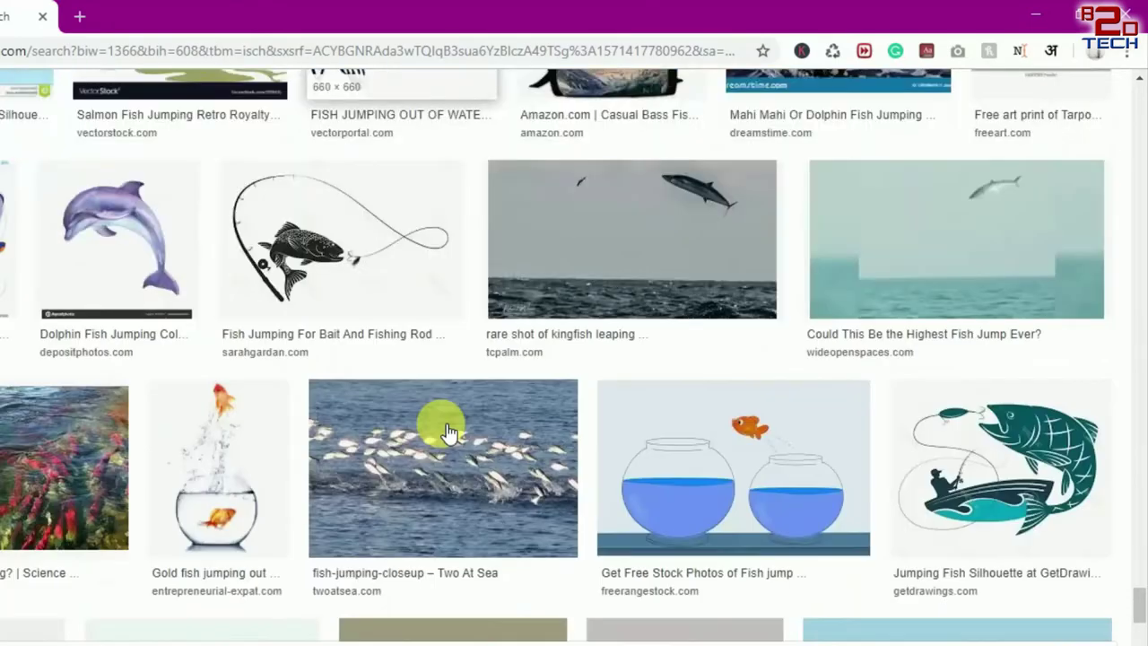
{"action": "scroll", "coordinate": [448, 432], "scroll_direction": "down", "scroll_amount": 3}
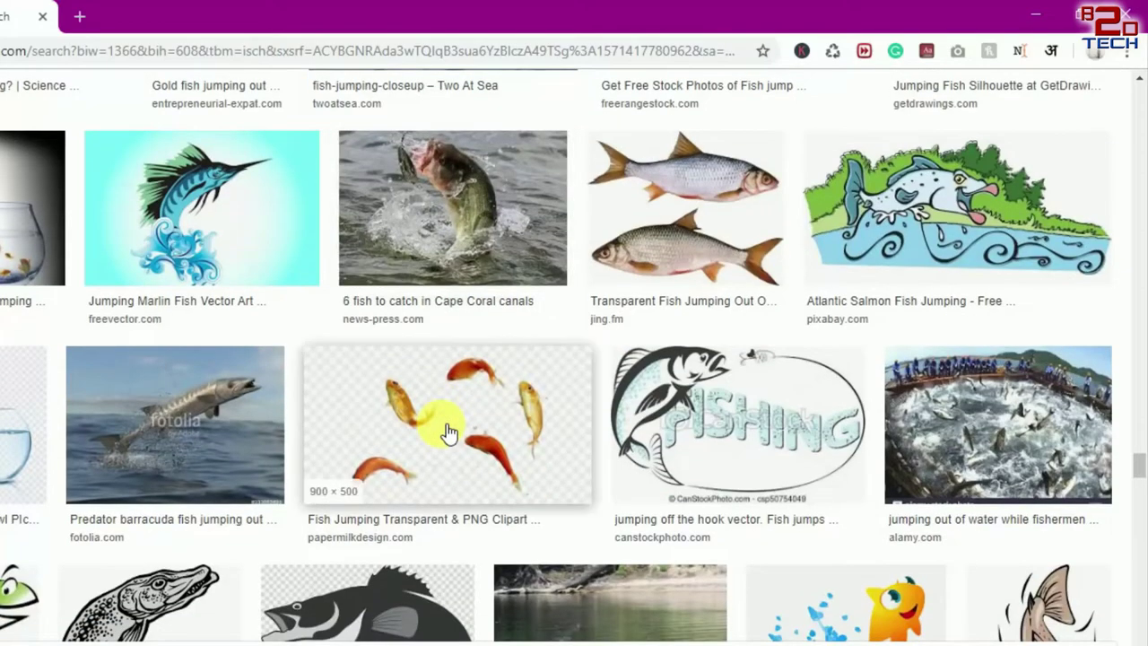
{"action": "scroll", "coordinate": [448, 432], "scroll_direction": "down", "scroll_amount": 2}
{"action": "scroll", "coordinate": [448, 432], "scroll_direction": "down", "scroll_amount": 3}
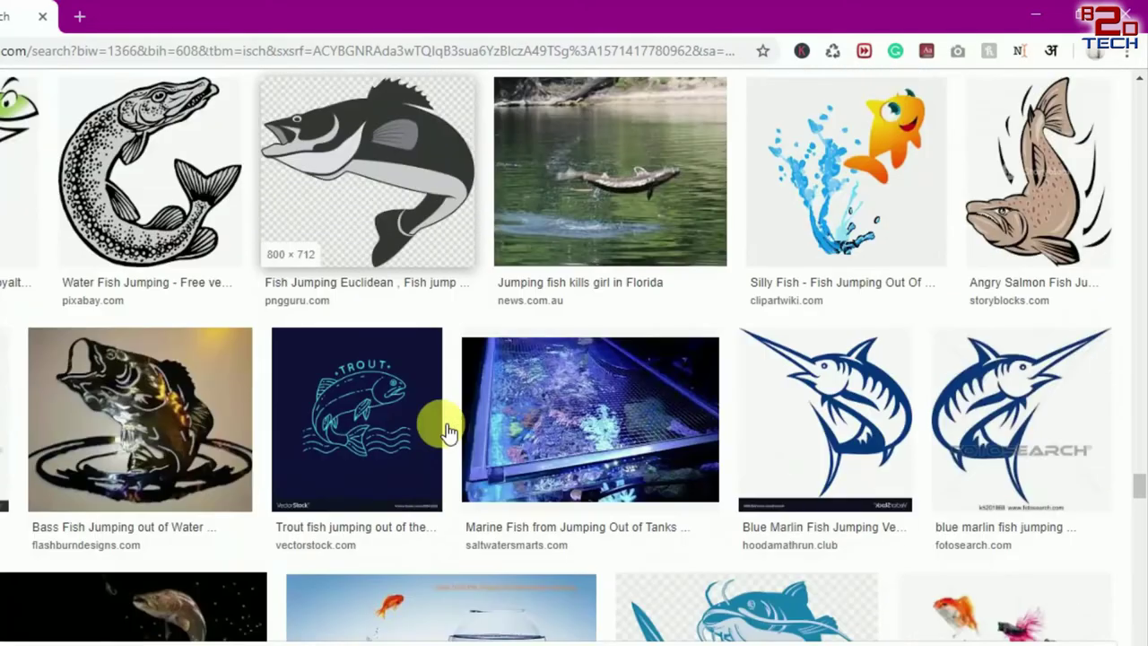
{"action": "scroll", "coordinate": [449, 432], "scroll_direction": "down", "scroll_amount": 4}
{"action": "scroll", "coordinate": [448, 432], "scroll_direction": "down", "scroll_amount": 3}
{"action": "scroll", "coordinate": [449, 432], "scroll_direction": "down", "scroll_amount": 3}
{"action": "scroll", "coordinate": [449, 432], "scroll_direction": "down", "scroll_amount": 2}
{"action": "scroll", "coordinate": [448, 432], "scroll_direction": "down", "scroll_amount": 4}
{"action": "scroll", "coordinate": [448, 432], "scroll_direction": "down", "scroll_amount": 3}
{"action": "scroll", "coordinate": [448, 432], "scroll_direction": "down", "scroll_amount": 3}
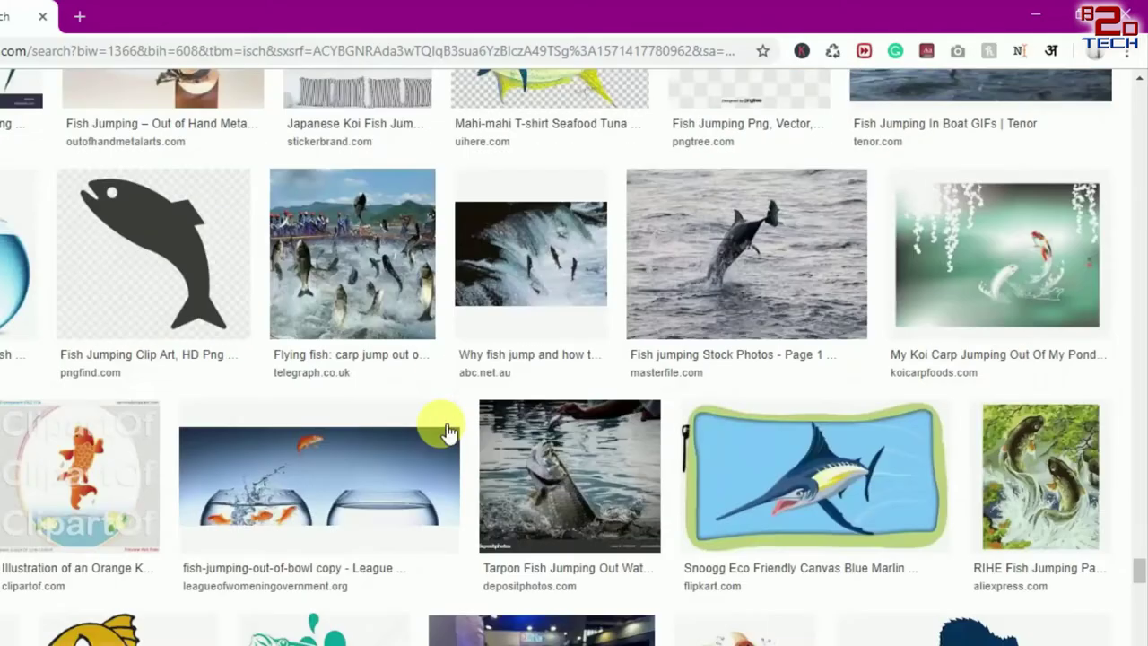
{"action": "scroll", "coordinate": [448, 432], "scroll_direction": "down", "scroll_amount": 5}
{"action": "scroll", "coordinate": [448, 432], "scroll_direction": "down", "scroll_amount": 2}
{"action": "scroll", "coordinate": [448, 432], "scroll_direction": "down", "scroll_amount": 1}
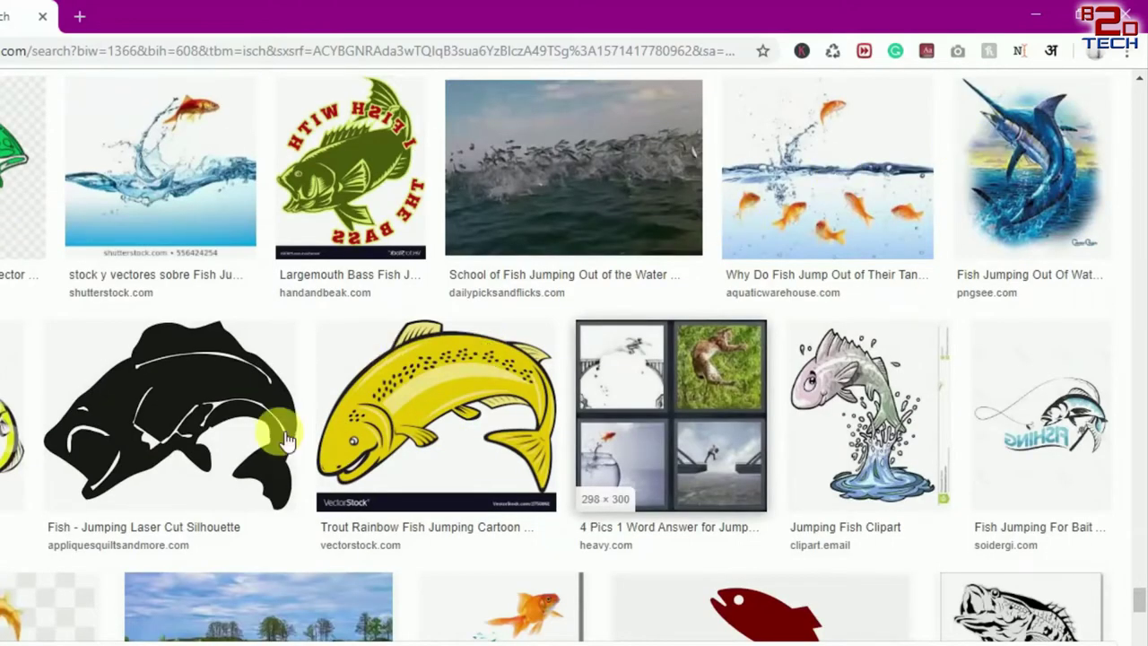
{"action": "scroll", "coordinate": [605, 266], "scroll_direction": "down", "scroll_amount": 3}
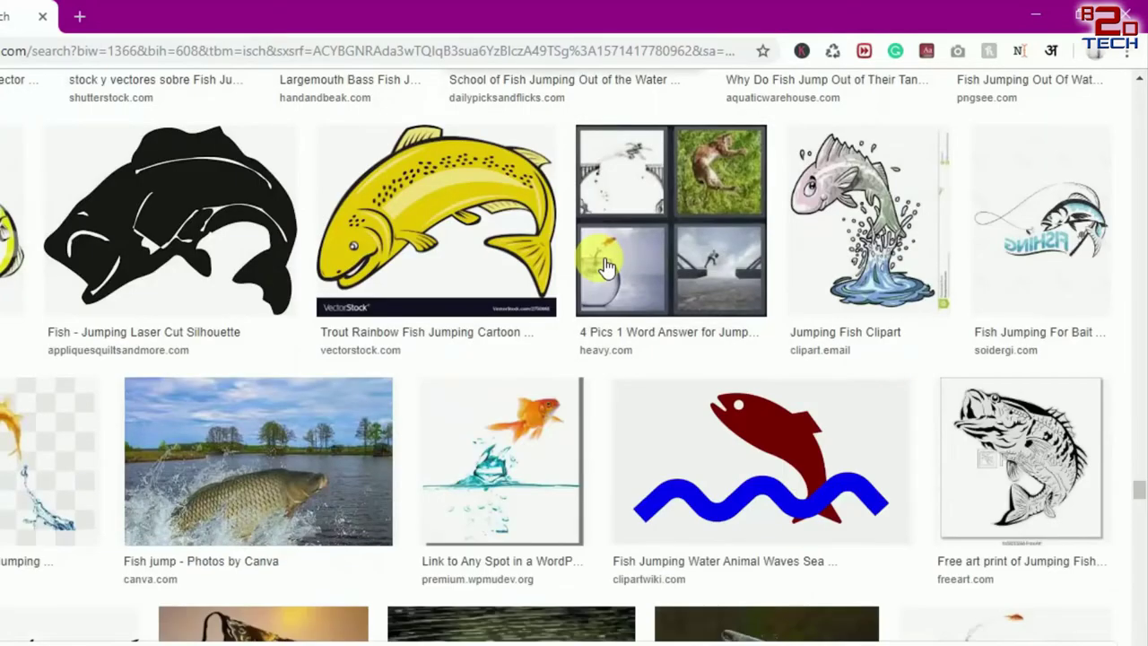
{"action": "scroll", "coordinate": [686, 346], "scroll_direction": "up", "scroll_amount": 4}
{"action": "scroll", "coordinate": [687, 350], "scroll_direction": "up", "scroll_amount": 1}
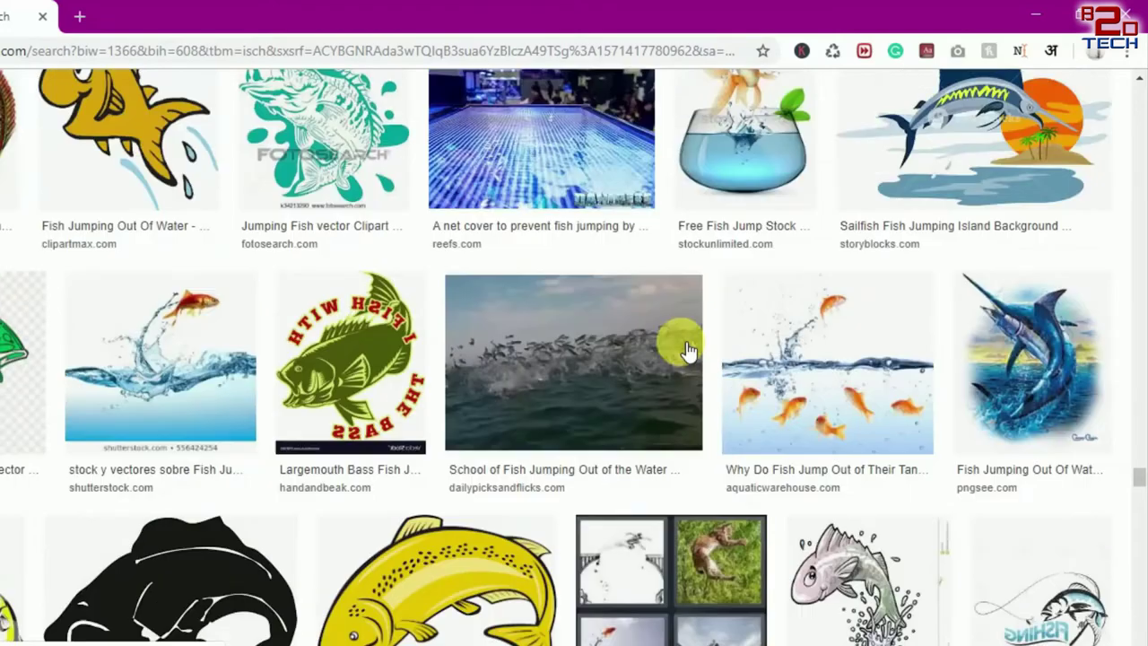
{"action": "left_click", "coordinate": [857, 386]}
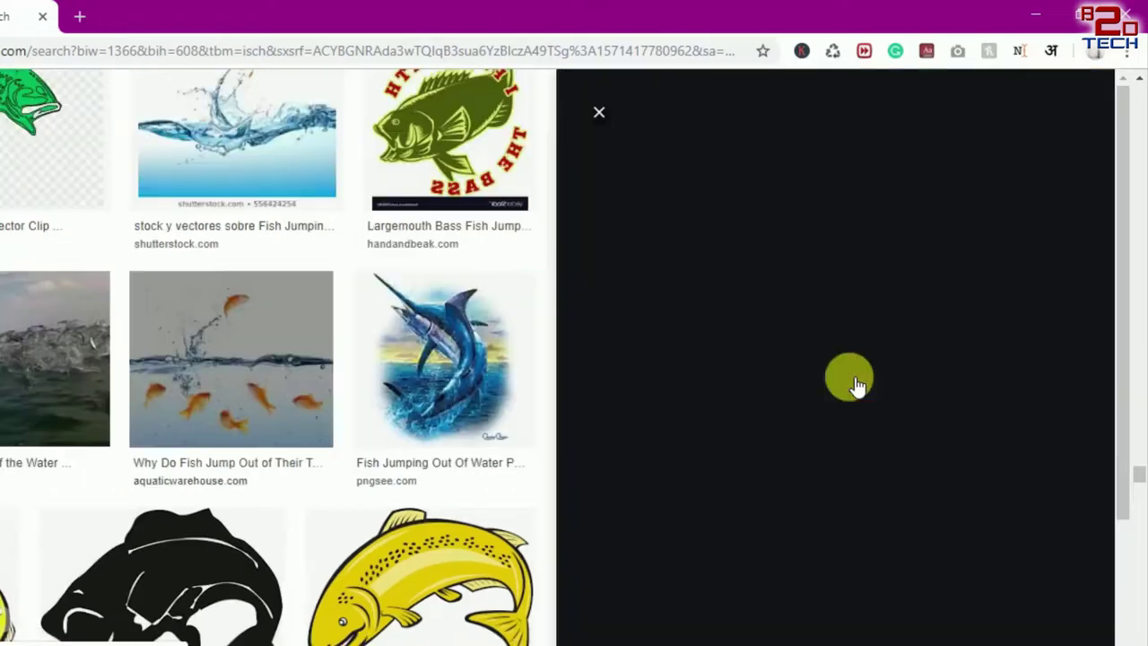
Save the goldfish picture as Reasons-for-Fish-Jumping-Out-of-Tank.jpg in Tutorial Photoshop
{"action": "right_click", "coordinate": [811, 235]}
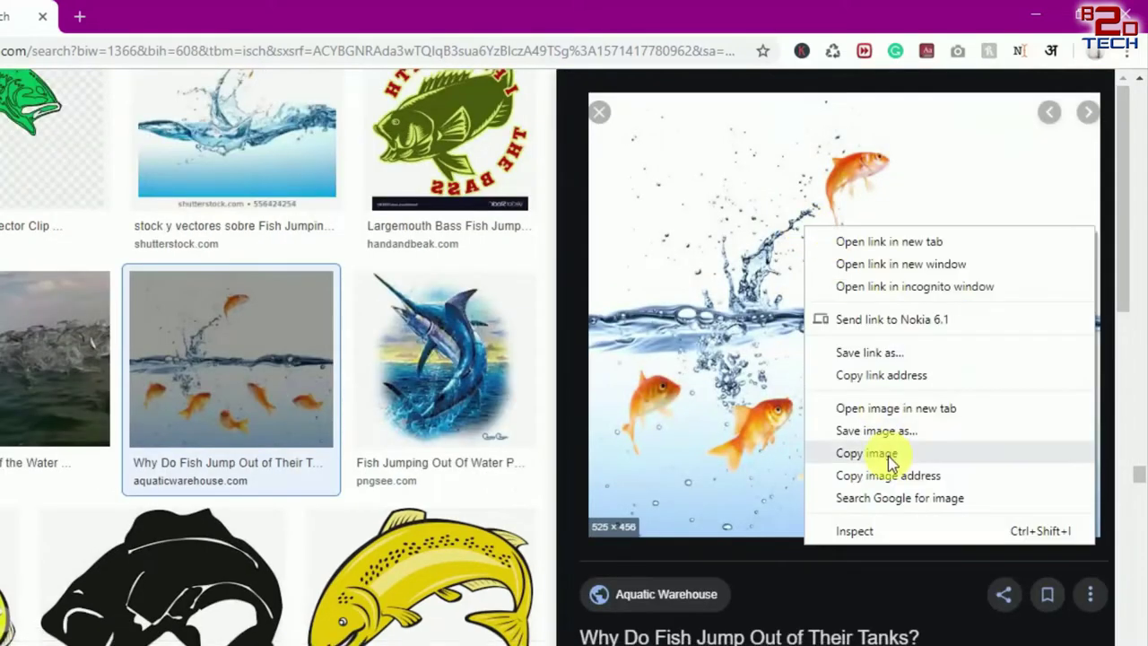
{"action": "left_click", "coordinate": [896, 446]}
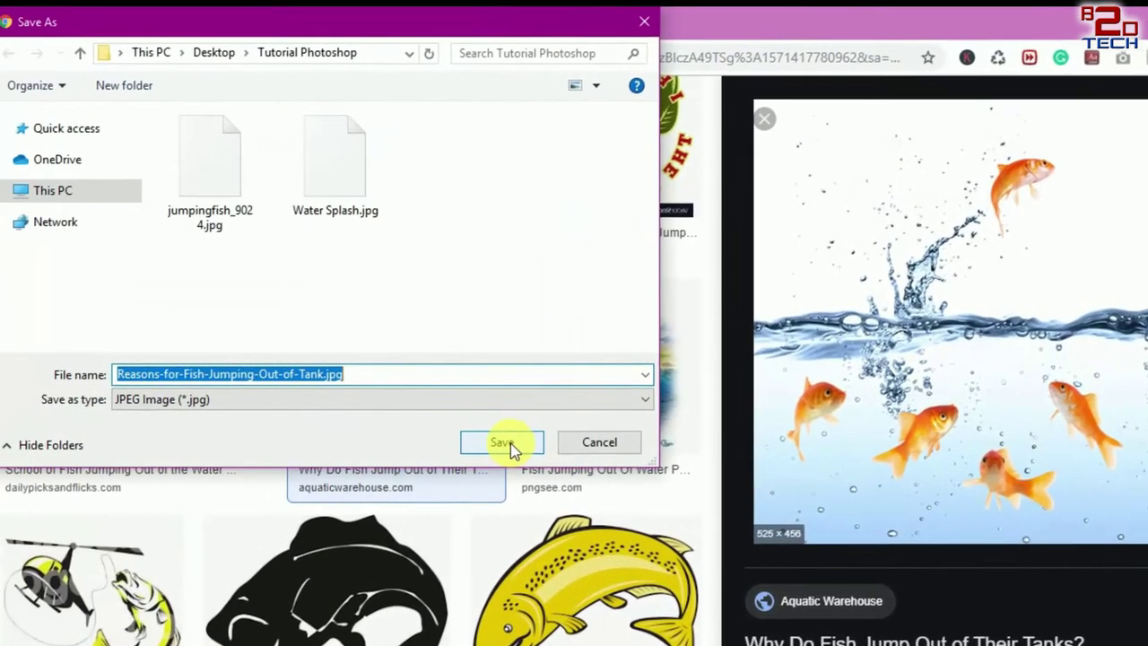
{"action": "left_click", "coordinate": [511, 443]}
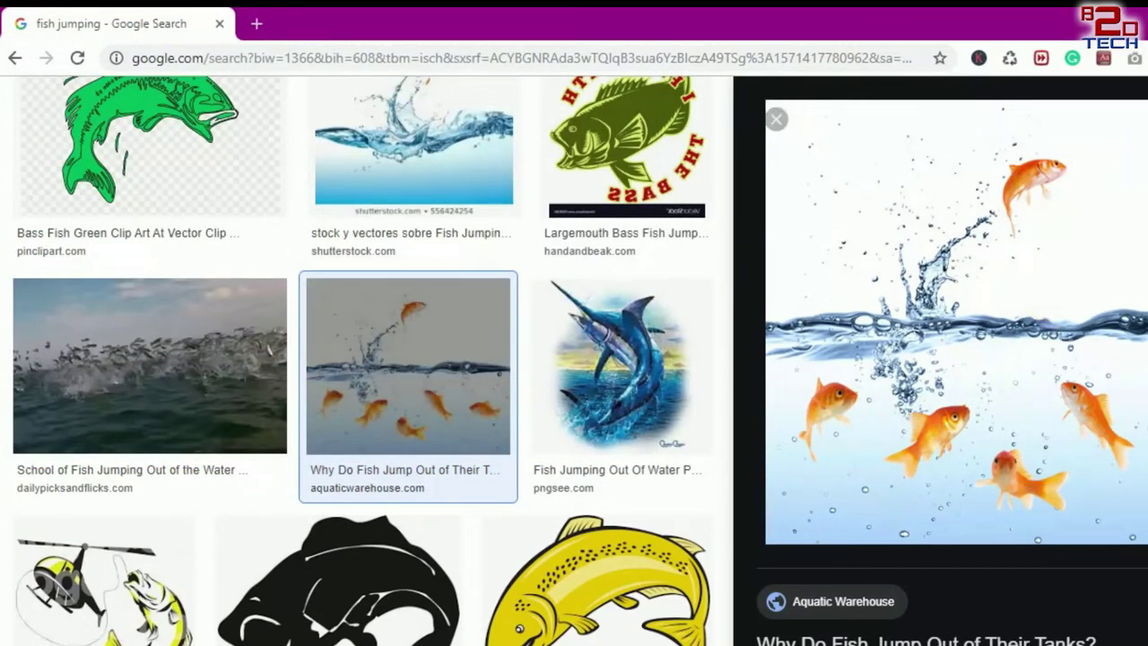
{"action": "key", "text": "Escape"}
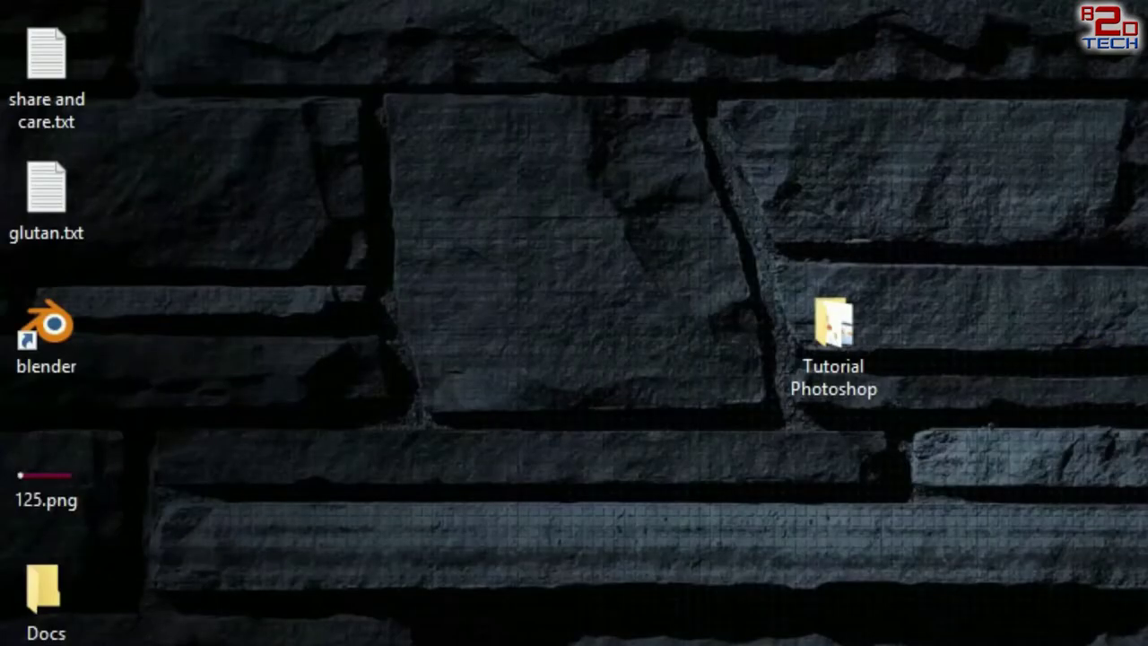
Show the Tutorial Photoshop folder's four images as medium icons, then switch to Photoshop
{"action": "double_click", "coordinate": [613, 382]}
{"action": "right_click", "coordinate": [841, 363]}
{"action": "mouse_move", "coordinate": [577, 89]}
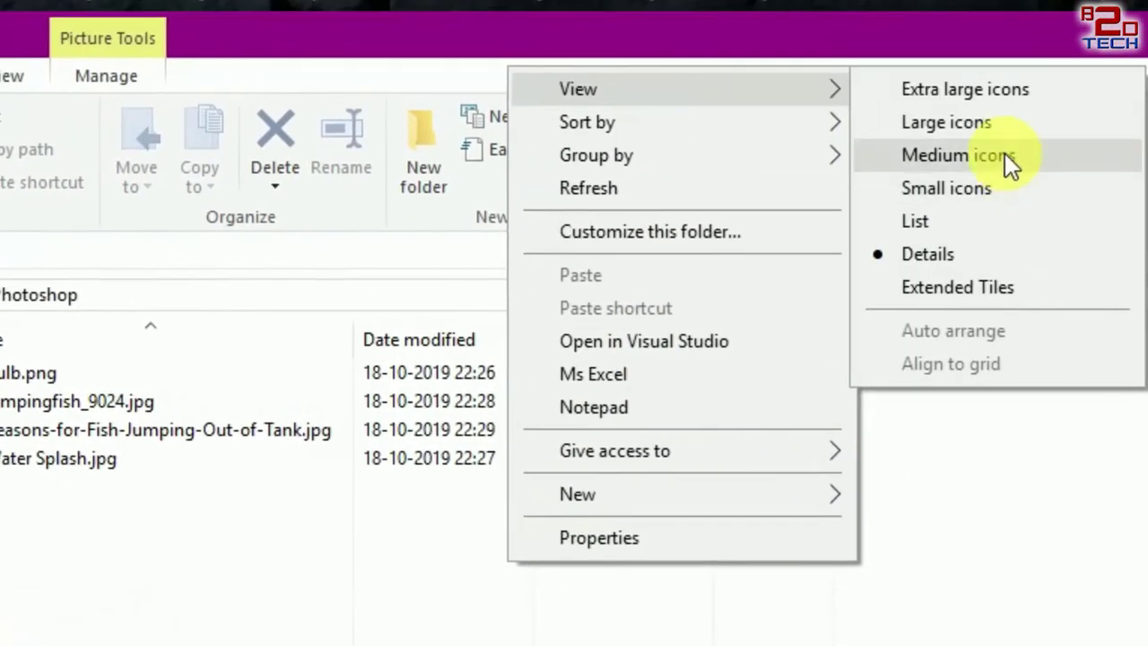
{"action": "left_click", "coordinate": [986, 124]}
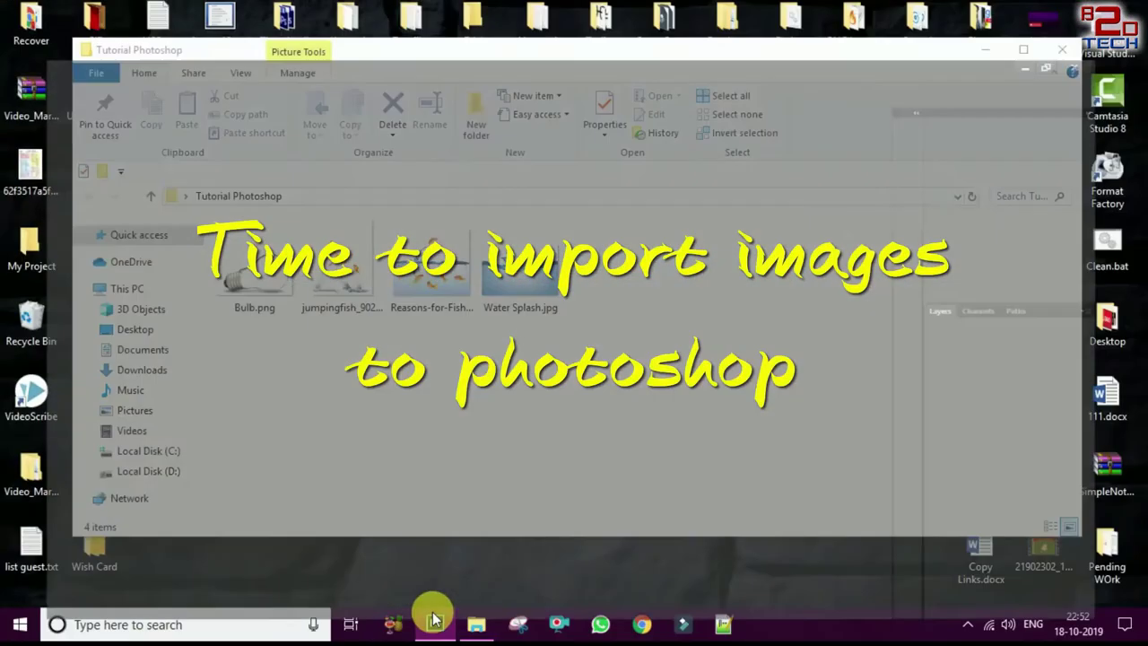
{"action": "left_click", "coordinate": [436, 622]}
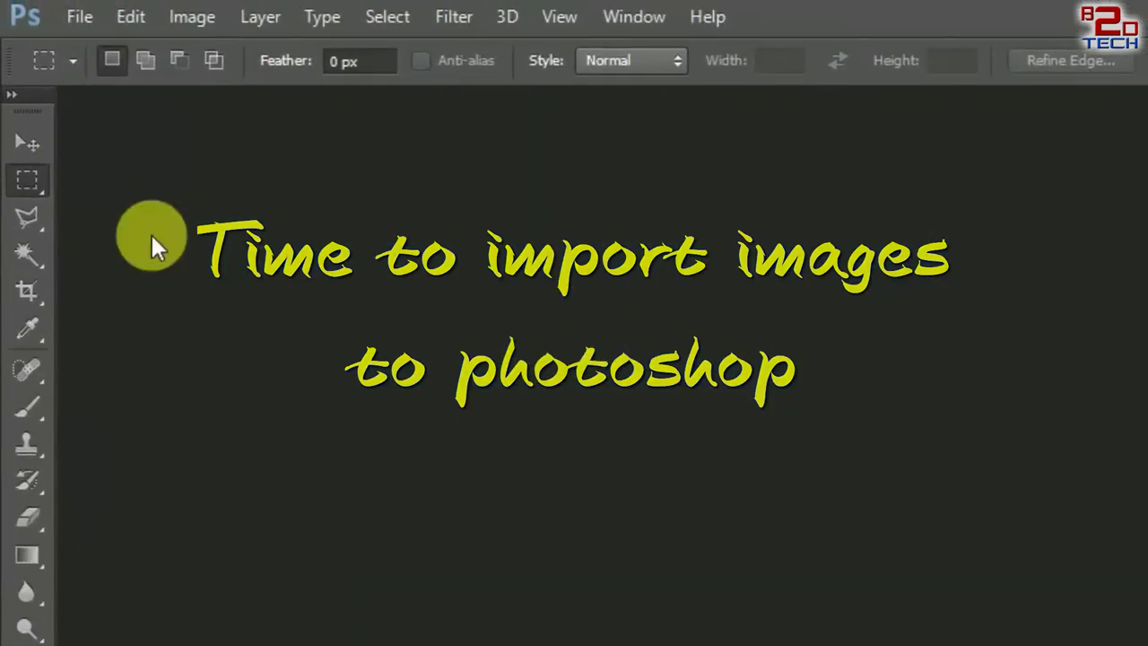
Create a new 1280 × 1280 px document at 72 pixels/inch with a white background
{"action": "left_click", "coordinate": [80, 16]}
{"action": "left_click", "coordinate": [92, 50]}
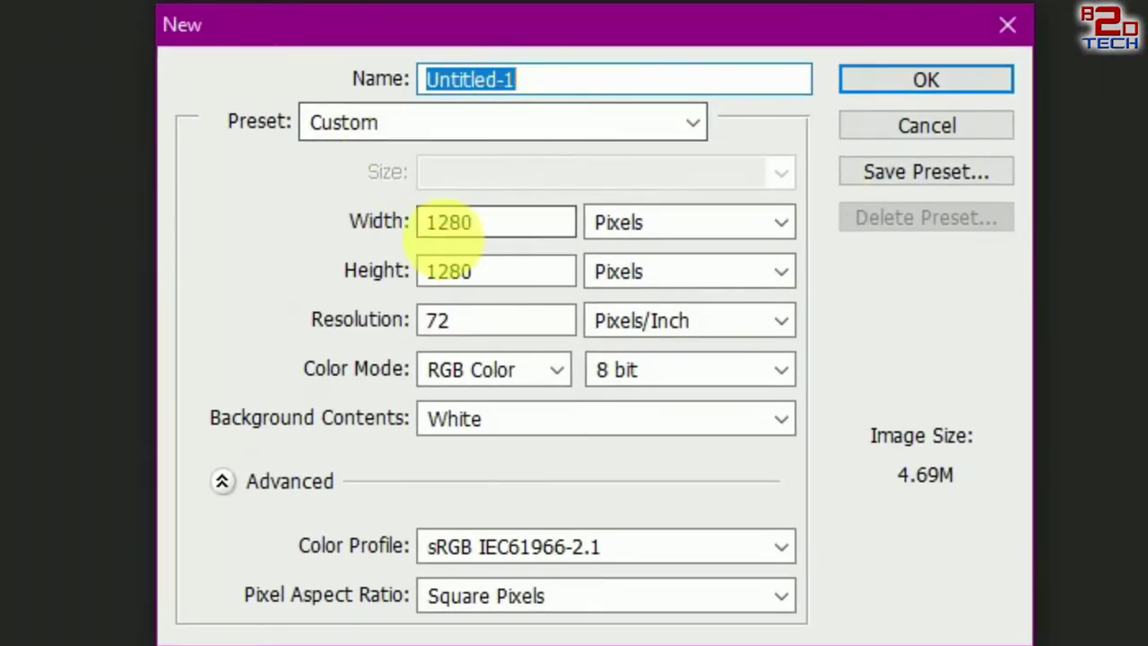
{"action": "double_click", "coordinate": [439, 220]}
{"action": "key", "text": "Tab"}
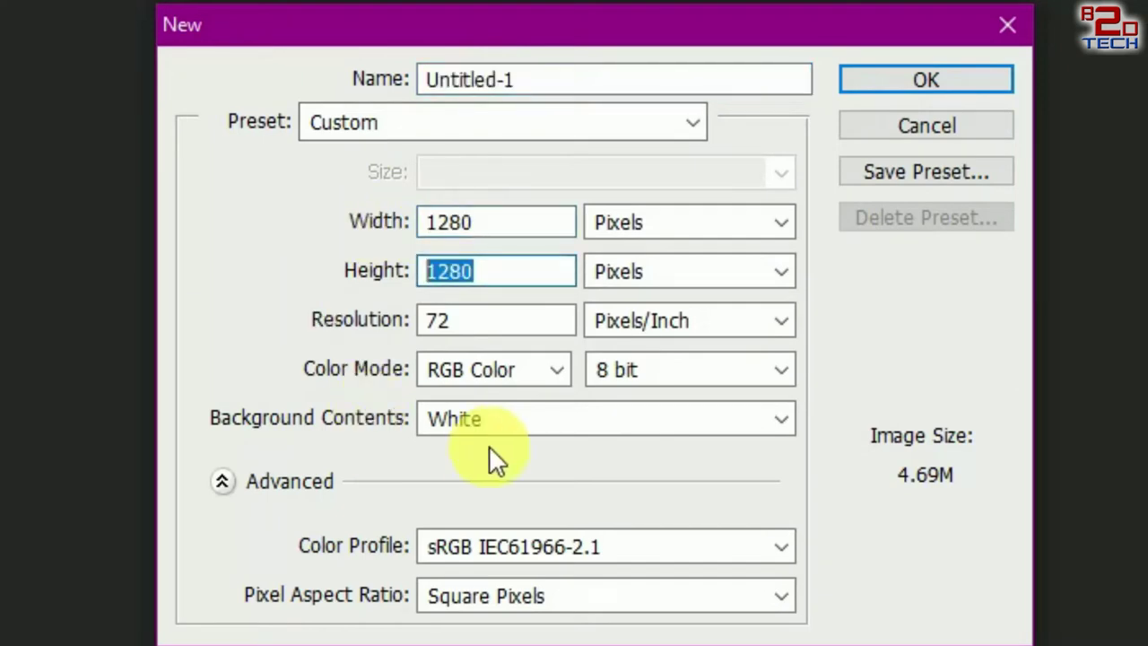
{"action": "left_click", "coordinate": [488, 421]}
{"action": "left_click", "coordinate": [488, 421]}
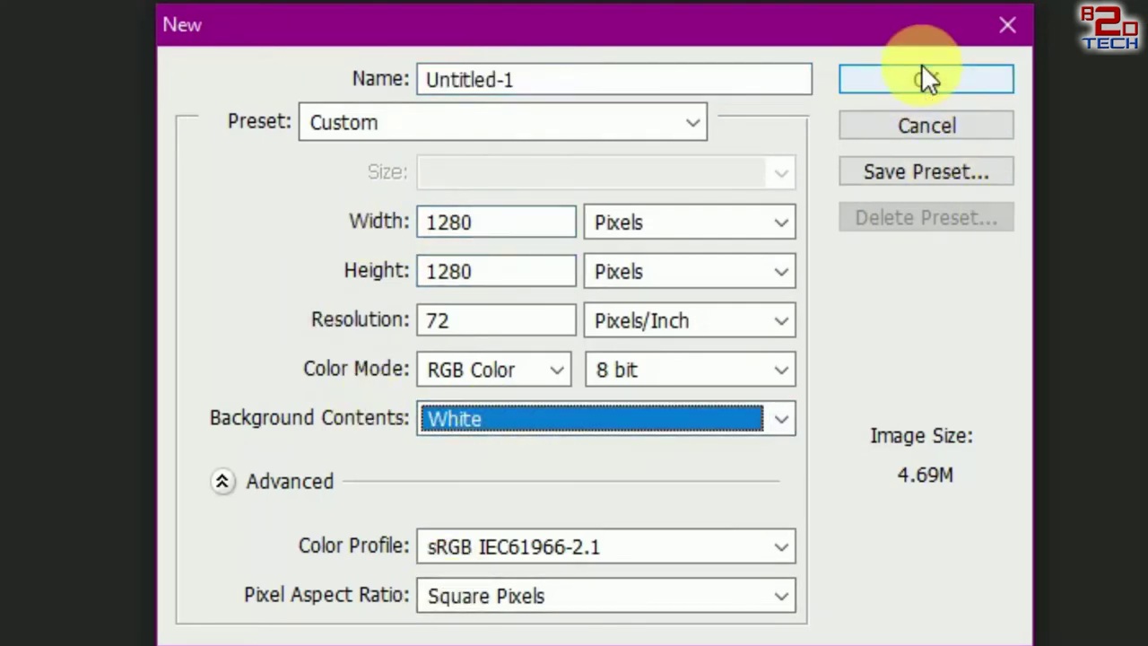
{"action": "left_click", "coordinate": [921, 70]}
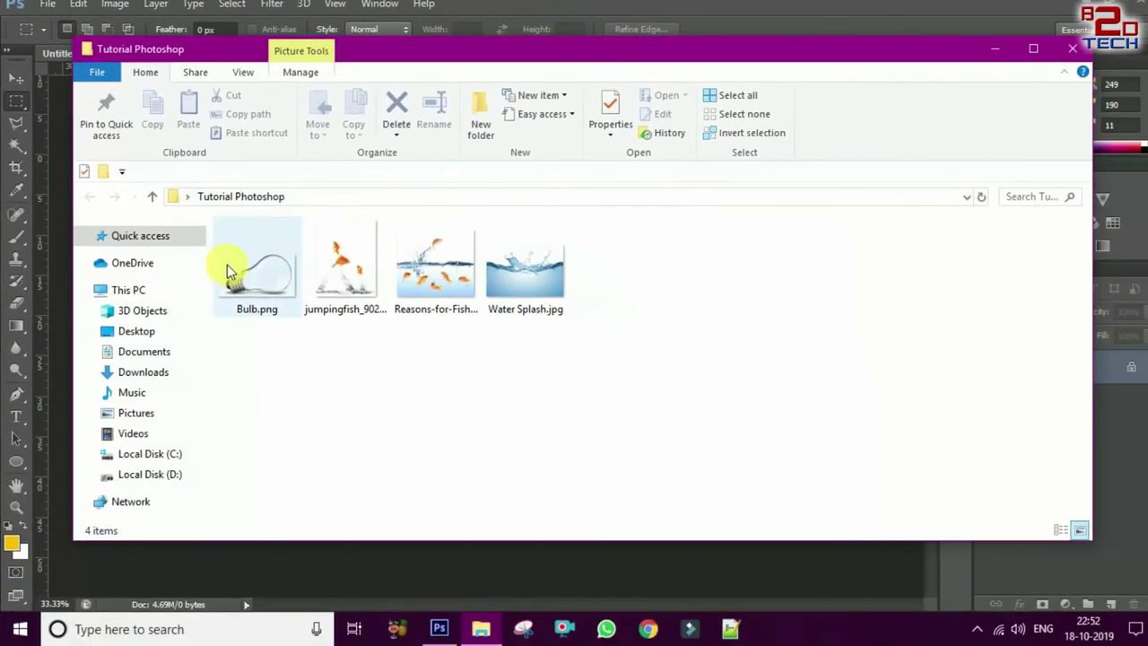
Place Bulb.png as a Bulb layer in the canvas's upper half, then reopen the Tutorial Photoshop folder
{"action": "left_click_drag", "start_coordinate": [226, 270], "coordinate": [442, 595]}
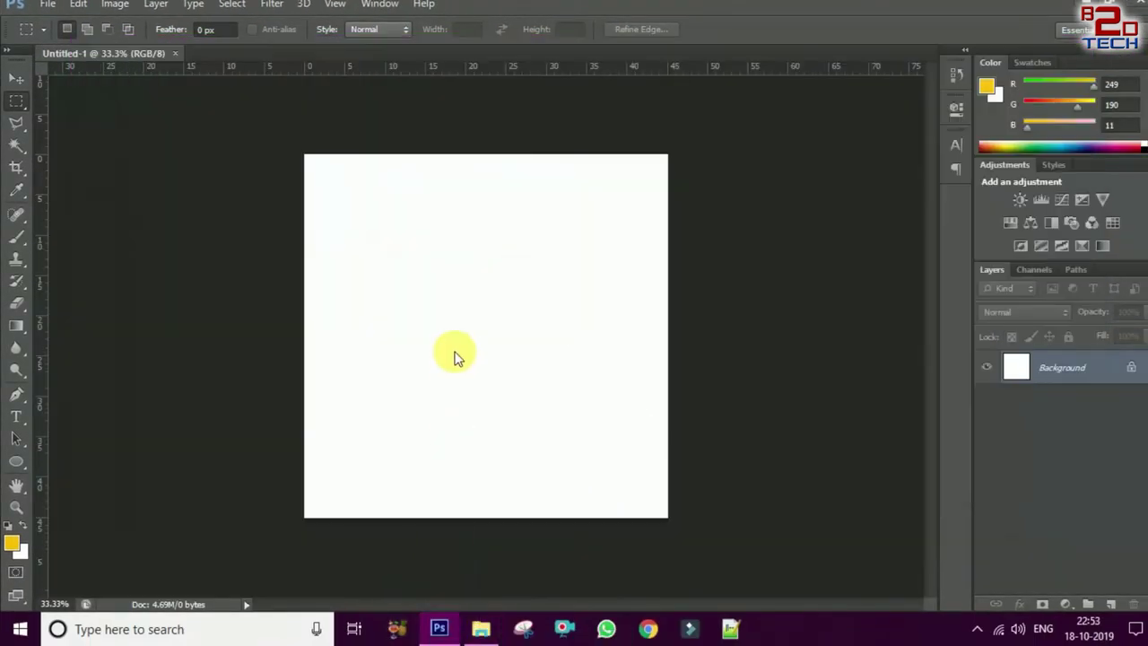
{"action": "left_click_drag", "start_coordinate": [442, 594], "coordinate": [456, 354]}
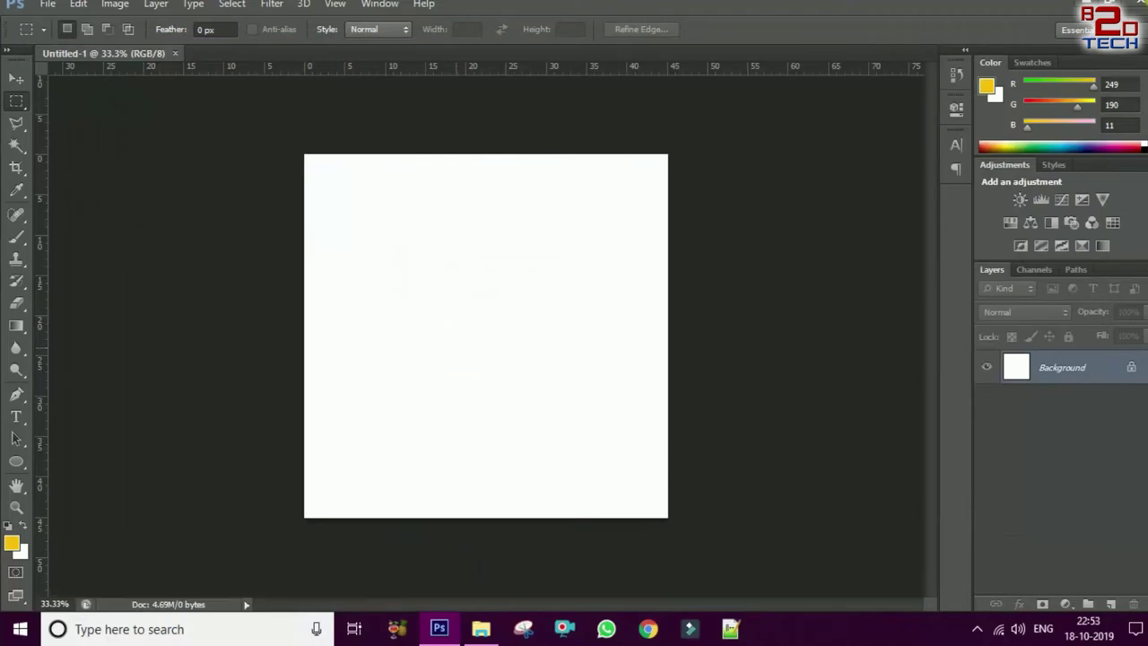
{"action": "left_click_drag", "start_coordinate": [549, 154], "coordinate": [493, 404]}
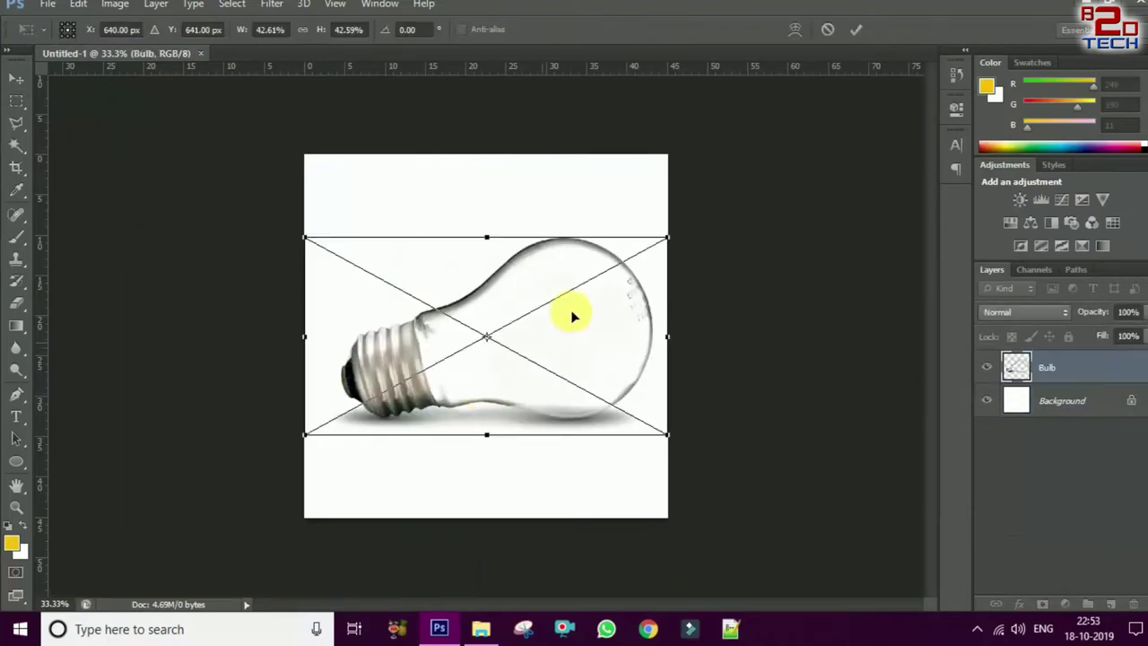
{"action": "left_click_drag", "start_coordinate": [584, 347], "coordinate": [589, 283]}
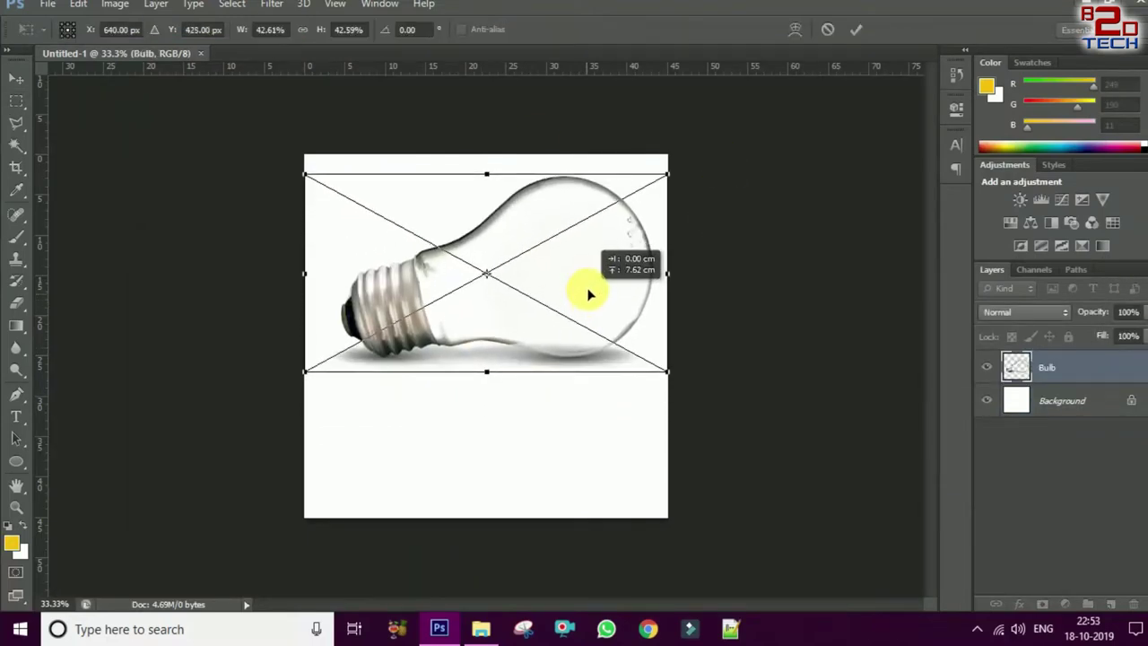
{"action": "key", "text": "m"}
{"action": "left_click", "coordinate": [594, 290]}
{"action": "left_click", "coordinate": [480, 629]}
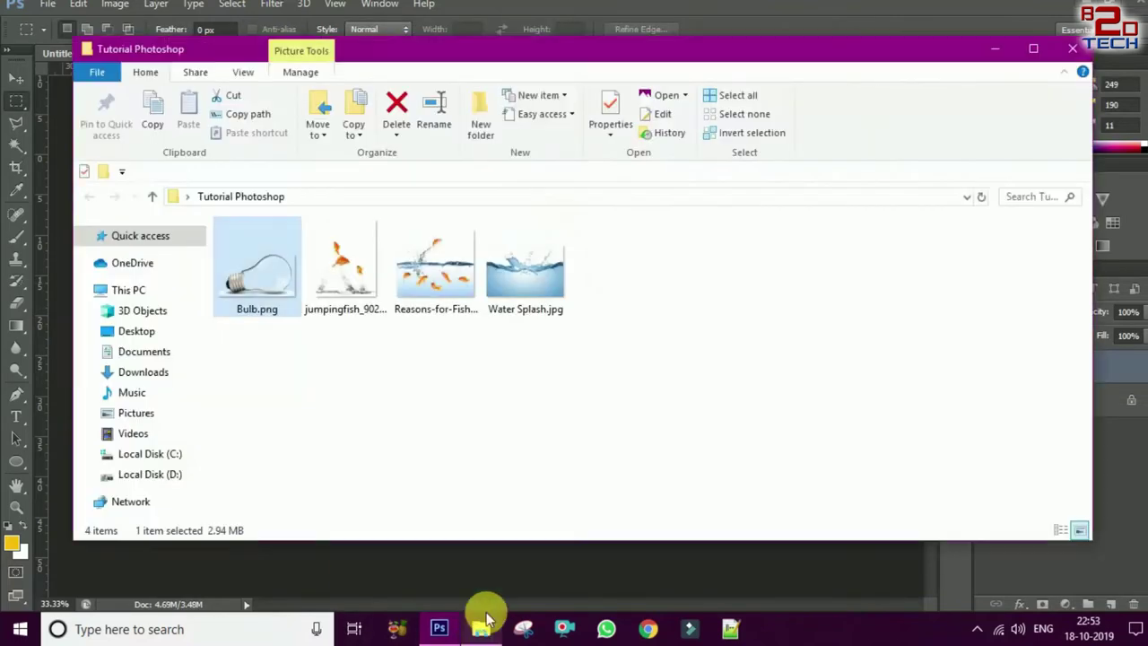
{"action": "left_click", "coordinate": [529, 276]}
Place Water Splash.jpg over the bulb's lower part and rasterize its layer
{"action": "left_click_drag", "start_coordinate": [380, 532], "coordinate": [513, 305]}
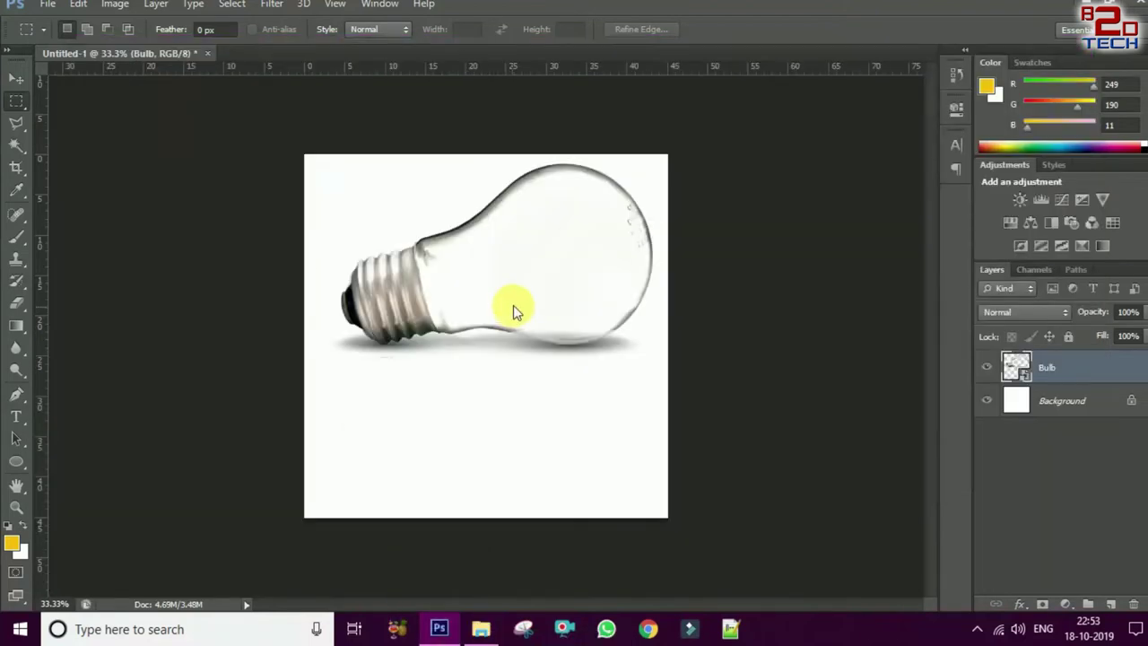
{"action": "mouse_move", "coordinate": [498, 347]}
{"action": "left_mouse_down"}
{"action": "mouse_move", "coordinate": [491, 263]}
{"action": "mouse_move", "coordinate": [629, 360]}
{"action": "left_mouse_up"}
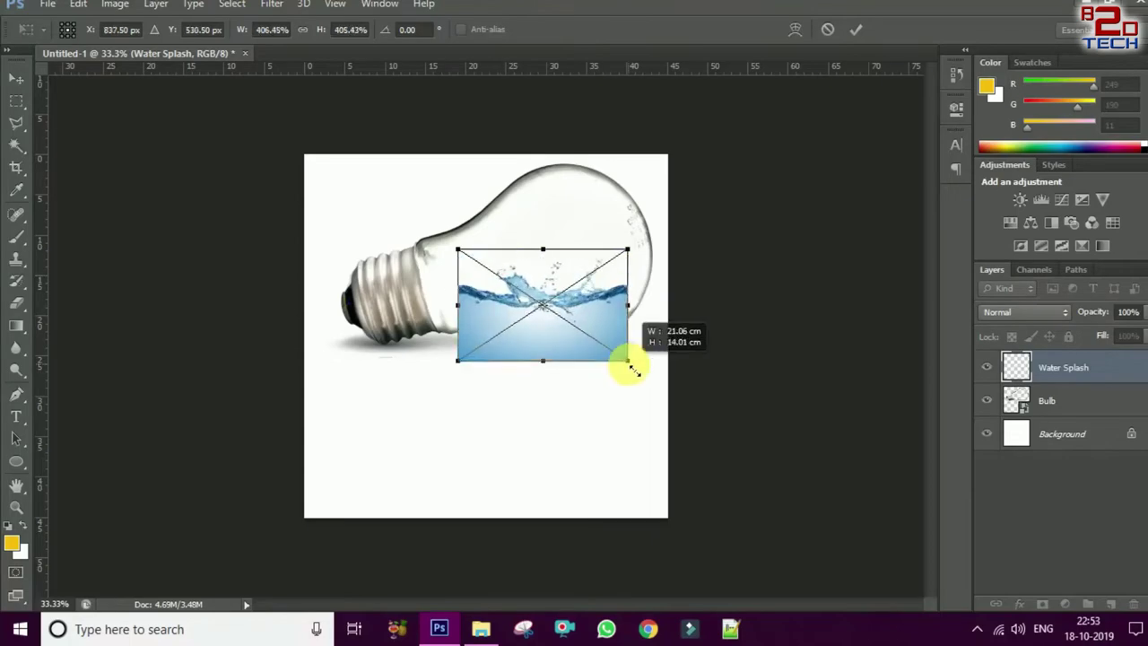
{"action": "key", "text": "Return"}
{"action": "right_click", "coordinate": [1025, 414]}
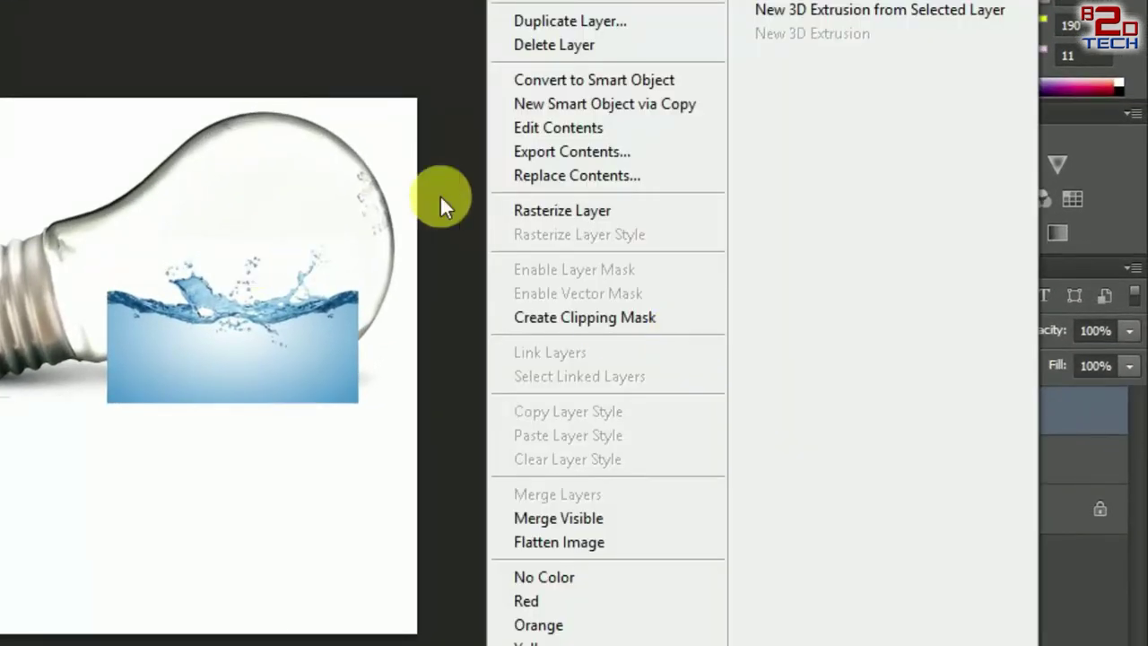
{"action": "left_click", "coordinate": [504, 205]}
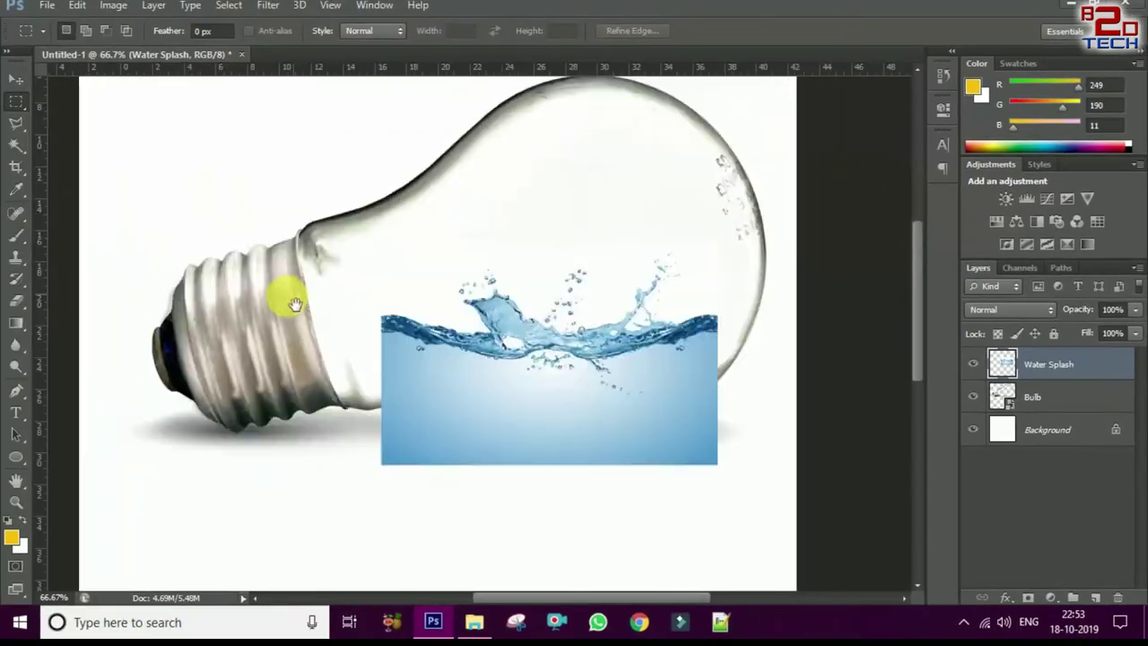
Raise the water splash slightly inside the bulb with the Move tool
{"action": "left_click_drag", "start_coordinate": [295, 304], "coordinate": [288, 306]}
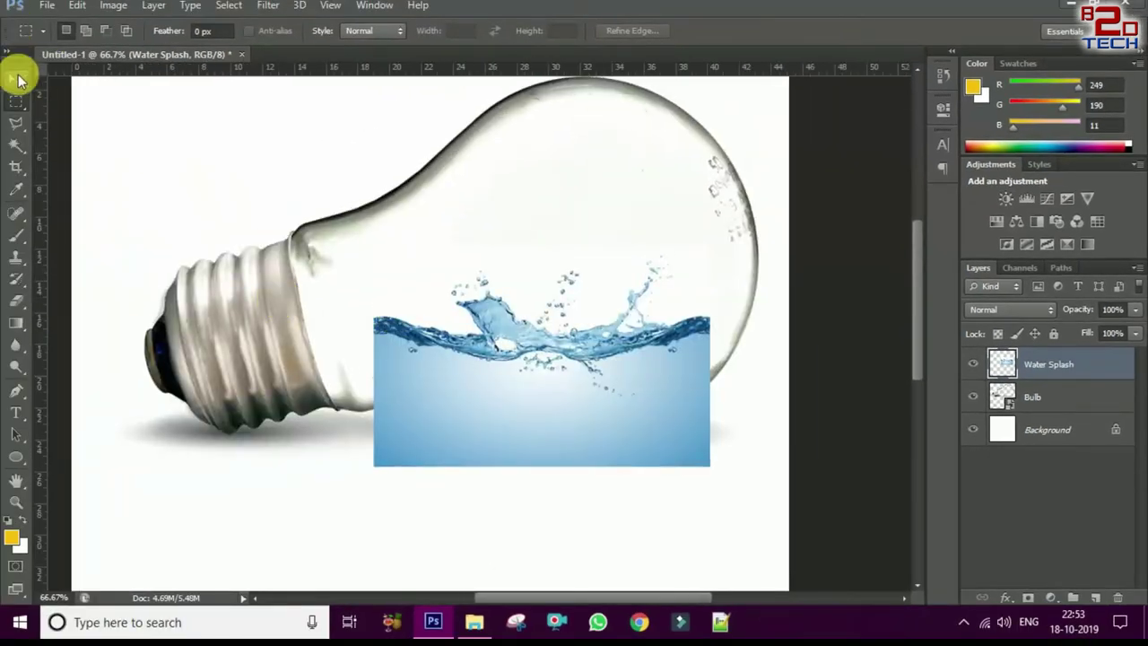
{"action": "left_click", "coordinate": [16, 79]}
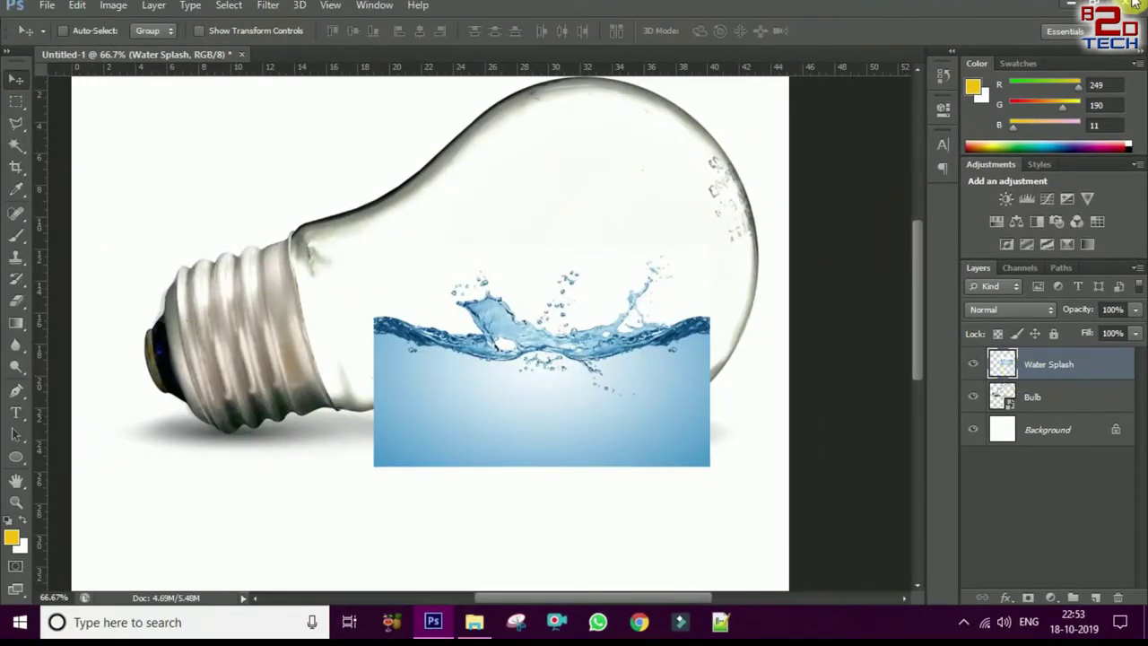
{"action": "mouse_move", "coordinate": [589, 432]}
{"action": "left_mouse_down"}
{"action": "mouse_move", "coordinate": [588, 399]}
{"action": "mouse_move", "coordinate": [536, 381]}
{"action": "left_mouse_up"}
{"action": "key", "text": "ctrl+t"}
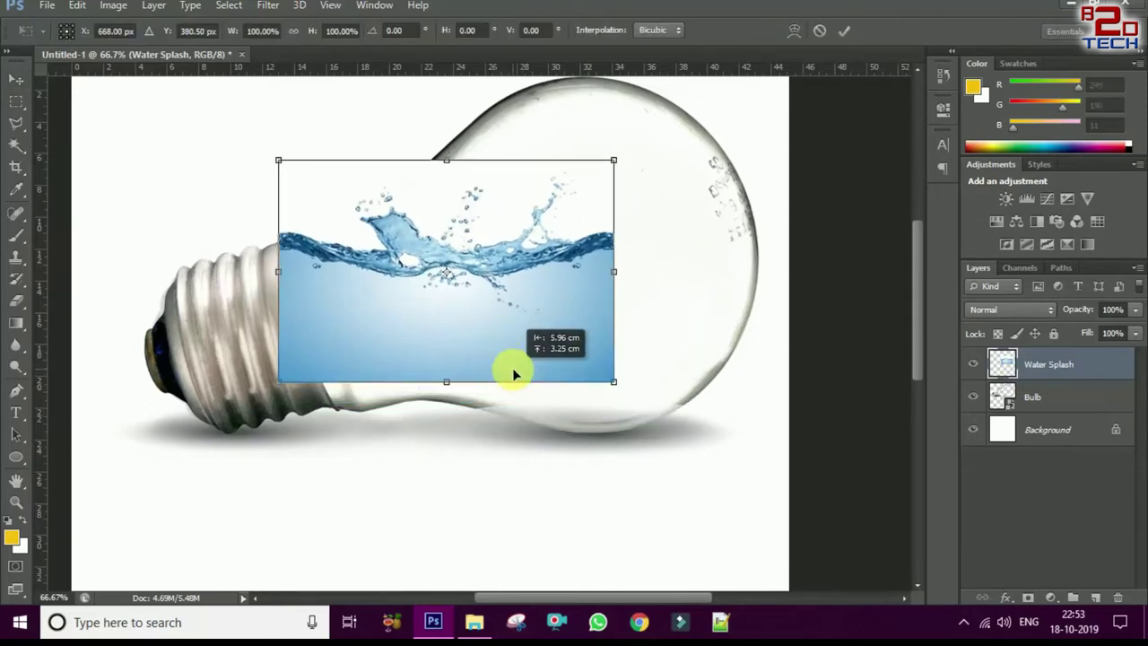
Enlarge the water splash across the bulb's glass at 48% opacity and stretch it to the bulb's bottom
{"action": "left_click_drag", "start_coordinate": [615, 382], "coordinate": [776, 442]}
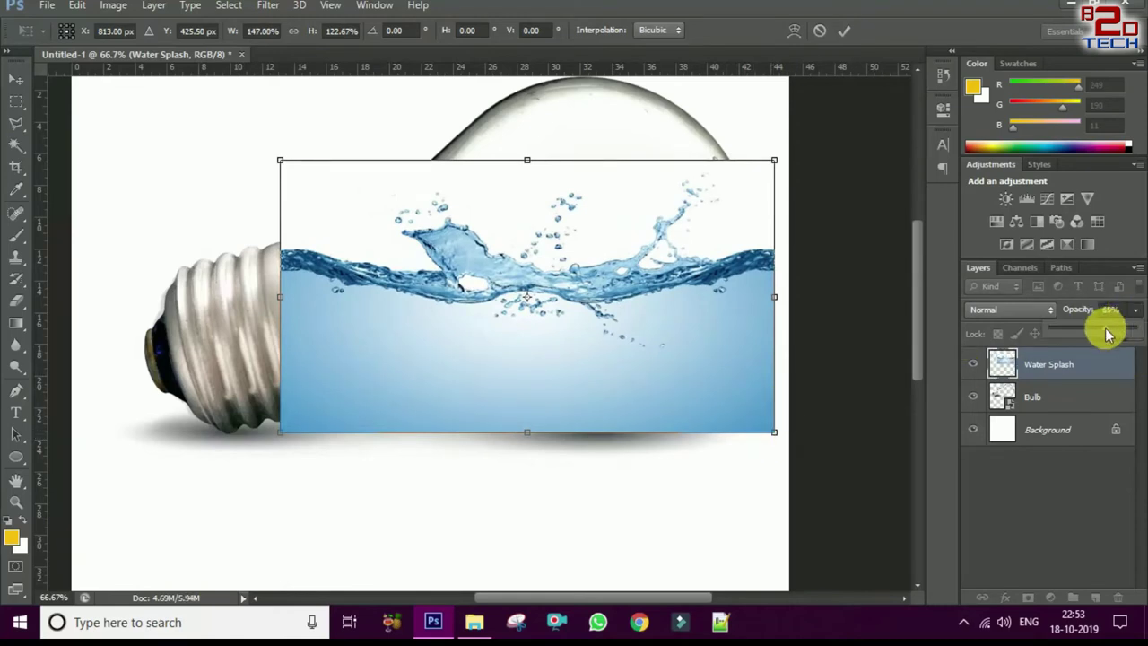
{"action": "left_click_drag", "start_coordinate": [1108, 333], "coordinate": [1096, 332]}
{"action": "mouse_move", "coordinate": [413, 342]}
{"action": "left_mouse_down"}
{"action": "mouse_move", "coordinate": [429, 340]}
{"action": "mouse_move", "coordinate": [414, 324]}
{"action": "left_mouse_up"}
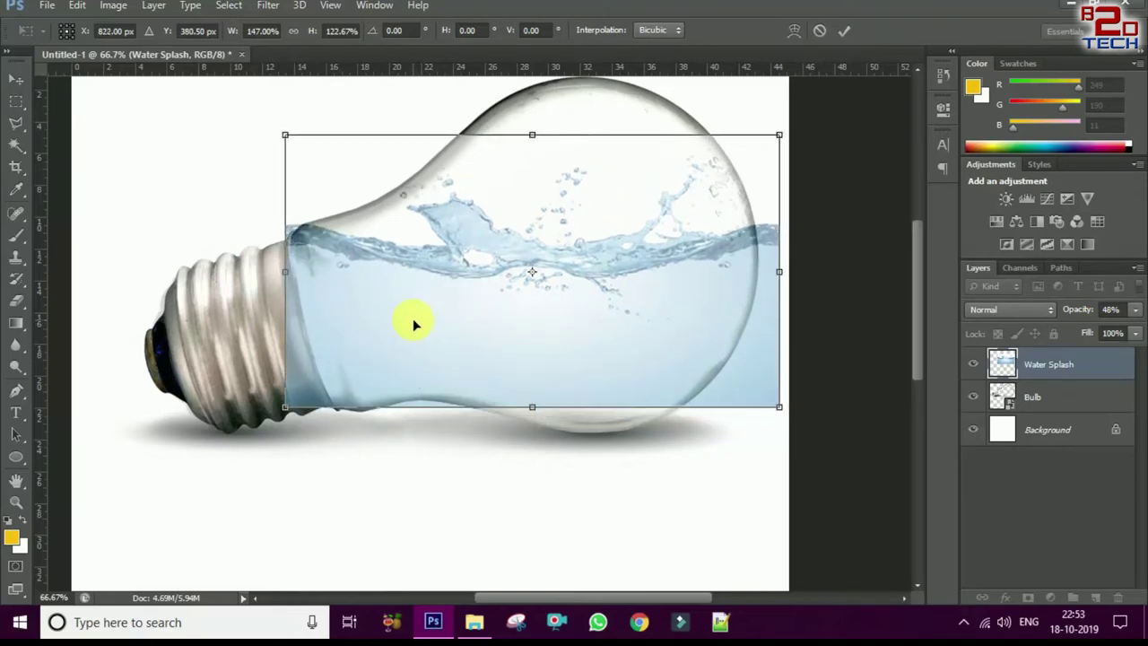
{"action": "key", "text": "ctrl+minus"}
{"action": "left_click_drag", "start_coordinate": [557, 337], "coordinate": [562, 362]}
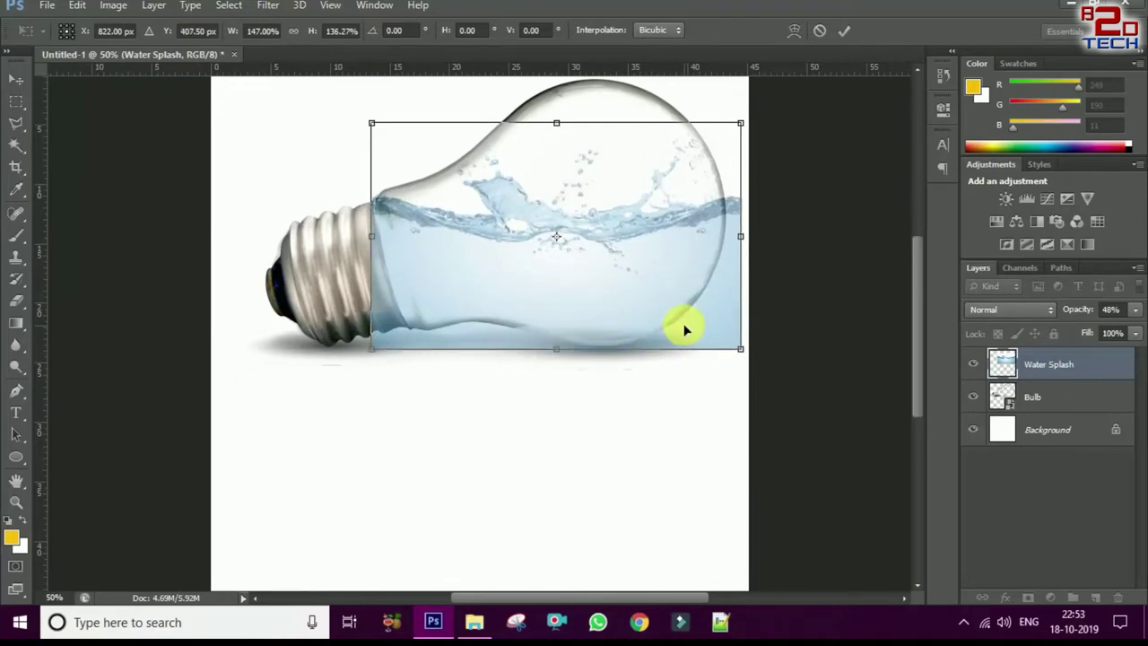
{"action": "key", "text": "Return"}
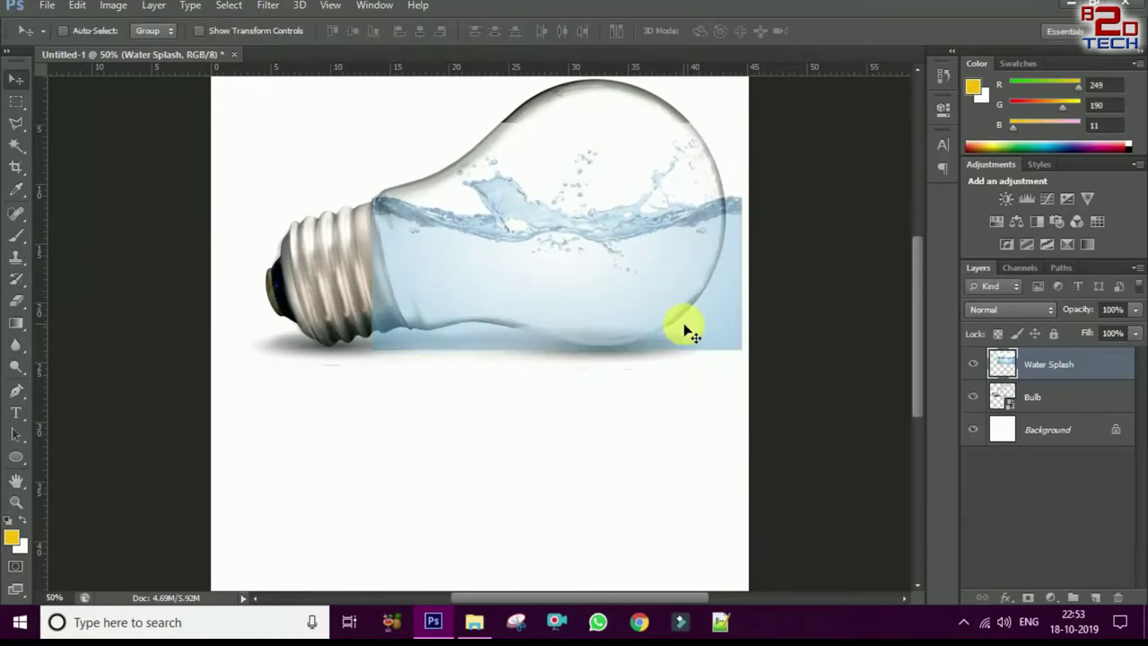
{"action": "key", "text": "ctrl+plus"}
{"action": "scroll", "coordinate": [595, 389], "scroll_direction": "up", "scroll_amount": 2}
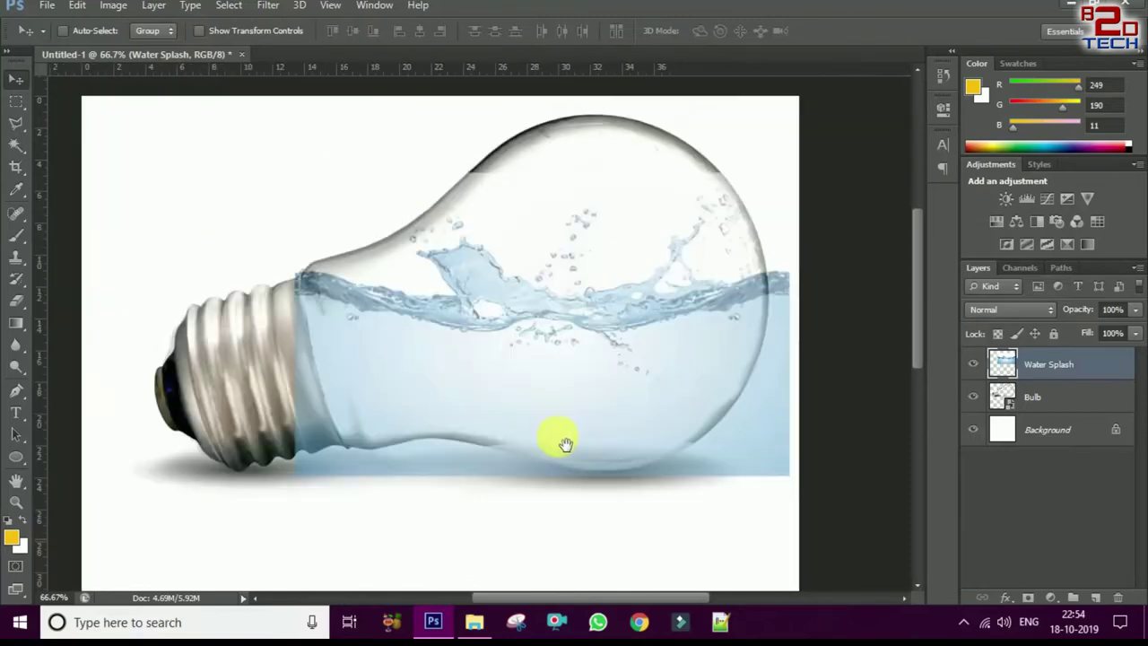
Choose the Polygonal Lasso with a 5 px feather, zoomed in on the bulb
{"action": "left_click", "coordinate": [18, 124]}
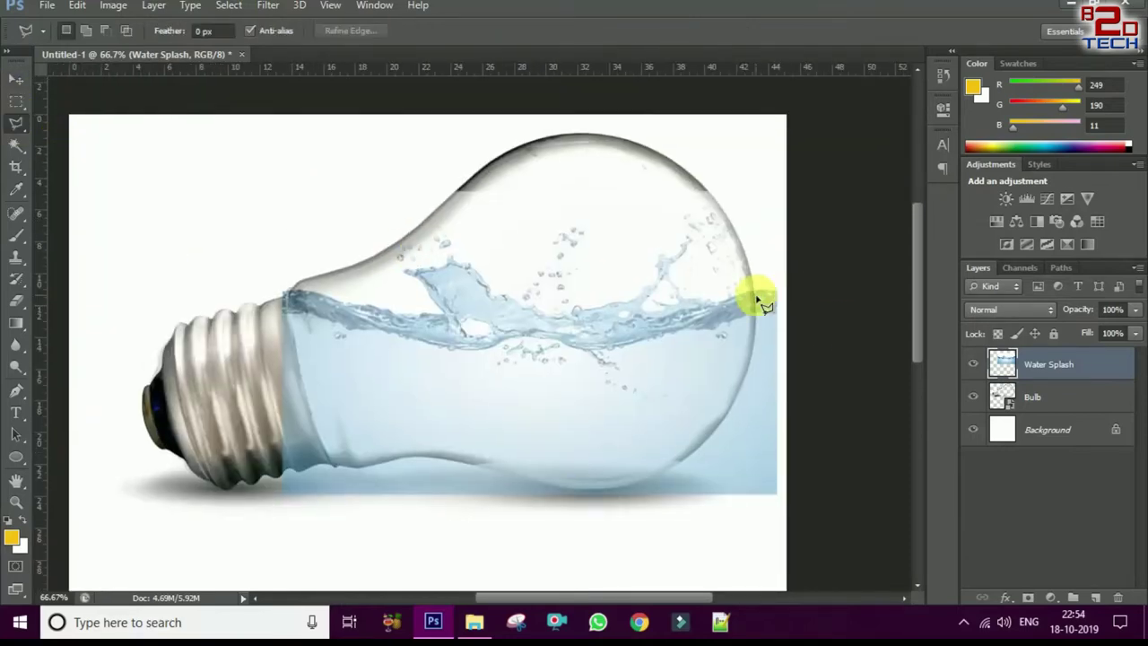
{"action": "key", "text": "ctrl+plus"}
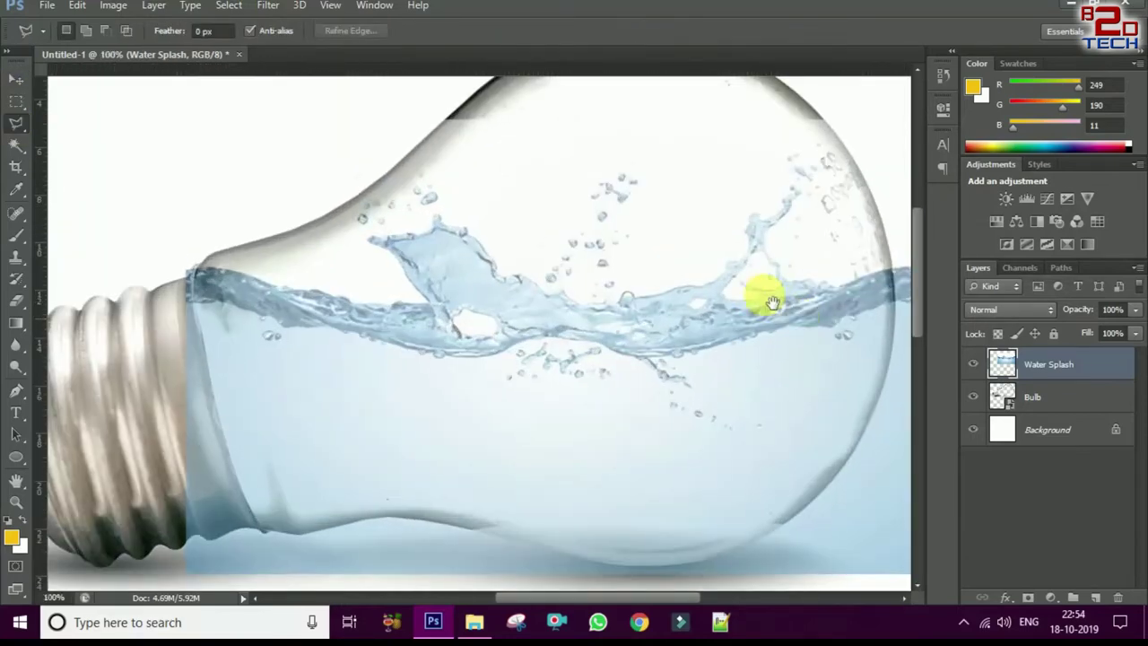
{"action": "left_click_drag", "start_coordinate": [763, 300], "coordinate": [740, 274]}
{"action": "left_click_drag", "start_coordinate": [827, 231], "coordinate": [794, 231]}
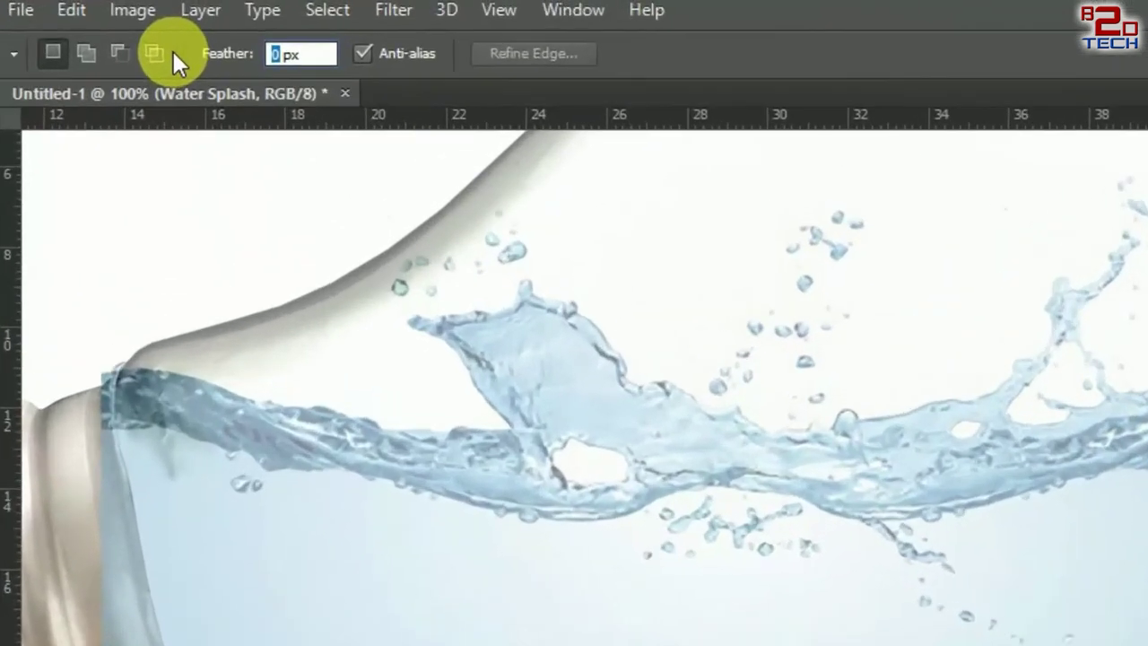
{"action": "type", "text": "8"}
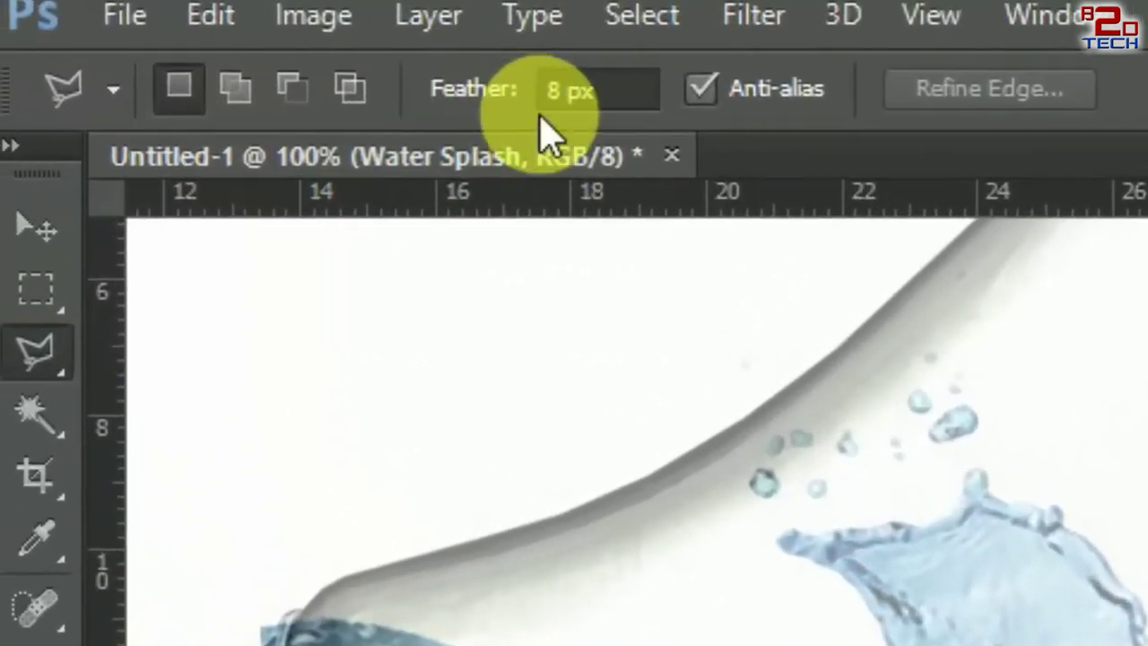
{"action": "double_click", "coordinate": [423, 77]}
{"action": "type", "text": "5"}
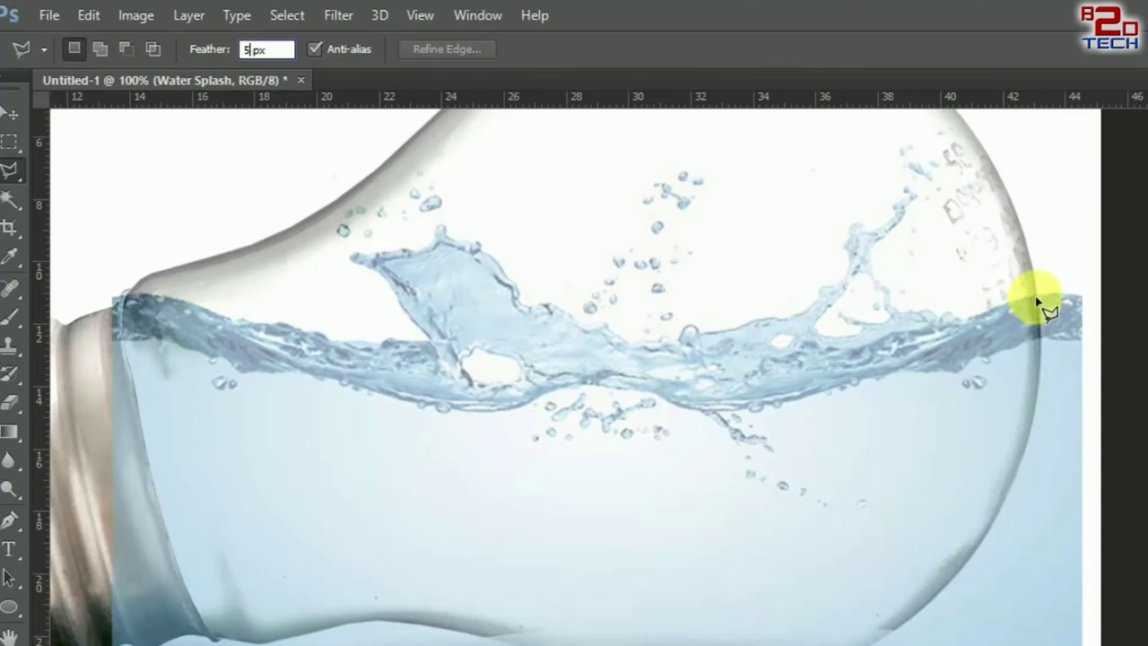
Trace a closed selection around the bulb's inner glass outline
{"action": "left_click", "coordinate": [1040, 305]}
{"action": "left_click", "coordinate": [1025, 360]}
{"action": "left_click", "coordinate": [996, 484]}
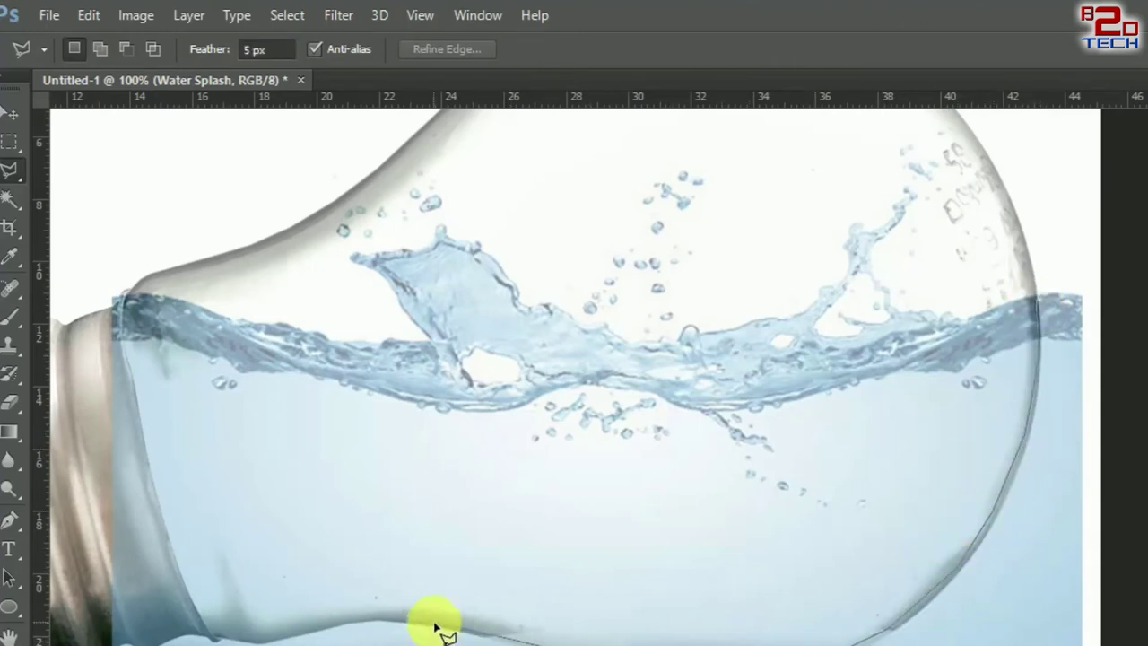
{"action": "left_click", "coordinate": [341, 622]}
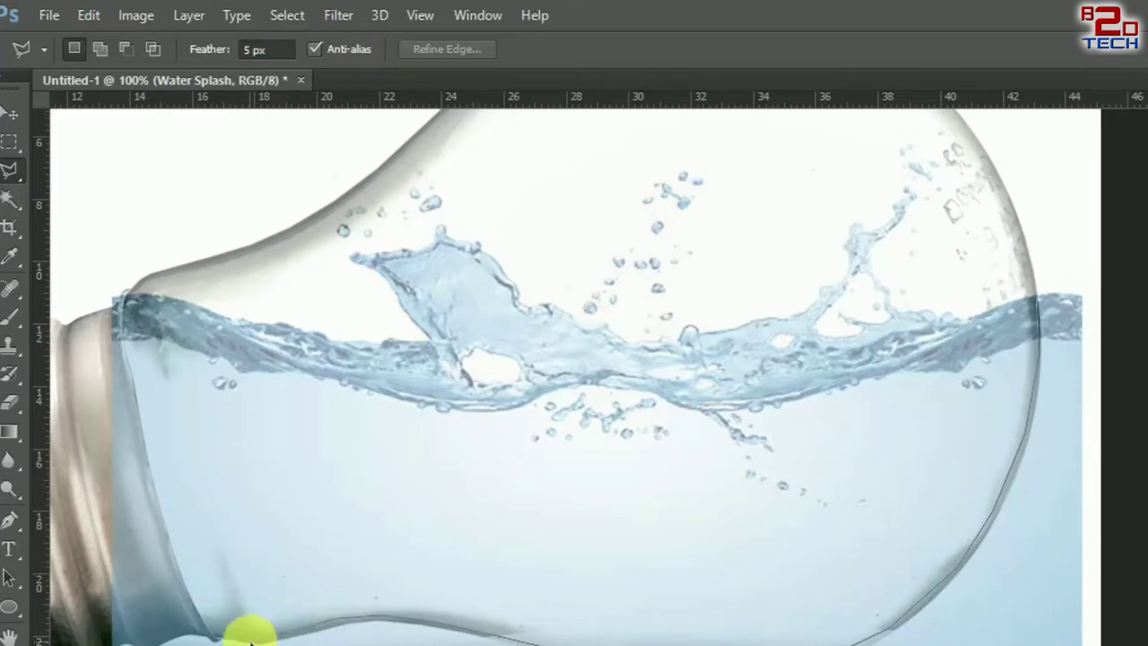
{"action": "left_click", "coordinate": [203, 632]}
{"action": "left_click", "coordinate": [154, 493]}
{"action": "left_click", "coordinate": [118, 316]}
{"action": "left_click", "coordinate": [140, 283]}
{"action": "left_click", "coordinate": [249, 303]}
{"action": "left_click", "coordinate": [332, 264]}
{"action": "left_click", "coordinate": [342, 208]}
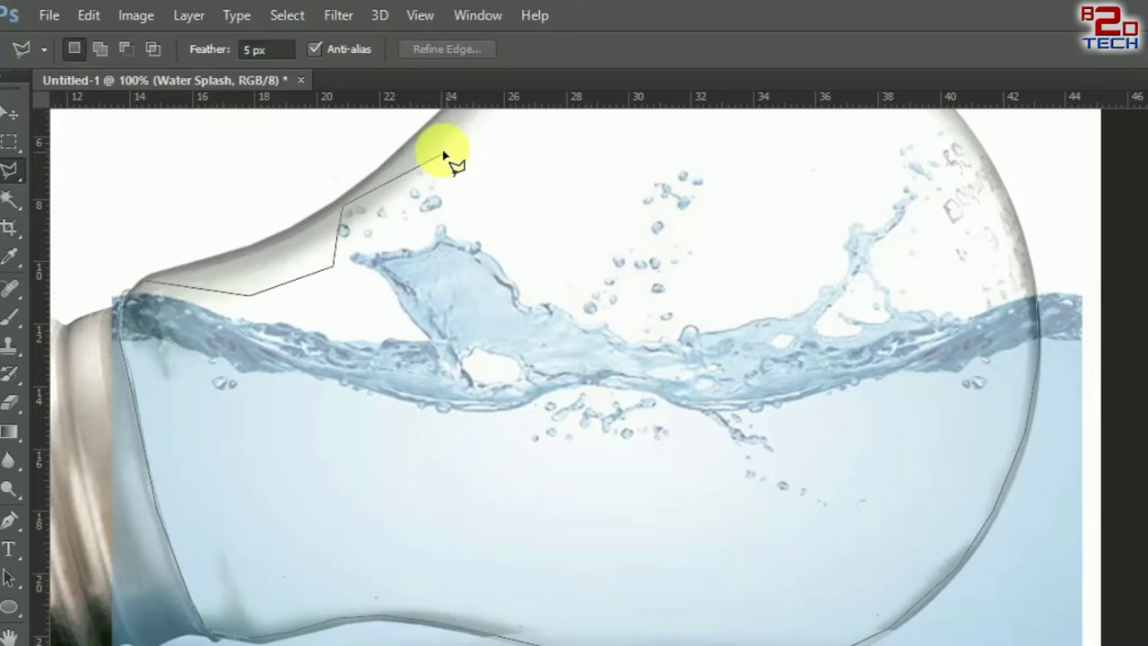
{"action": "left_click", "coordinate": [440, 147]}
{"action": "left_click", "coordinate": [632, 195]}
{"action": "left_click", "coordinate": [798, 205]}
{"action": "left_click", "coordinate": [905, 243]}
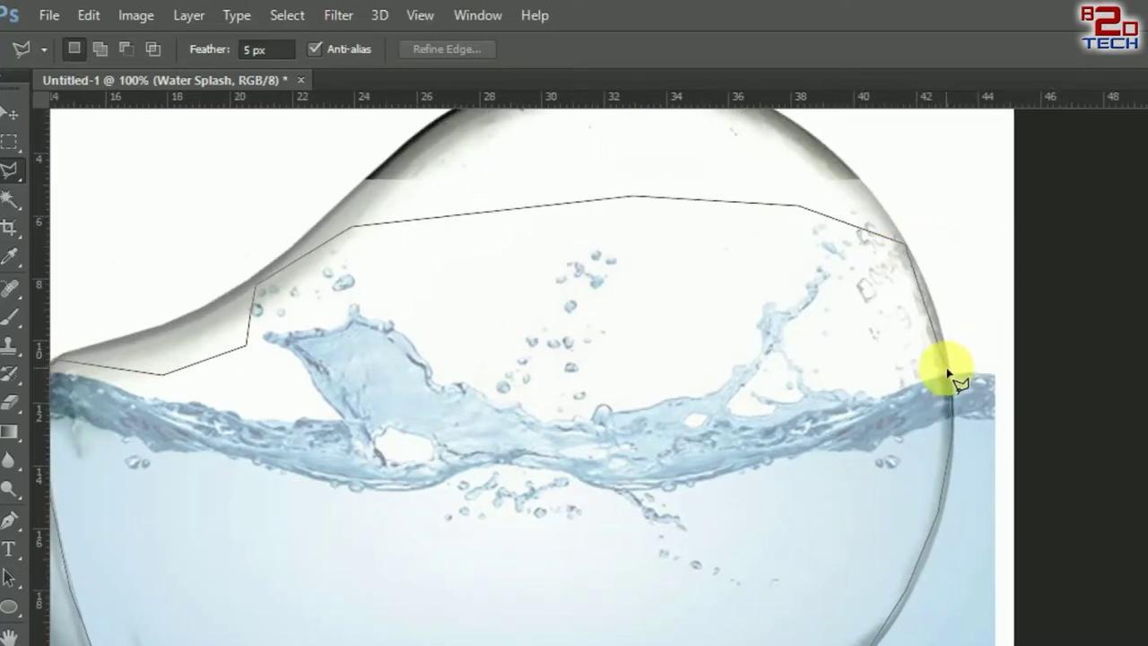
{"action": "double_click", "coordinate": [957, 391]}
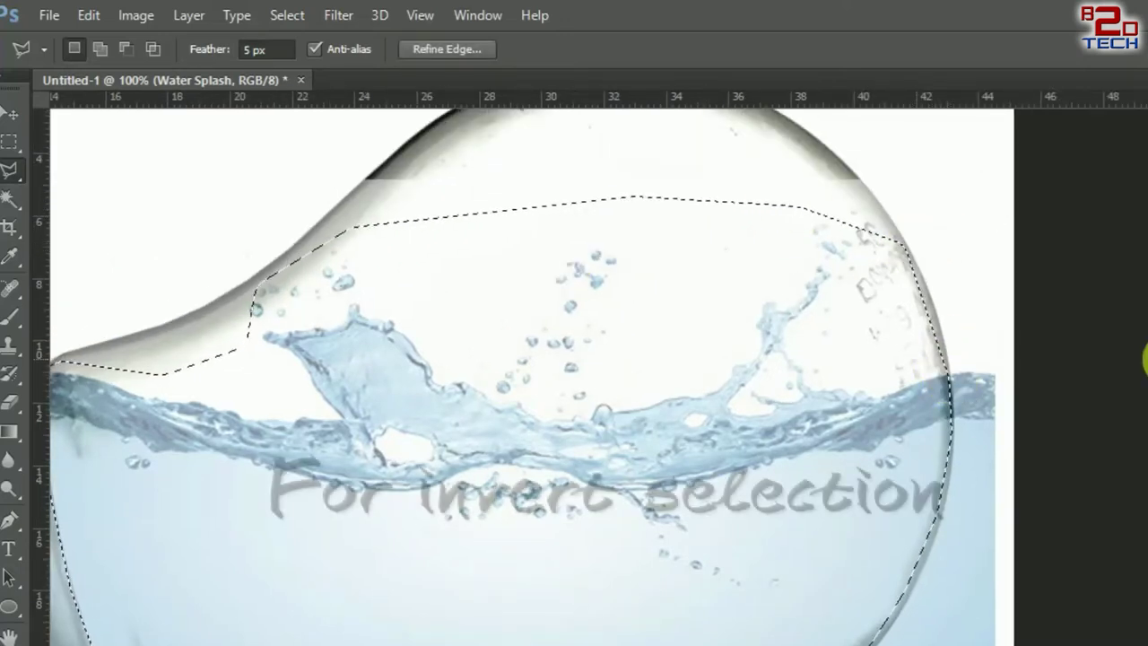
Invert the selection and delete the water spilling outside the bulb
{"action": "key", "text": "ctrl+minus"}
{"action": "key", "text": "ctrl+minus"}
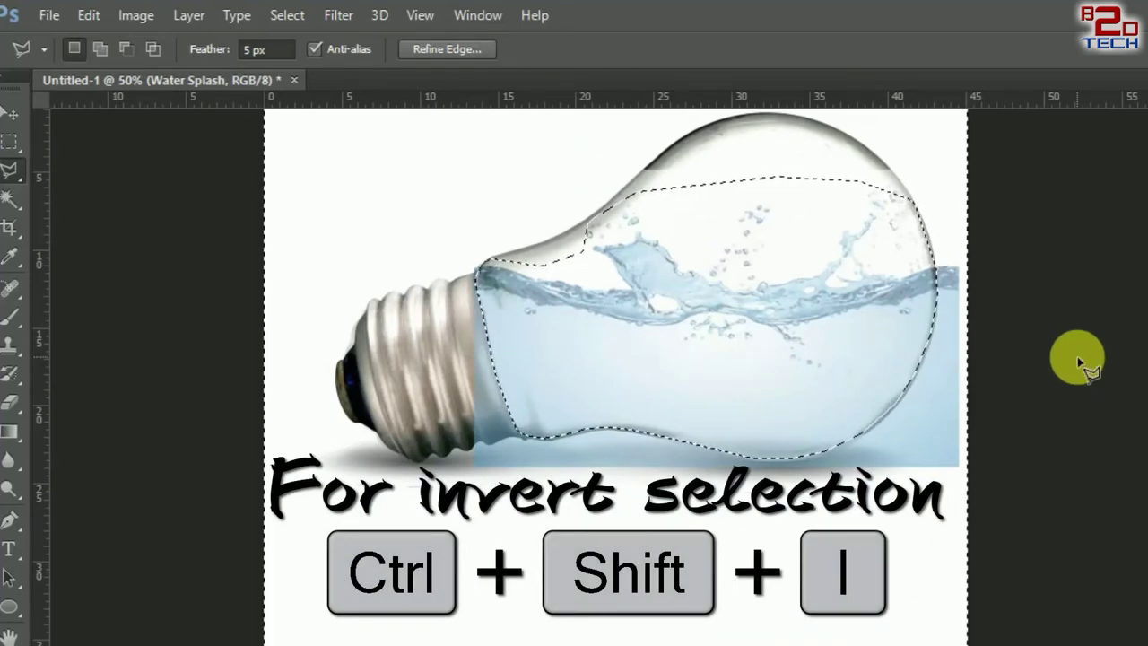
{"action": "key", "text": "ctrl+shift+i"}
{"action": "key", "text": "Delete"}
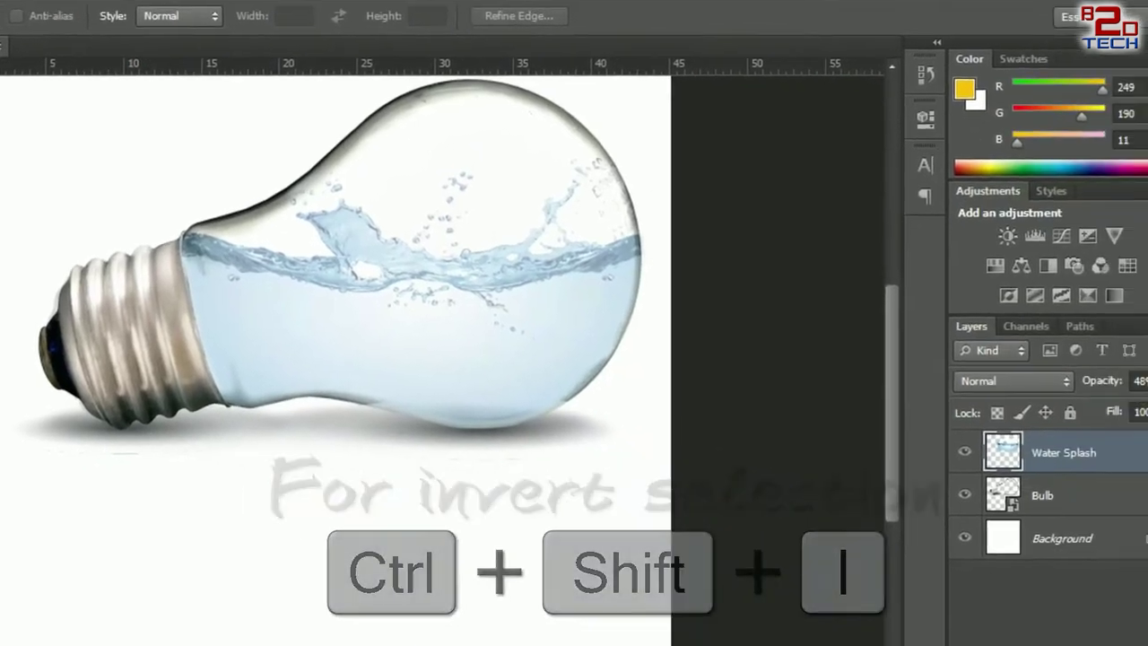
Adjust the water layer's opacity and blur the water edge along the bulb's base
{"action": "left_click_drag", "start_coordinate": [1131, 375], "coordinate": [1126, 399]}
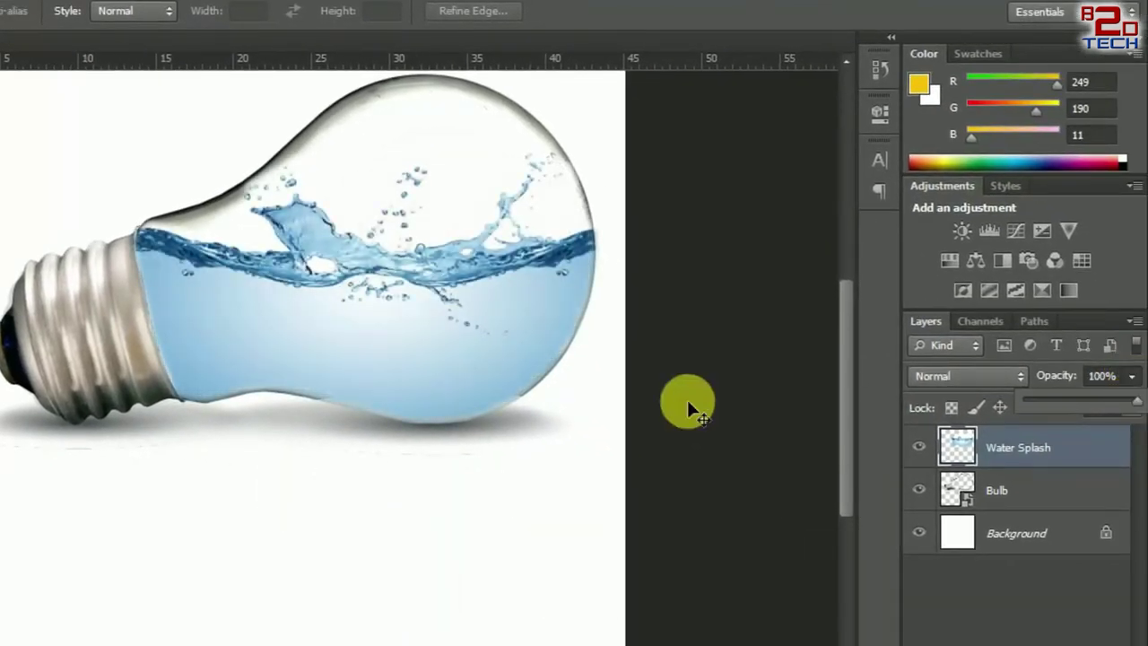
{"action": "key", "text": "ctrl+minus"}
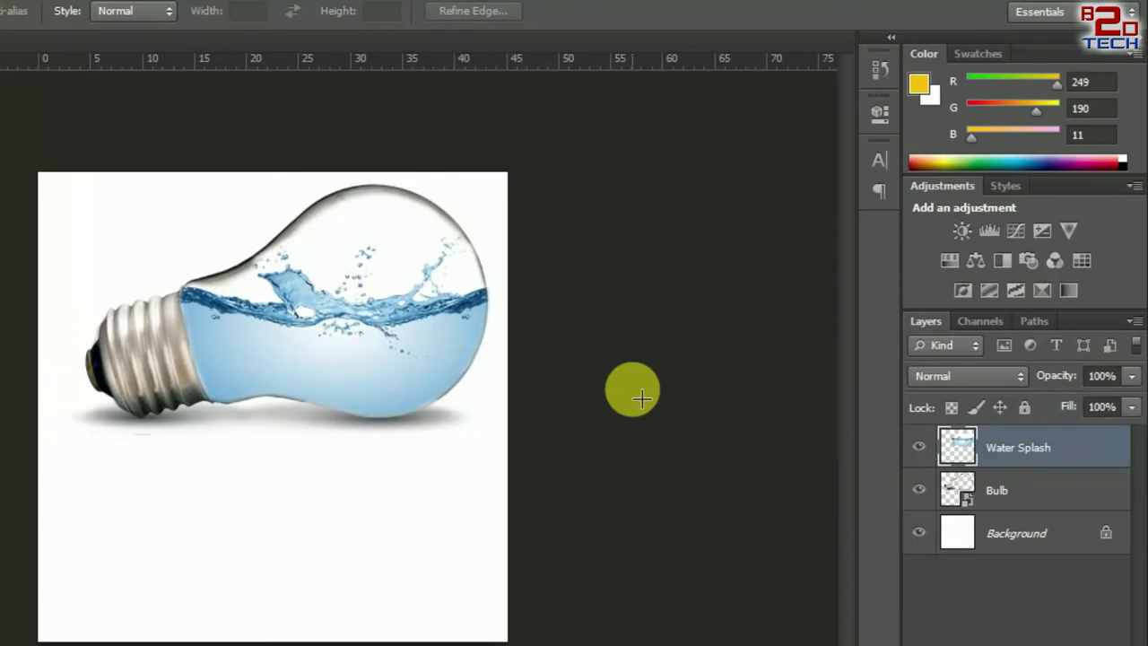
{"action": "key", "text": "ctrl+plus"}
{"action": "key", "text": "ctrl+plus"}
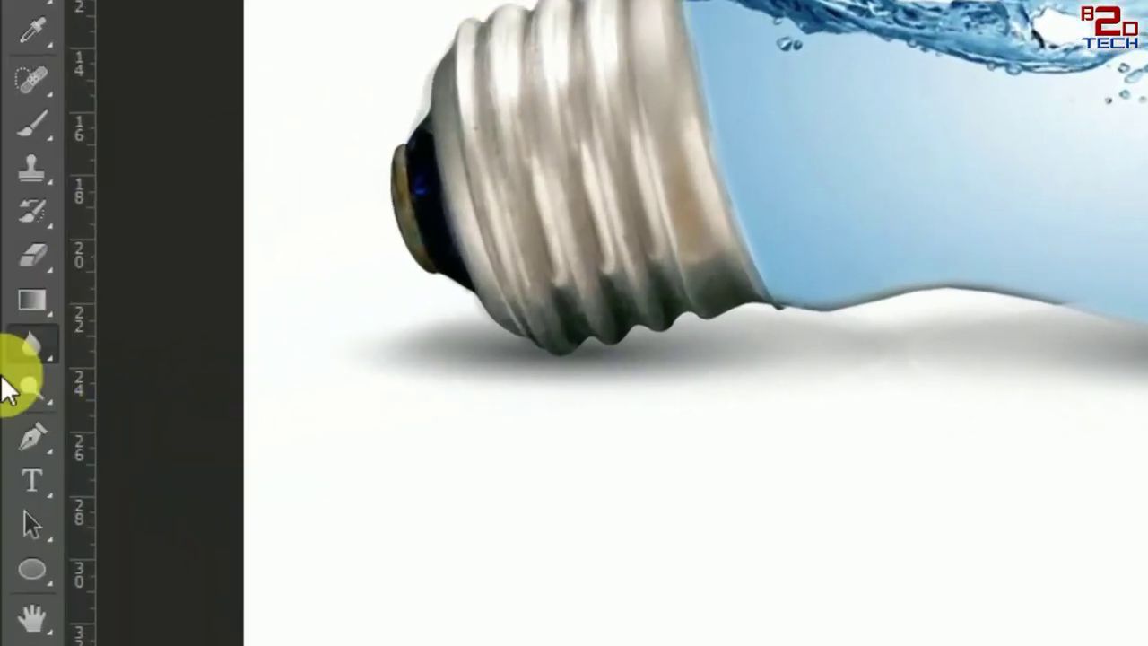
{"action": "left_click", "coordinate": [26, 347]}
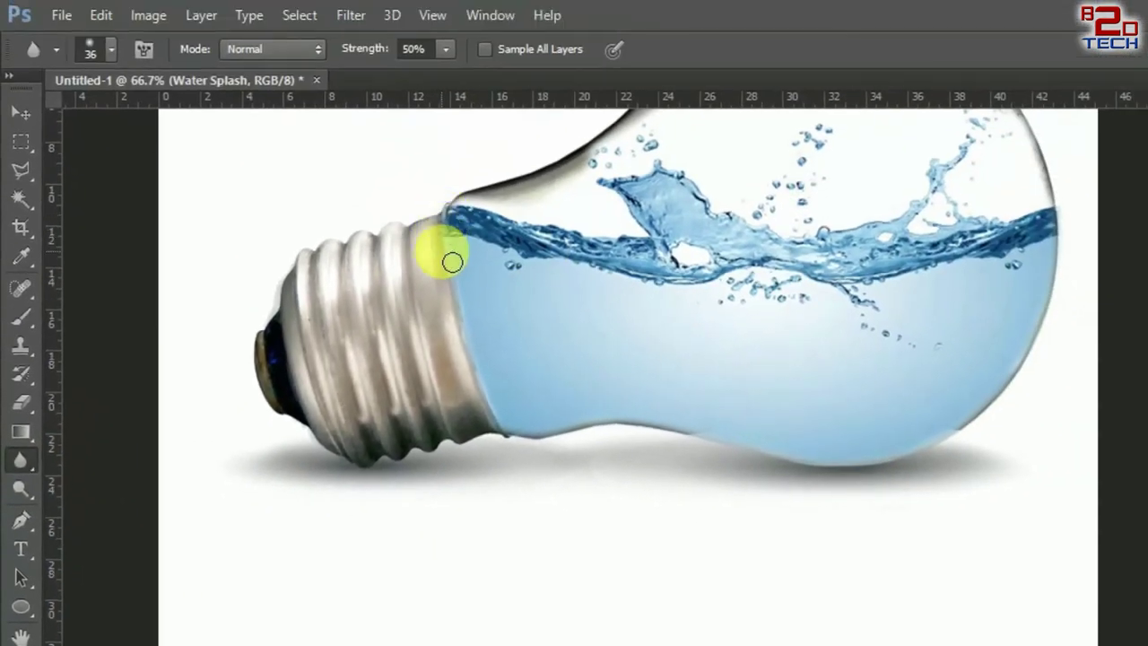
{"action": "mouse_move", "coordinate": [451, 261]}
{"action": "left_mouse_down"}
{"action": "mouse_move", "coordinate": [476, 307]}
{"action": "mouse_move", "coordinate": [478, 360]}
{"action": "left_mouse_up"}
Enlarge the Blur brush to 65 px and soften the water's lower and right edges
{"action": "right_click", "coordinate": [490, 402]}
{"action": "left_click_drag", "start_coordinate": [569, 456], "coordinate": [487, 435]}
{"action": "key", "text": "Return"}
{"action": "mouse_move", "coordinate": [567, 449]}
{"action": "left_mouse_down"}
{"action": "mouse_move", "coordinate": [735, 461]}
{"action": "mouse_move", "coordinate": [825, 484]}
{"action": "mouse_move", "coordinate": [963, 466]}
{"action": "mouse_move", "coordinate": [1054, 354]}
{"action": "mouse_move", "coordinate": [1090, 233]}
{"action": "mouse_move", "coordinate": [1032, 394]}
{"action": "mouse_move", "coordinate": [891, 476]}
{"action": "mouse_move", "coordinate": [580, 457]}
{"action": "left_mouse_up"}
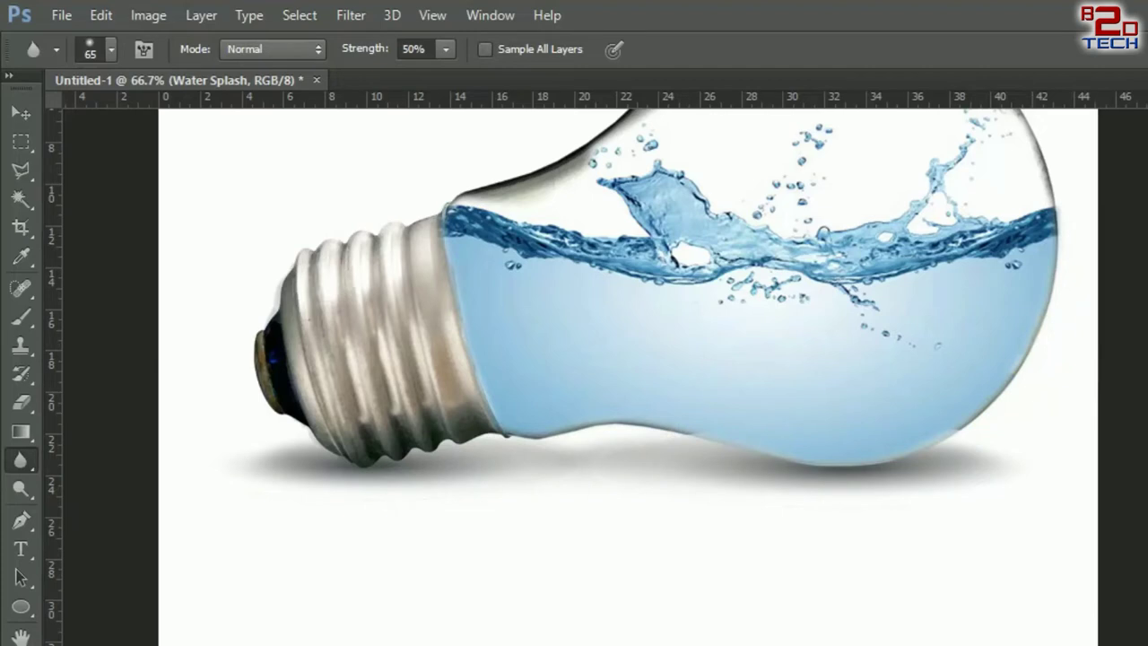
{"action": "key", "text": "ctrl+minus"}
{"action": "key", "text": "ctrl+minus"}
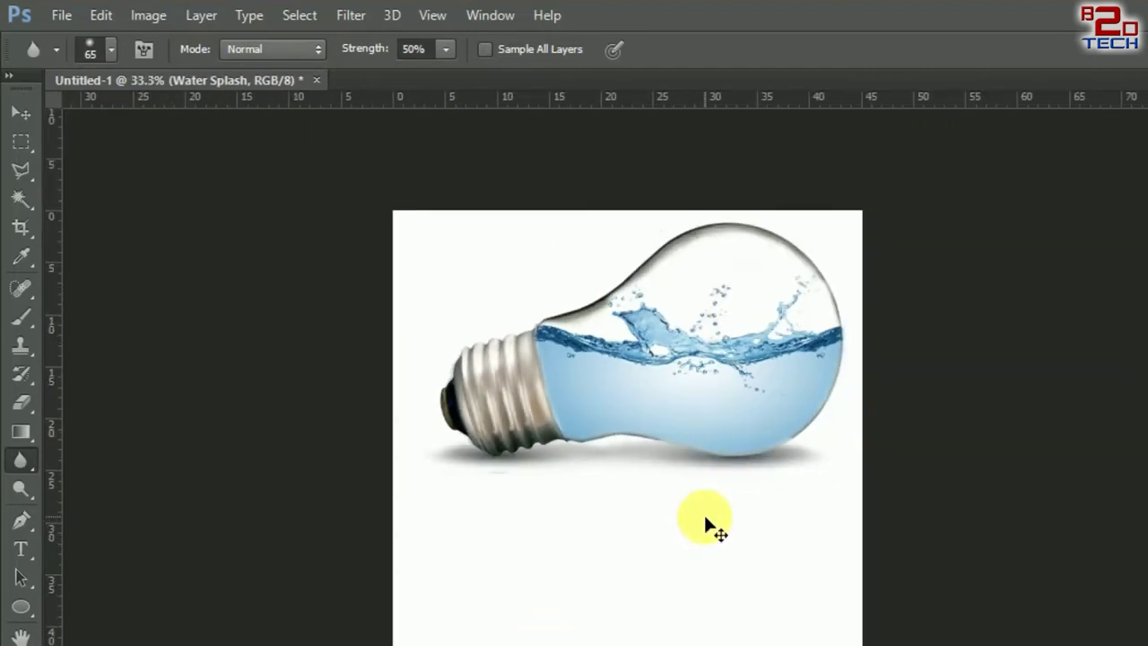
{"action": "key", "text": "ctrl+plus"}
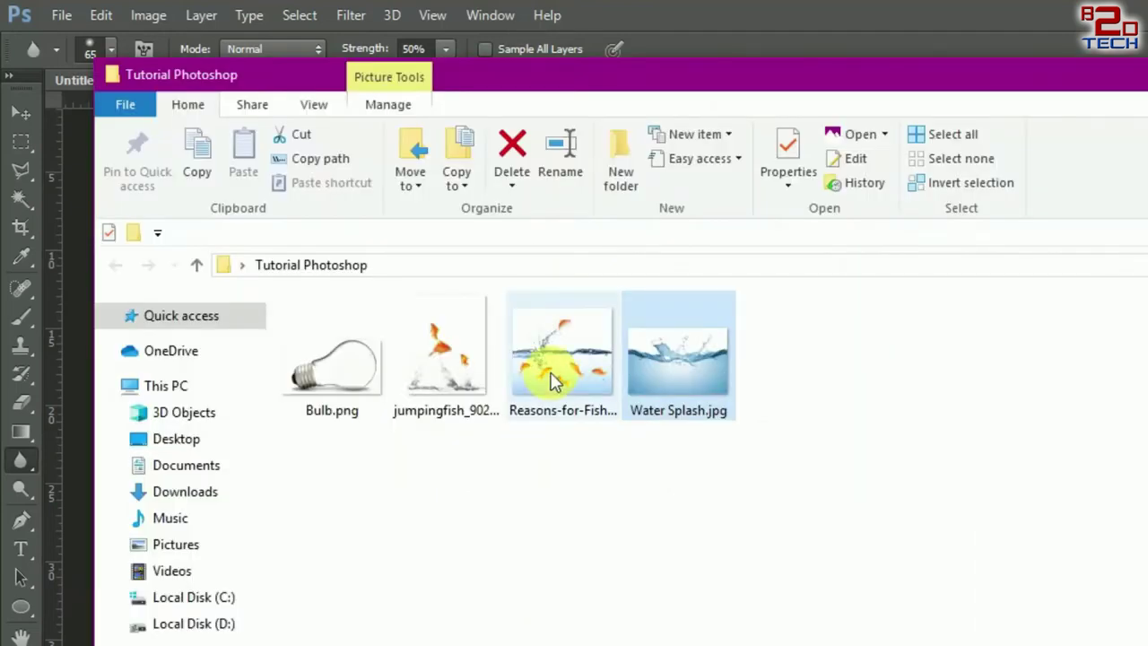
Place the jumping fish image inside the bulb, enlarged and positioned above the water
{"action": "left_click", "coordinate": [554, 346]}
{"action": "left_click", "coordinate": [381, 354]}
{"action": "left_click", "coordinate": [451, 375]}
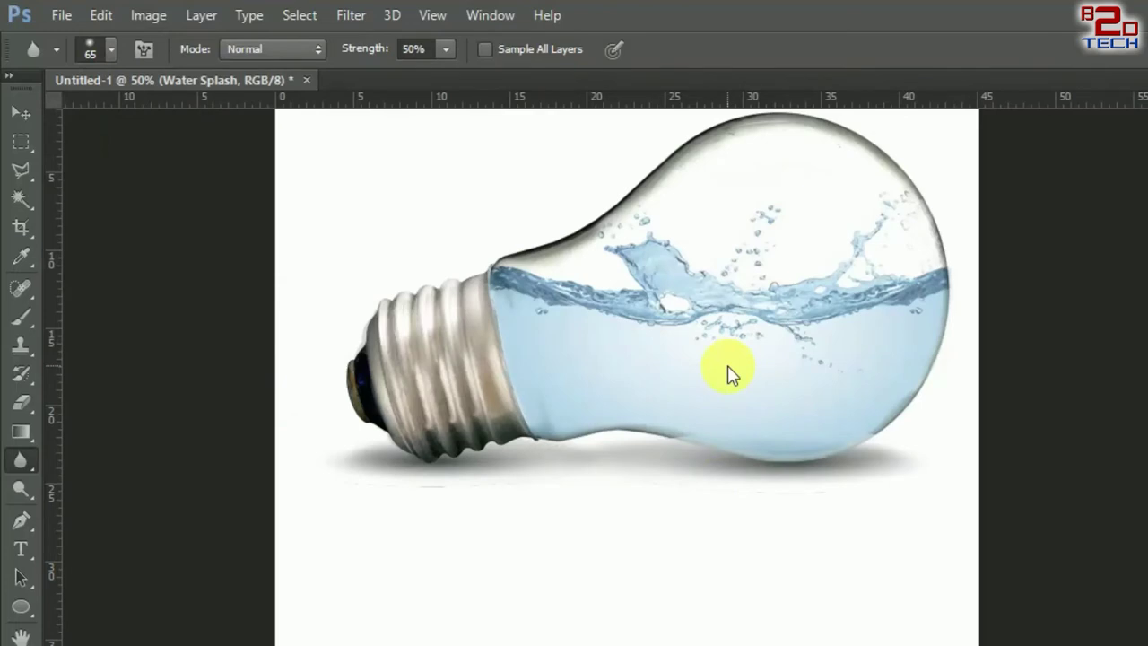
{"action": "left_click_drag", "start_coordinate": [728, 366], "coordinate": [733, 372]}
{"action": "left_click_drag", "start_coordinate": [649, 461], "coordinate": [702, 250]}
{"action": "left_click_drag", "start_coordinate": [740, 292], "coordinate": [839, 464]}
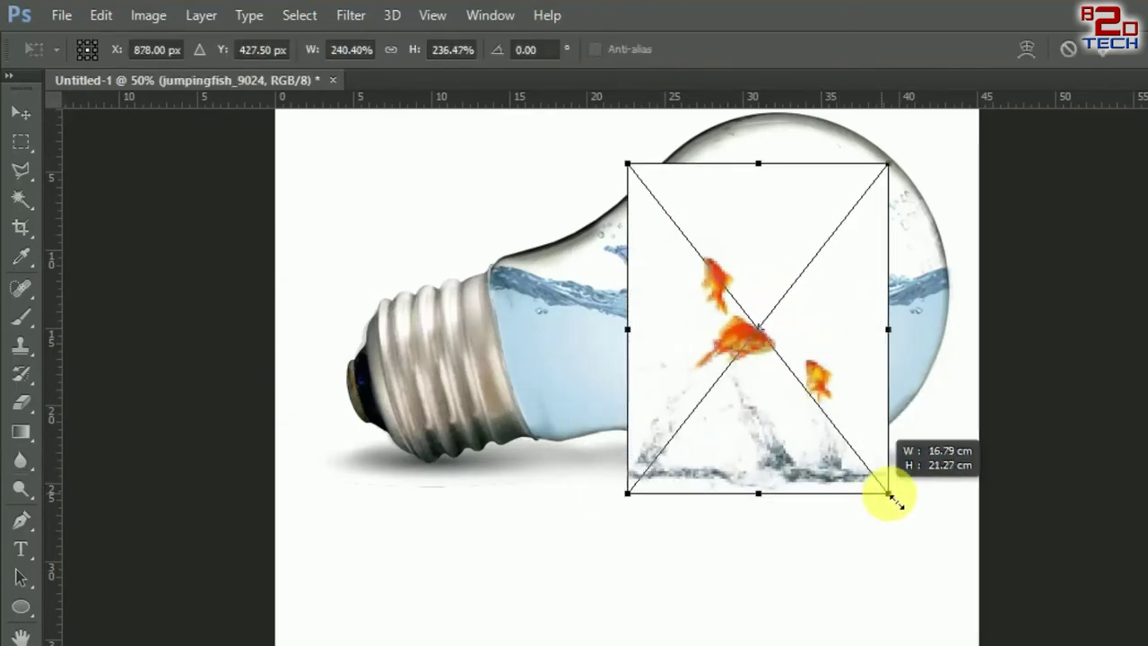
{"action": "left_click_drag", "start_coordinate": [838, 465], "coordinate": [902, 492]}
{"action": "left_click_drag", "start_coordinate": [879, 451], "coordinate": [882, 373]}
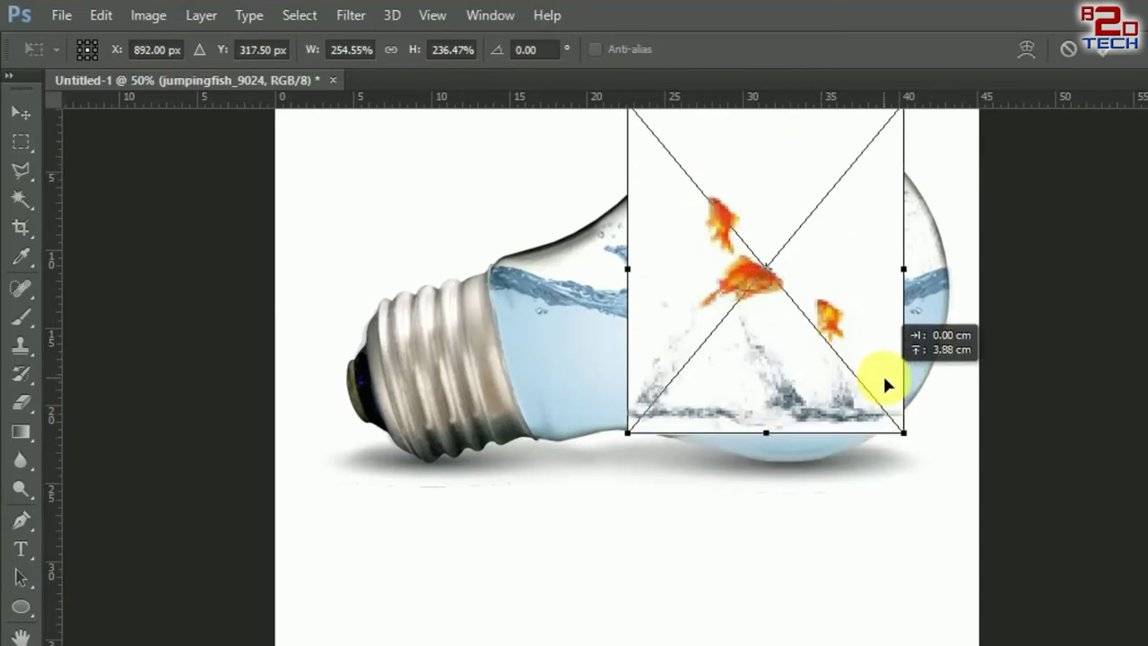
{"action": "key", "text": "Return"}
Rasterize the fish layer and erase the white patch around the goldfish
{"action": "right_click", "coordinate": [939, 11]}
{"action": "left_click", "coordinate": [1023, 218]}
{"action": "left_click_drag", "start_coordinate": [822, 288], "coordinate": [773, 414]}
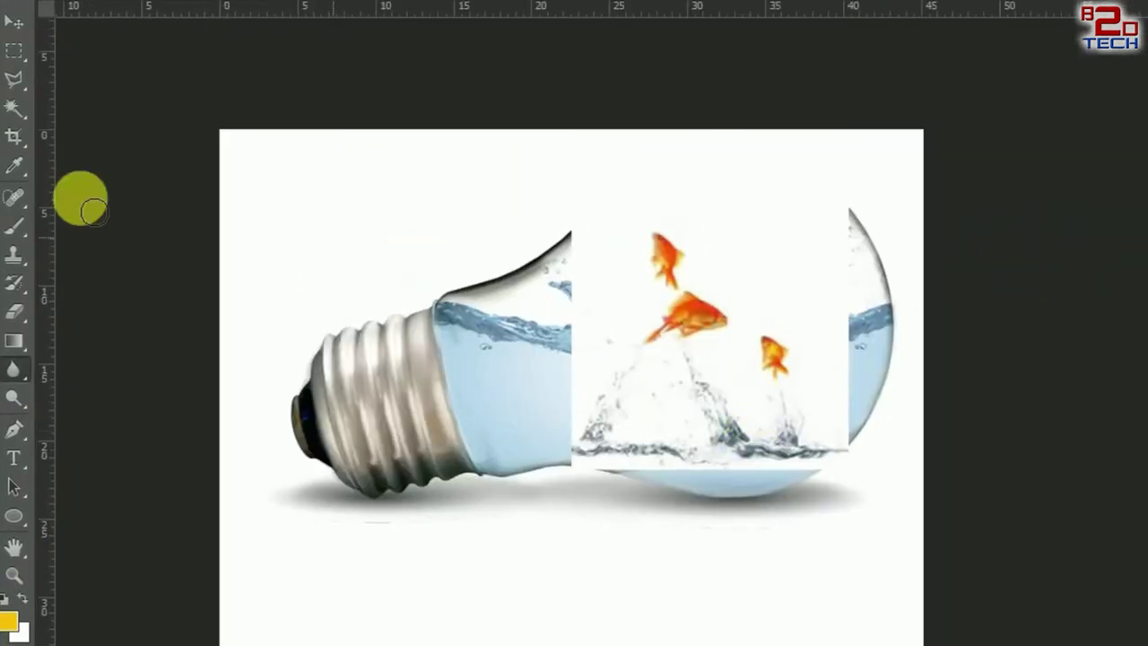
{"action": "mouse_move", "coordinate": [681, 269]}
{"action": "left_mouse_down"}
{"action": "mouse_move", "coordinate": [915, 248]}
{"action": "mouse_move", "coordinate": [735, 197]}
{"action": "mouse_move", "coordinate": [651, 191]}
{"action": "mouse_move", "coordinate": [607, 339]}
{"action": "mouse_move", "coordinate": [622, 415]}
{"action": "mouse_move", "coordinate": [909, 486]}
{"action": "mouse_move", "coordinate": [925, 451]}
{"action": "mouse_move", "coordinate": [768, 256]}
{"action": "left_mouse_up"}
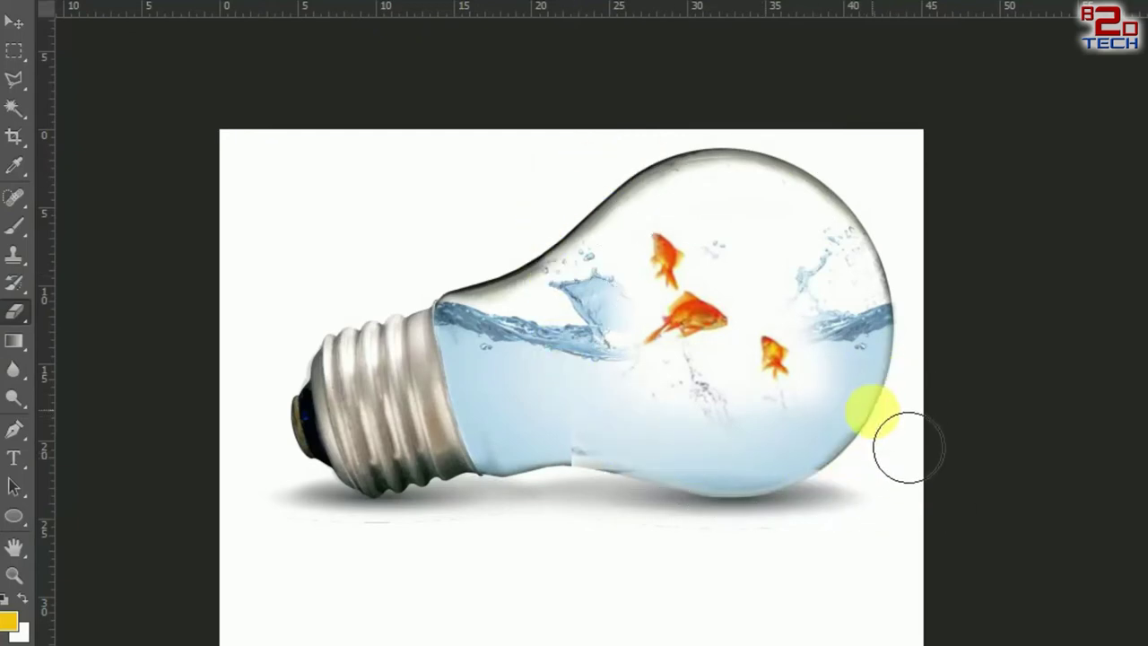
{"action": "left_click", "coordinate": [13, 107]}
Rotate the jumpingfish layer about -18°, move it up-right and flip it horizontally
{"action": "left_click", "coordinate": [766, 285]}
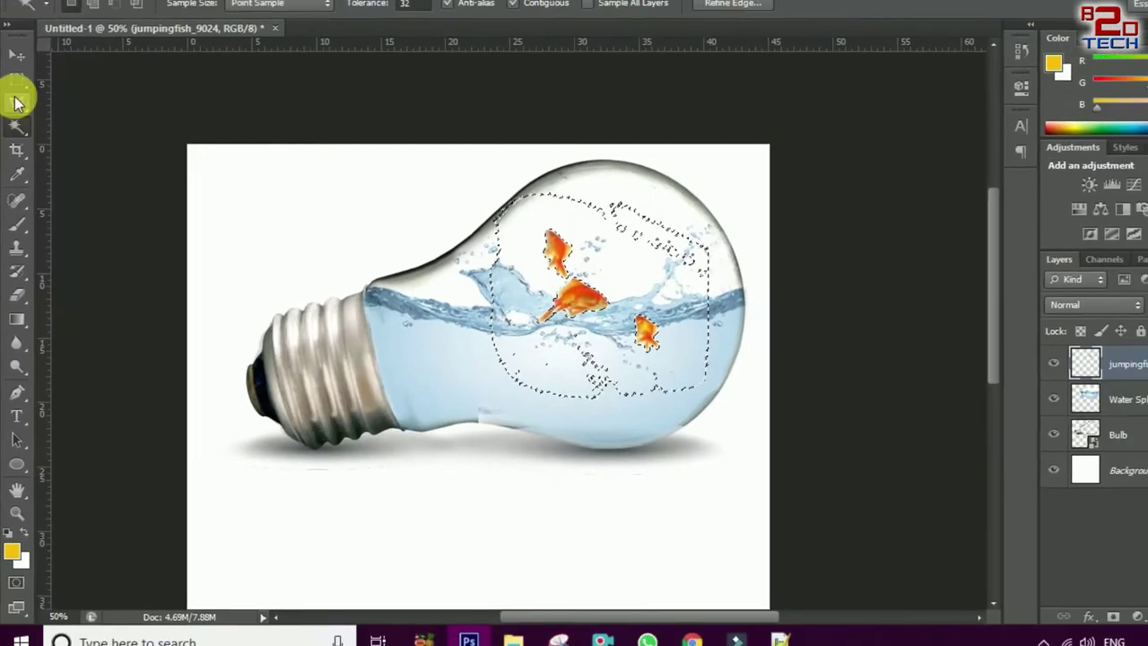
{"action": "left_click", "coordinate": [16, 79]}
{"action": "left_click", "coordinate": [659, 168]}
{"action": "key", "text": "ctrl+t"}
{"action": "left_click_drag", "start_coordinate": [738, 438], "coordinate": [768, 389]}
{"action": "left_click_drag", "start_coordinate": [679, 368], "coordinate": [689, 345]}
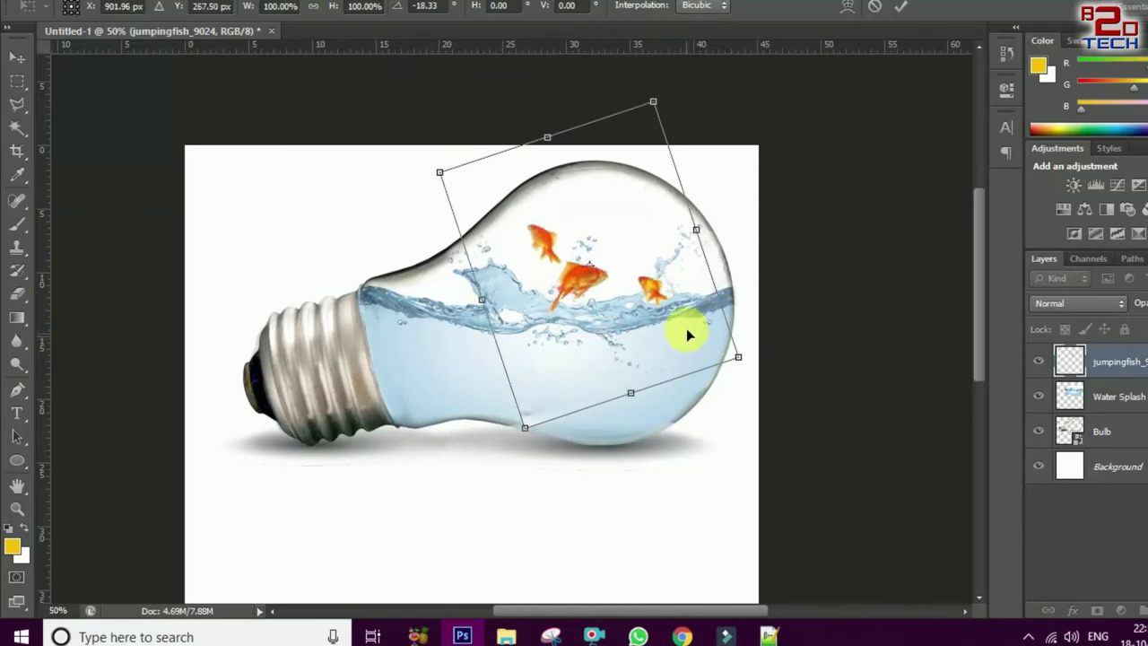
{"action": "right_click", "coordinate": [717, 334]}
{"action": "left_click", "coordinate": [758, 294]}
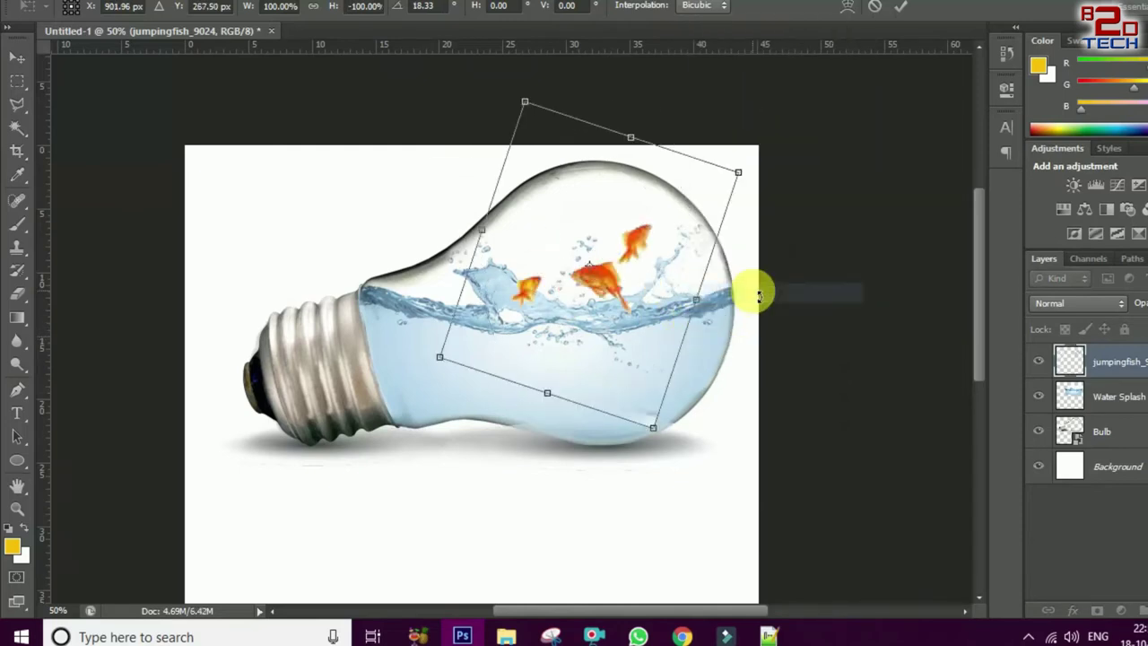
Refine the fish layer's position and tilt it to about -36°, then apply the transform
{"action": "right_click", "coordinate": [645, 315]}
{"action": "left_click", "coordinate": [686, 583]}
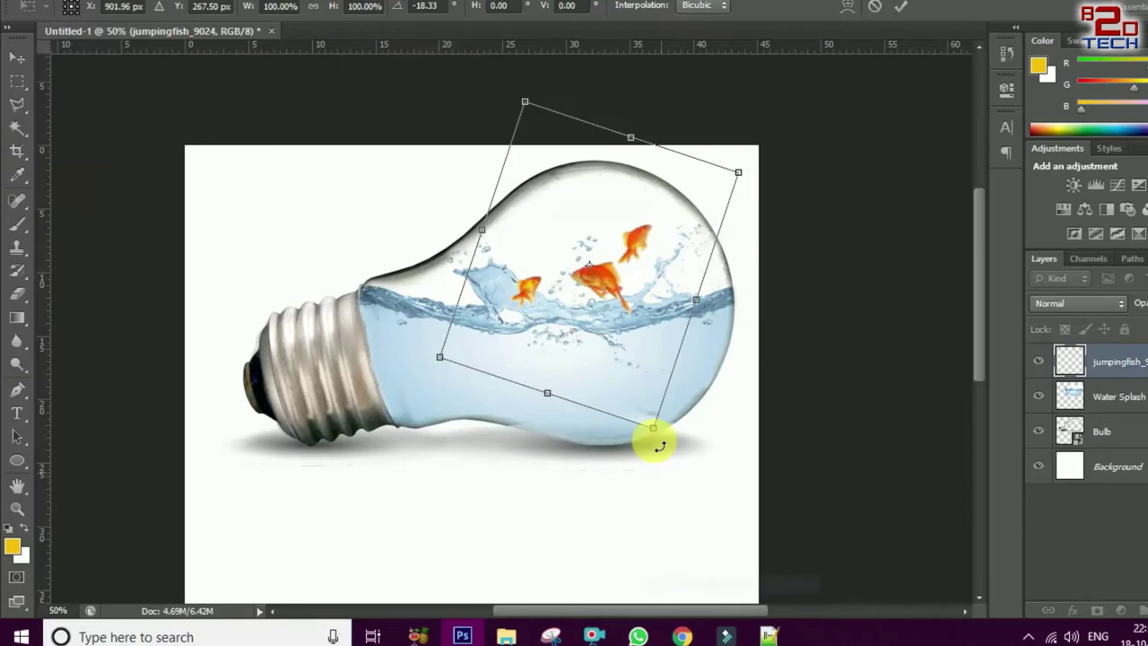
{"action": "left_click_drag", "start_coordinate": [651, 353], "coordinate": [653, 333]}
{"action": "left_click_drag", "start_coordinate": [768, 366], "coordinate": [747, 389]}
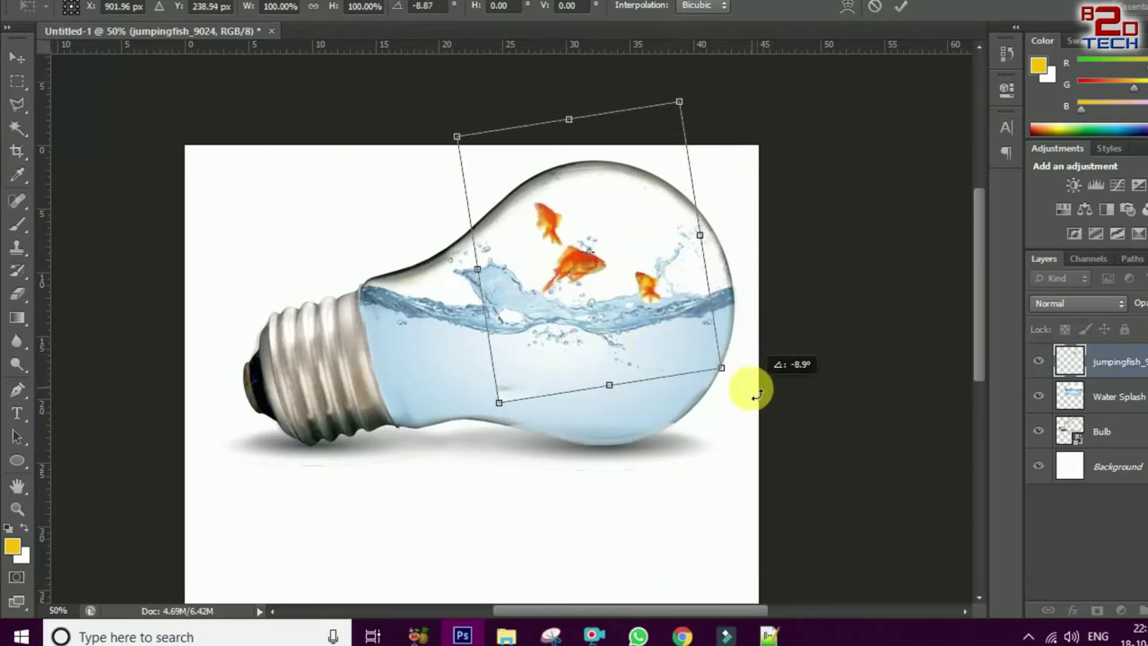
{"action": "left_click_drag", "start_coordinate": [698, 353], "coordinate": [700, 356]}
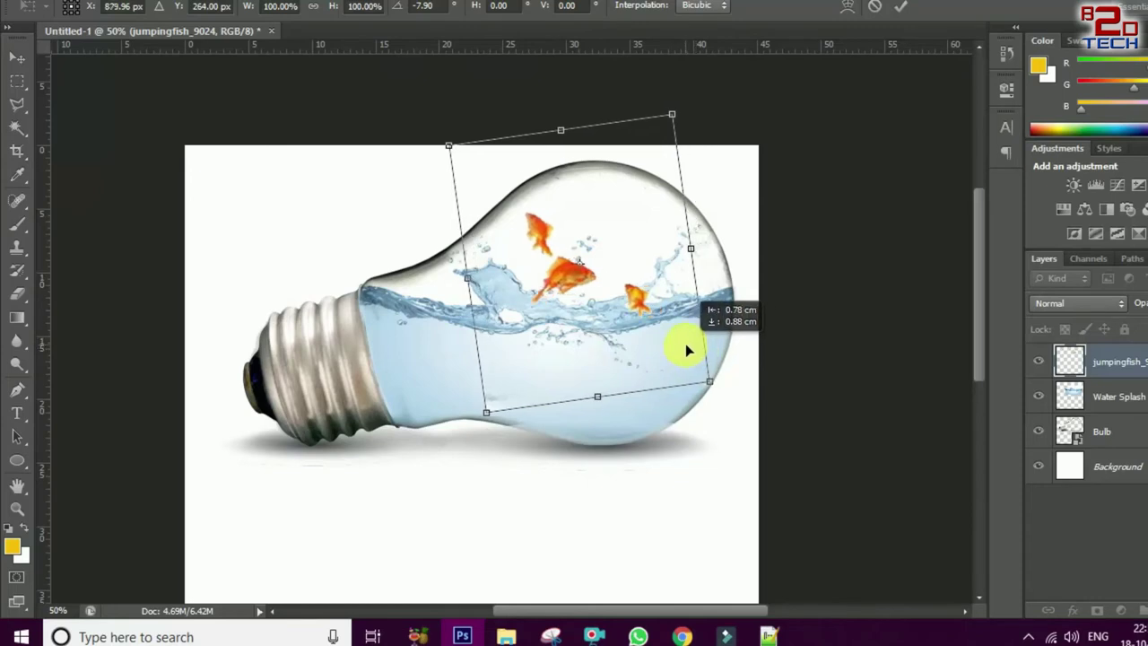
{"action": "left_click_drag", "start_coordinate": [700, 356], "coordinate": [697, 345]}
{"action": "left_click_drag", "start_coordinate": [762, 387], "coordinate": [776, 308]}
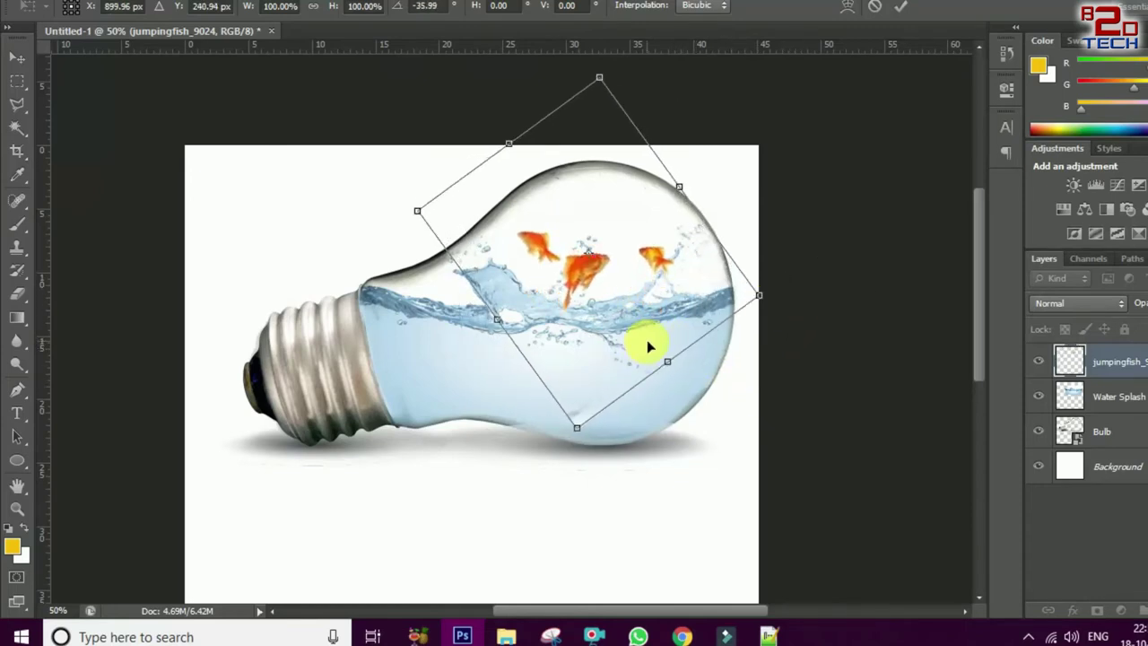
{"action": "left_click_drag", "start_coordinate": [643, 342], "coordinate": [640, 340]}
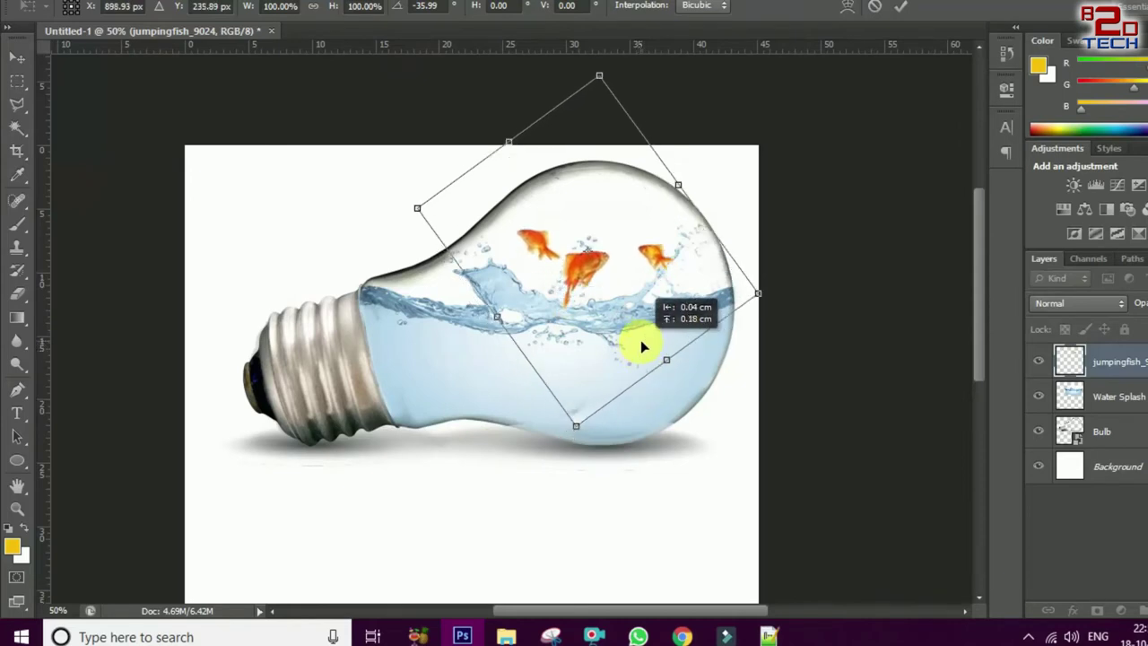
{"action": "key", "text": "Return"}
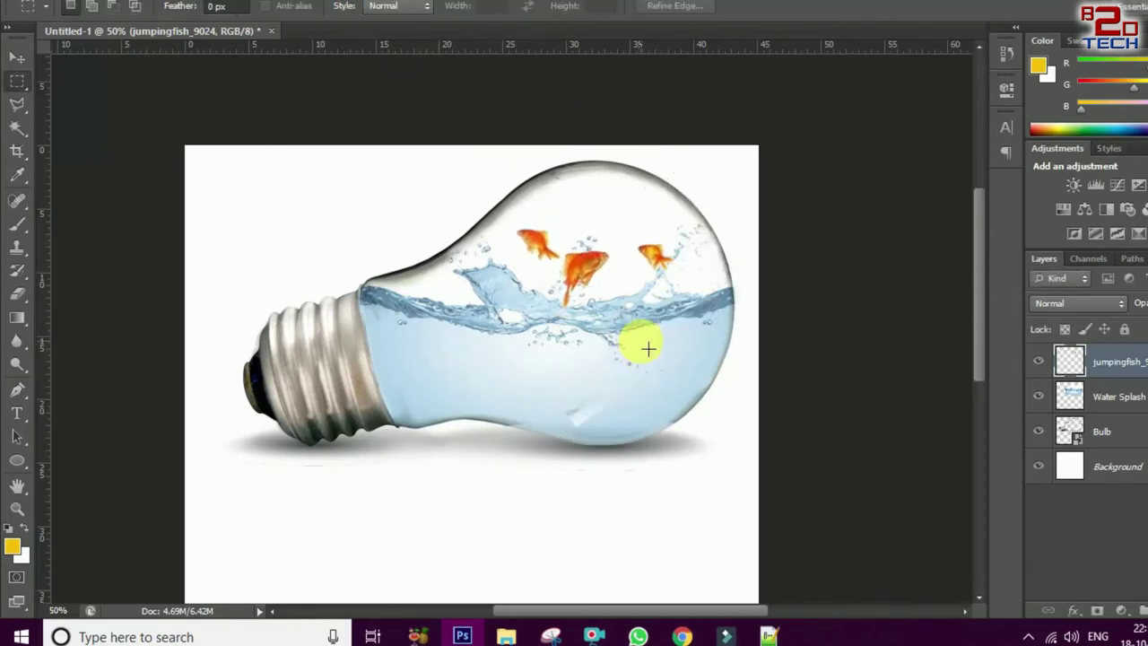
Erase stray edges on the Water Splash and jumpingfish layers with the Eraser
{"action": "left_click", "coordinate": [17, 293]}
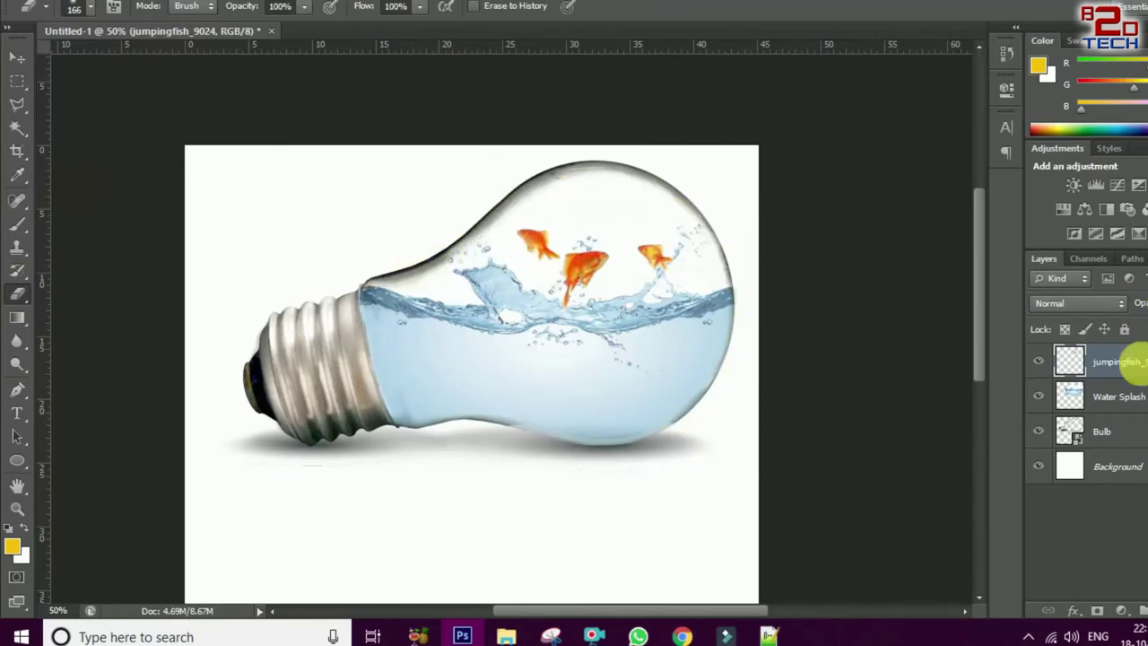
{"action": "left_click", "coordinate": [1117, 399]}
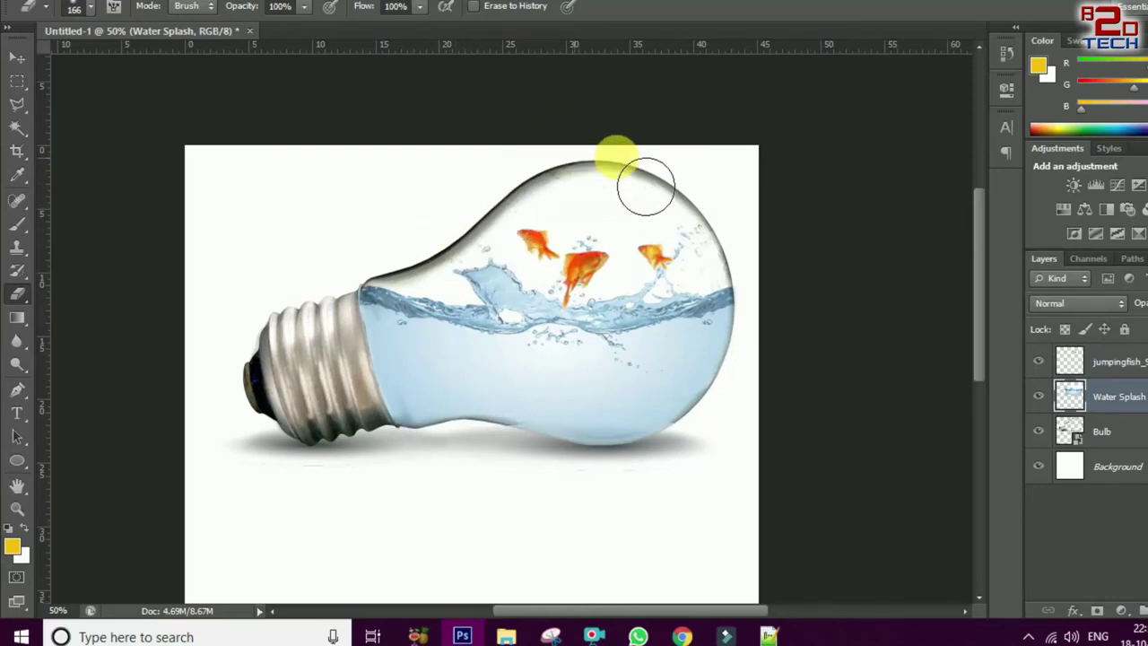
{"action": "left_click", "coordinate": [1095, 364]}
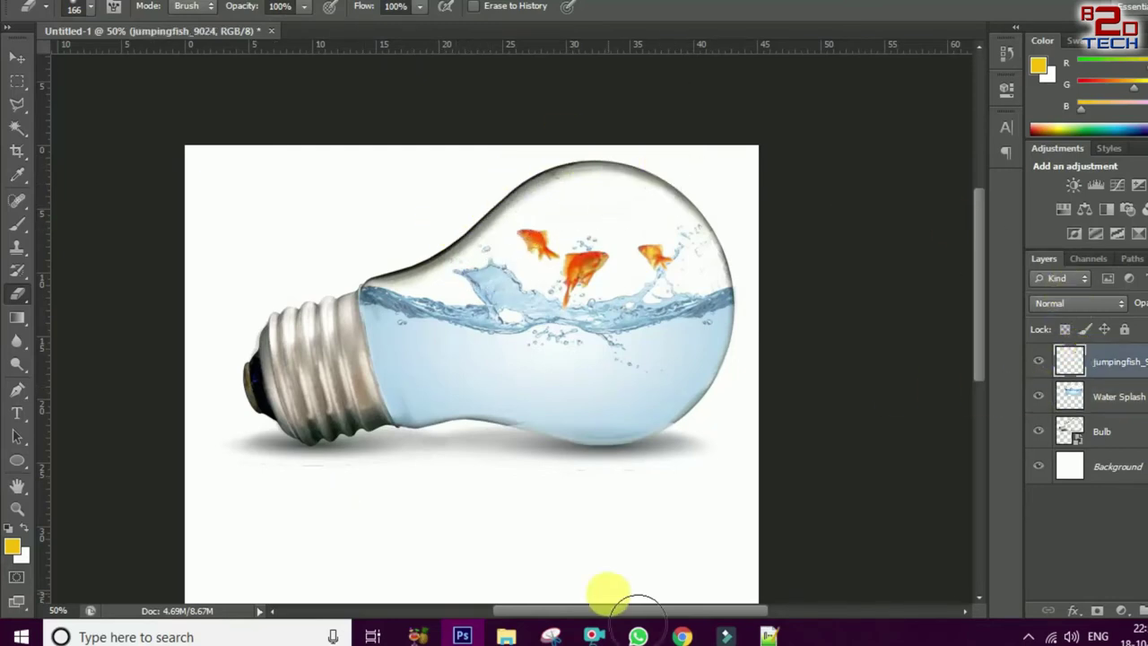
{"action": "left_click", "coordinate": [506, 635]}
Place the Reasons-for-Fish-Jumping-Out-of-Tank image in the bulb and cut away everything but the swimming fish
{"action": "left_click_drag", "start_coordinate": [456, 261], "coordinate": [468, 600]}
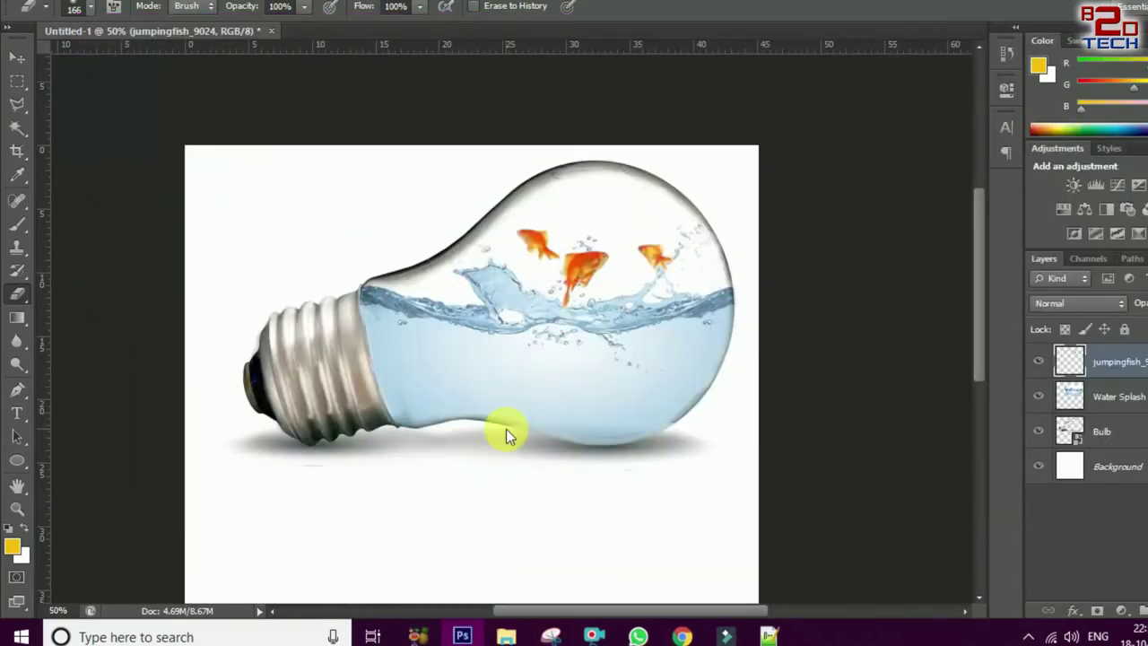
{"action": "left_click_drag", "start_coordinate": [468, 600], "coordinate": [505, 429]}
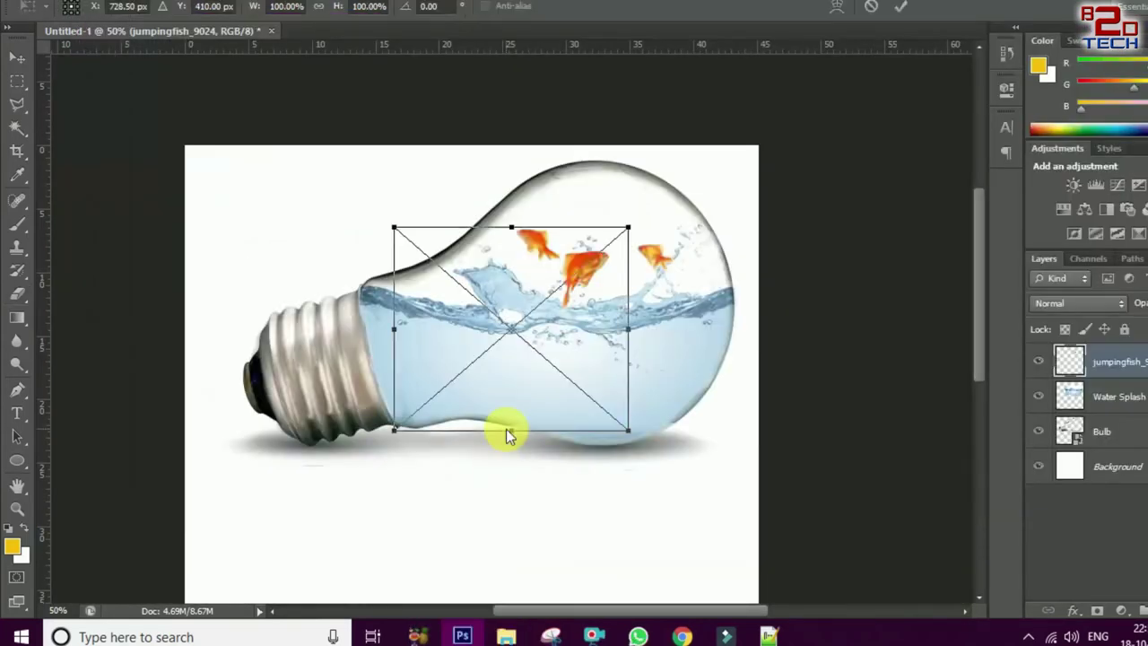
{"action": "key", "text": "Return"}
{"action": "left_click", "coordinate": [16, 104]}
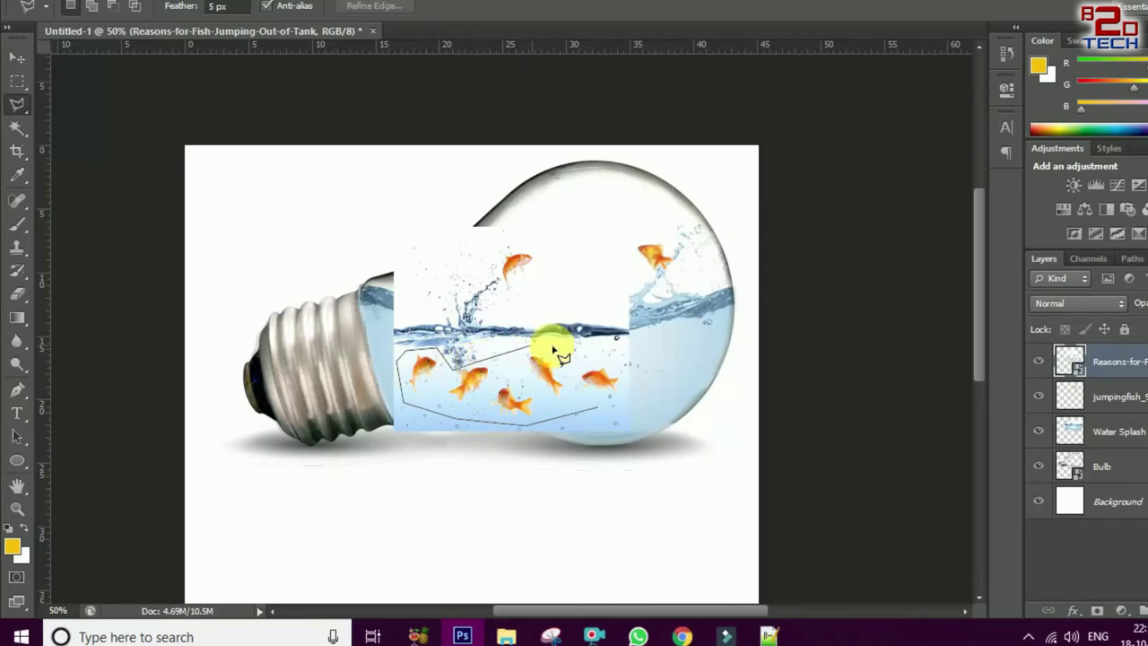
{"action": "left_click", "coordinate": [599, 412]}
{"action": "key", "text": "ctrl+shift+i"}
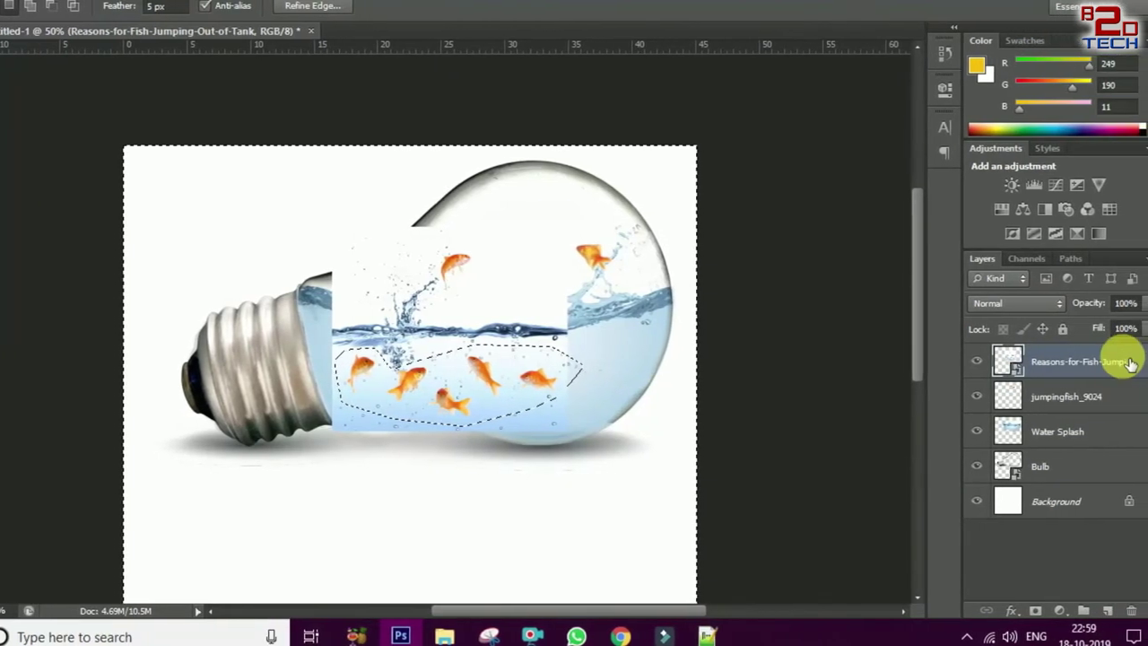
{"action": "right_click", "coordinate": [1131, 363]}
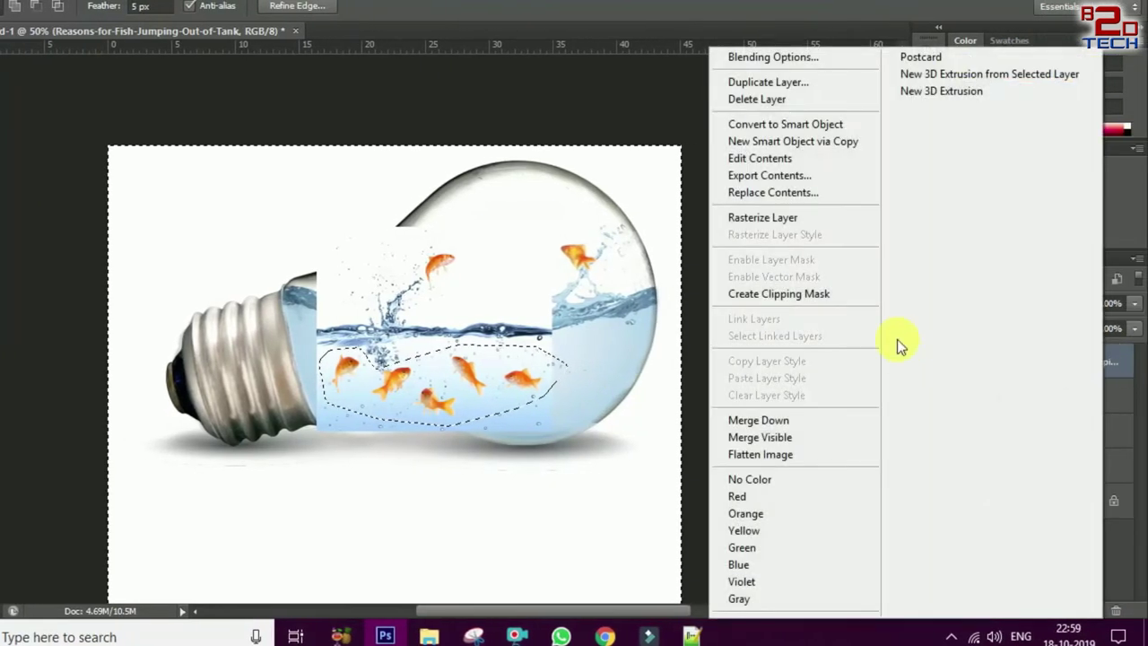
{"action": "left_click", "coordinate": [827, 225]}
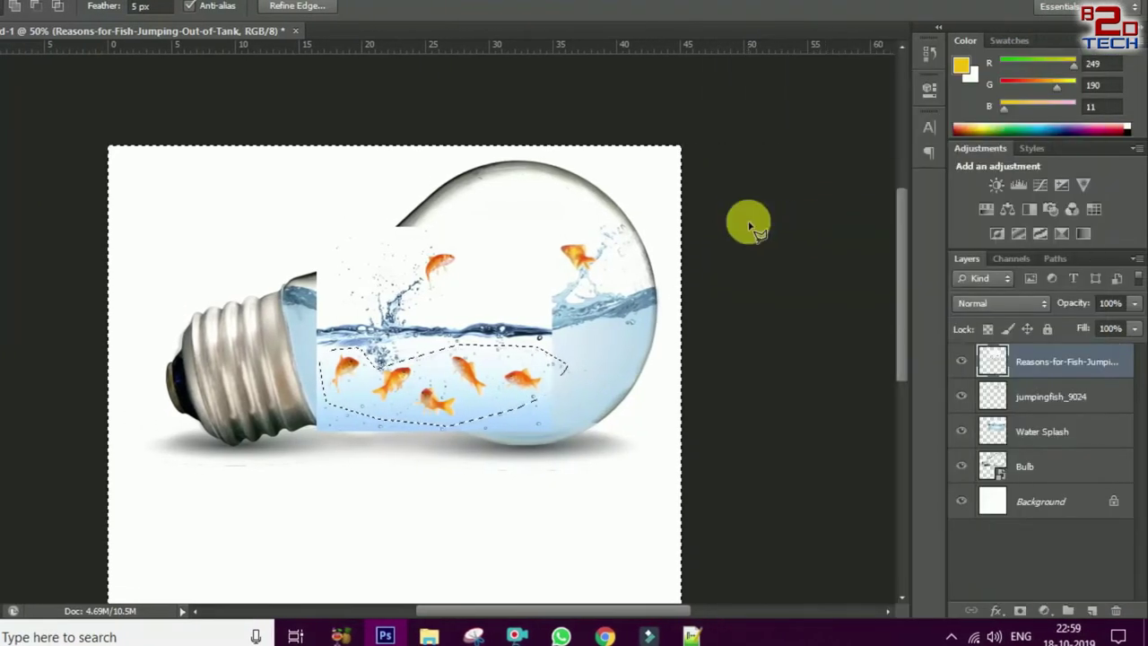
{"action": "key", "text": "Delete"}
{"action": "key", "text": "ctrl+d"}
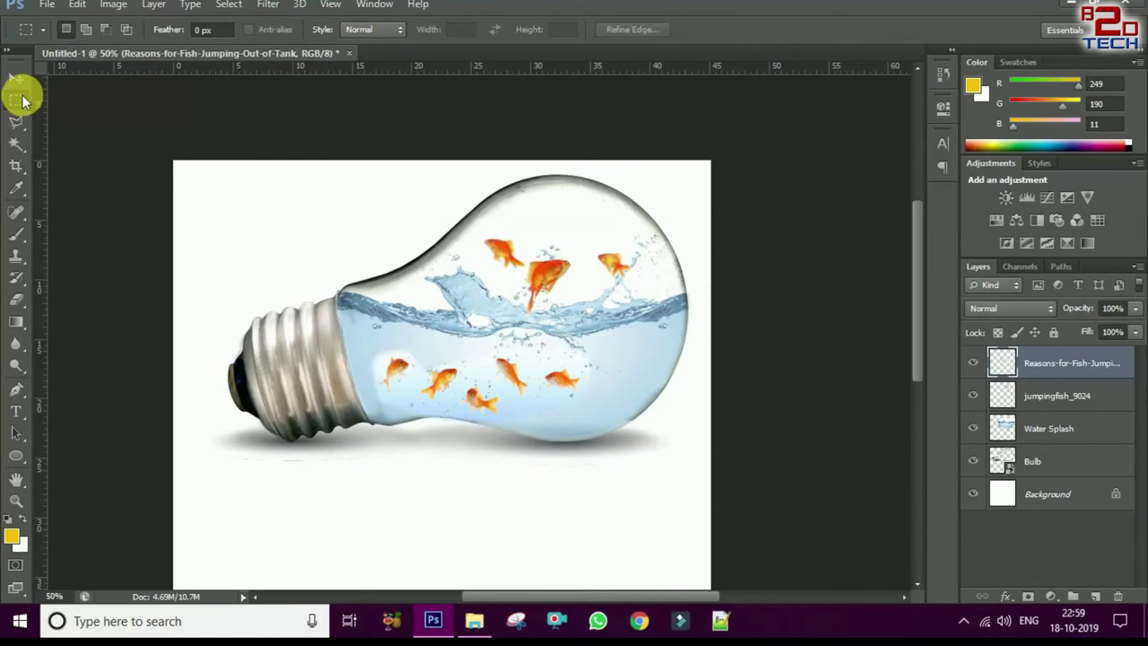
Move the fish group right, set its blend mode to Darken, and enlarge it slightly
{"action": "left_click", "coordinate": [16, 78]}
{"action": "left_click_drag", "start_coordinate": [516, 383], "coordinate": [553, 384]}
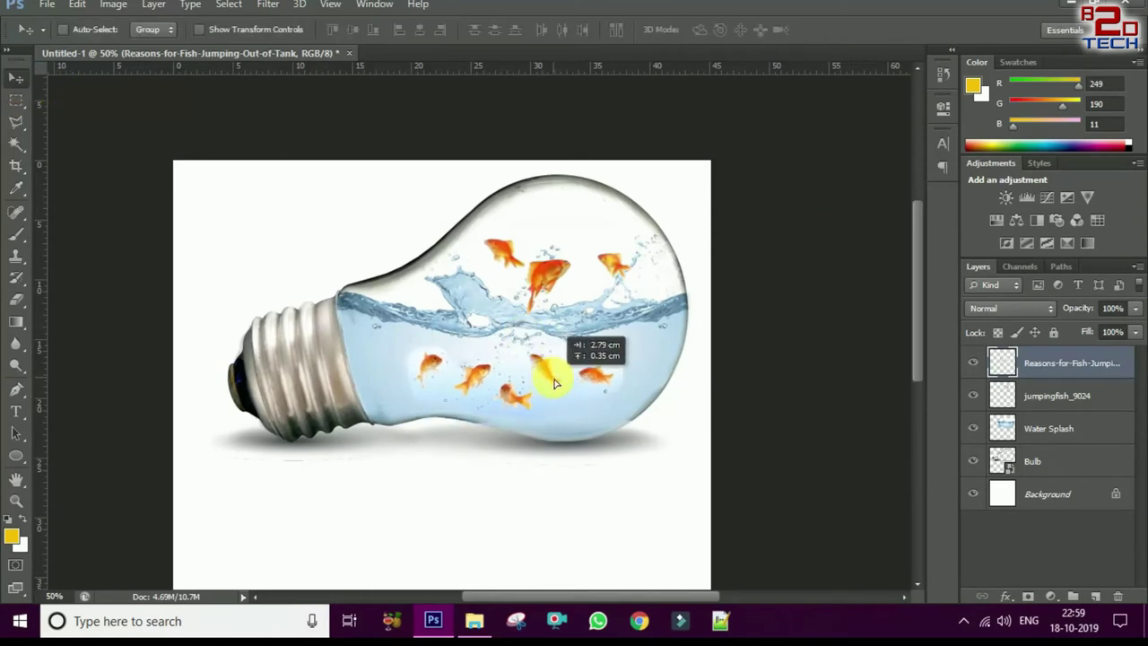
{"action": "left_click", "coordinate": [1010, 306]}
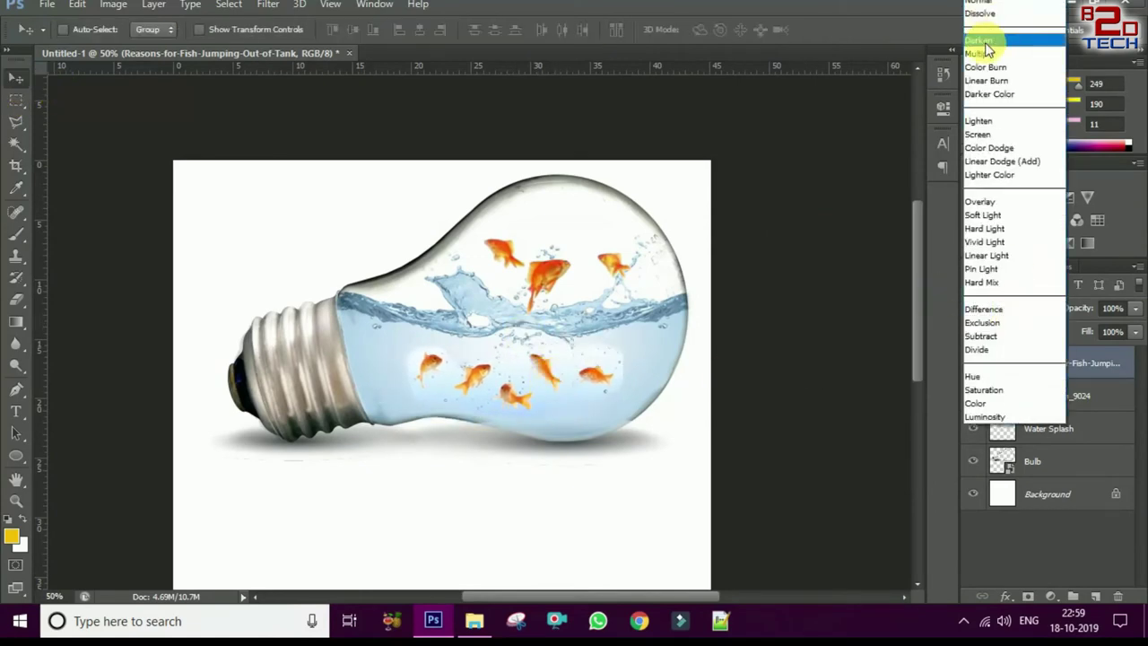
{"action": "left_click", "coordinate": [988, 42]}
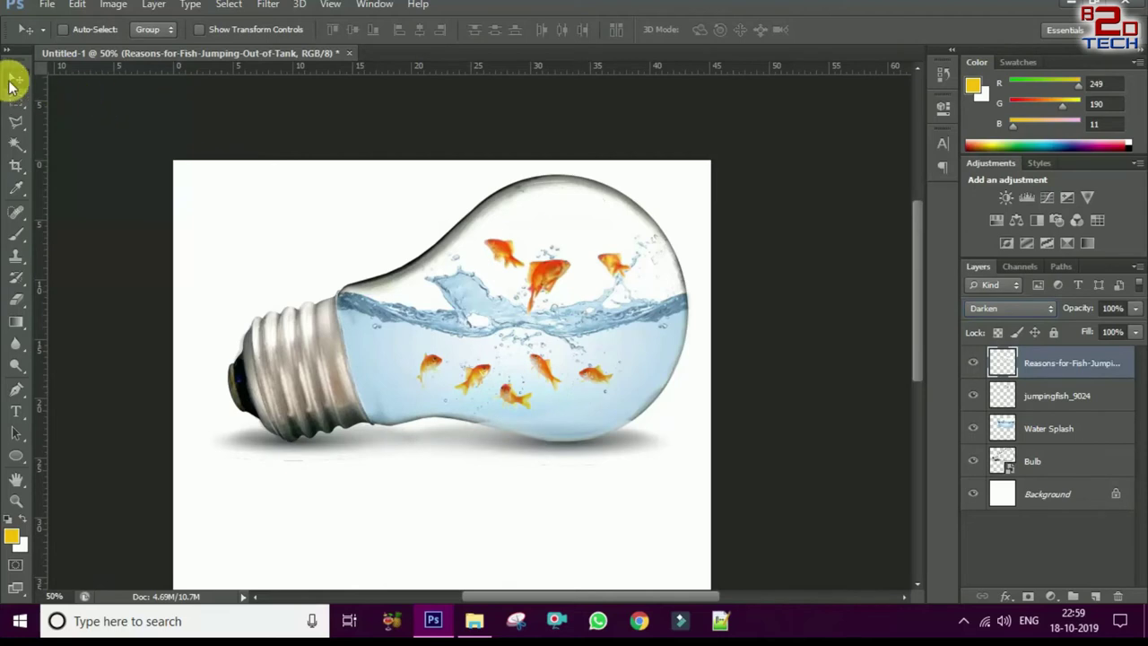
{"action": "key", "text": "ctrl+t"}
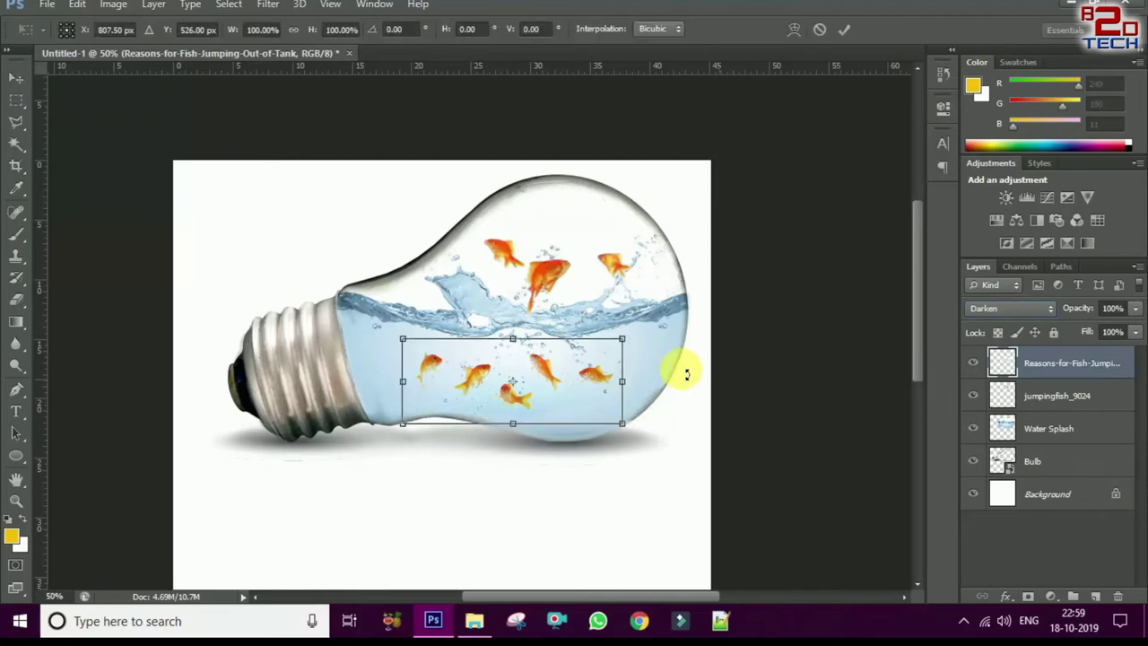
{"action": "left_click_drag", "start_coordinate": [633, 345], "coordinate": [661, 333]}
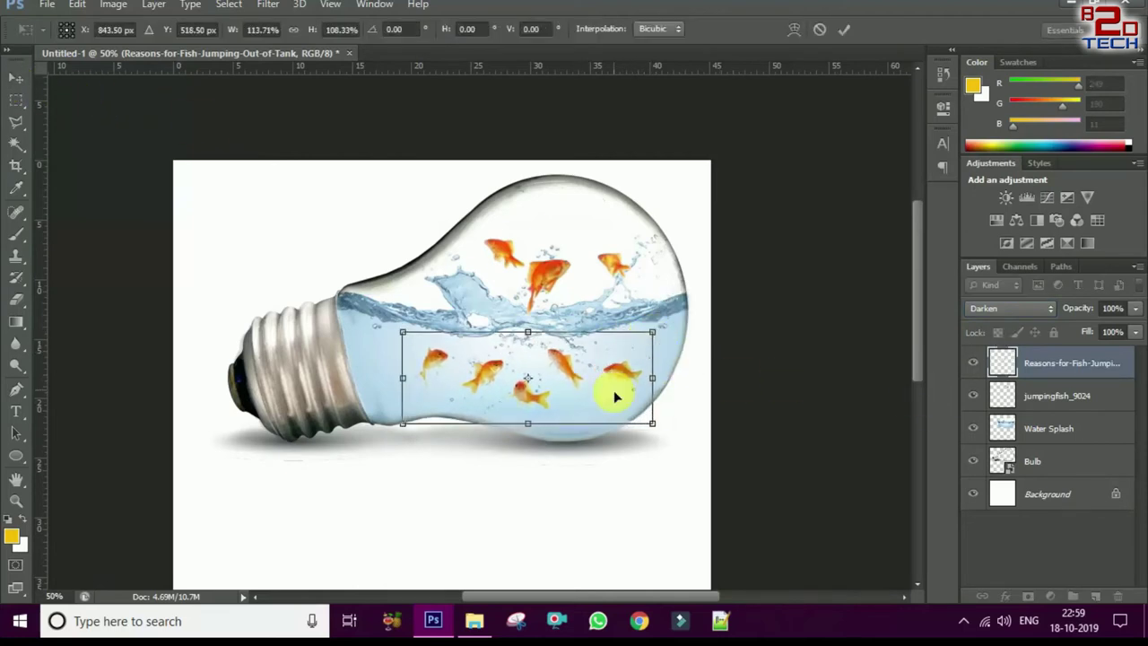
{"action": "left_click_drag", "start_coordinate": [603, 398], "coordinate": [608, 397]}
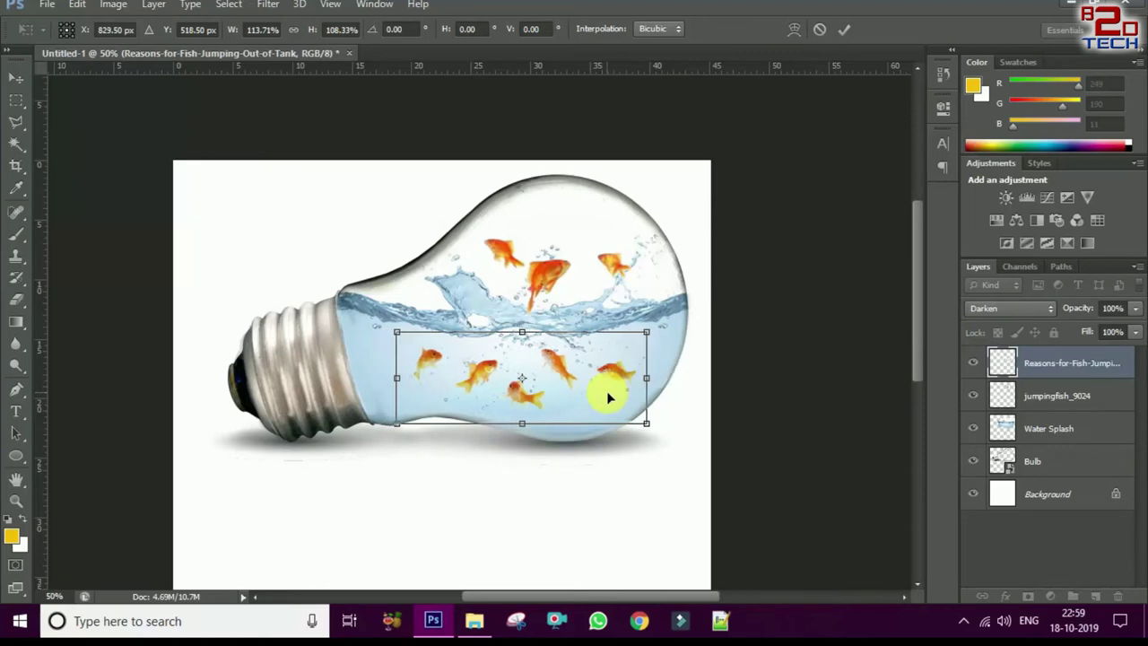
{"action": "key", "text": "Return"}
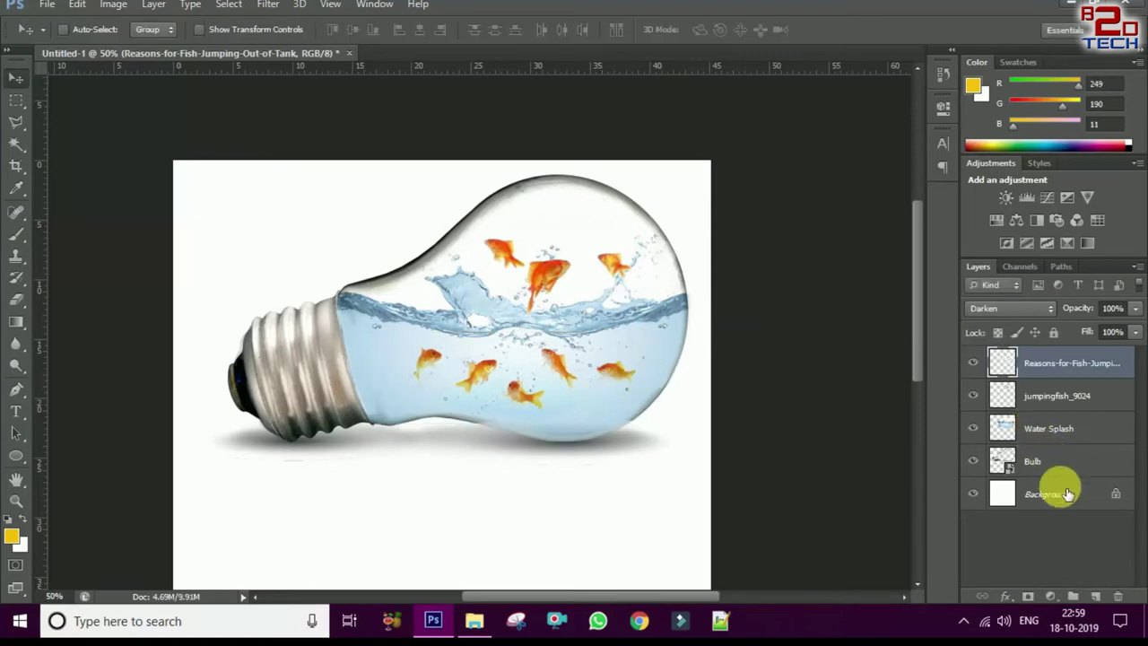
{"action": "left_click", "coordinate": [1068, 508]}
Flatten all layers into a single Background layer
{"action": "right_click", "coordinate": [1071, 504]}
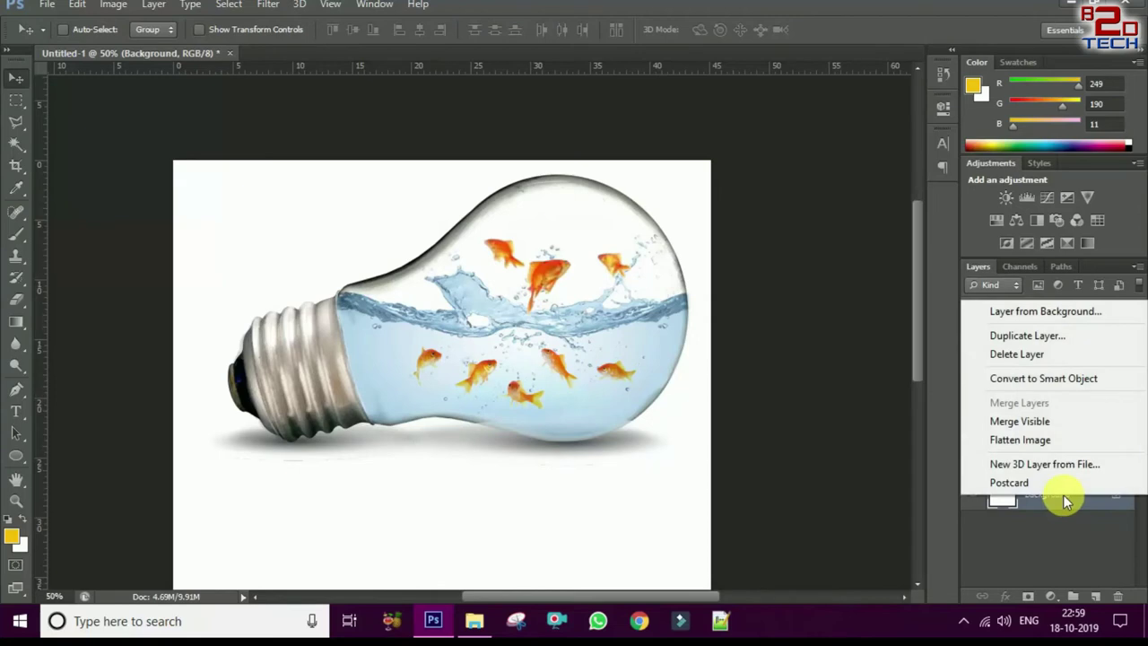
{"action": "left_click", "coordinate": [1044, 438]}
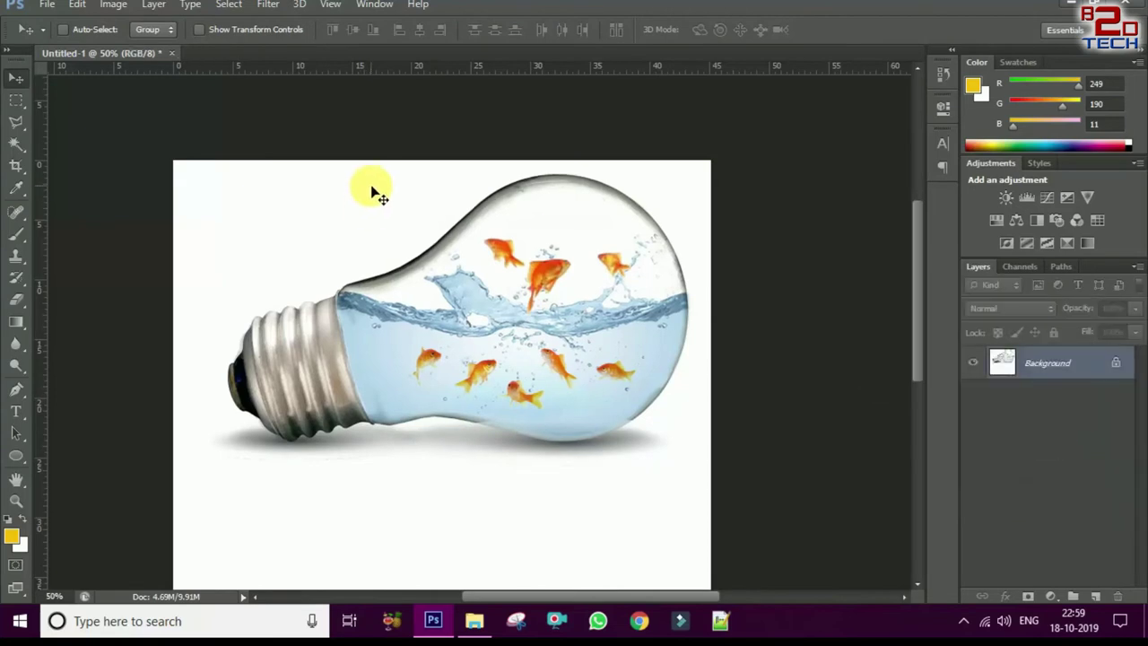
{"action": "key", "text": "ctrl+minus"}
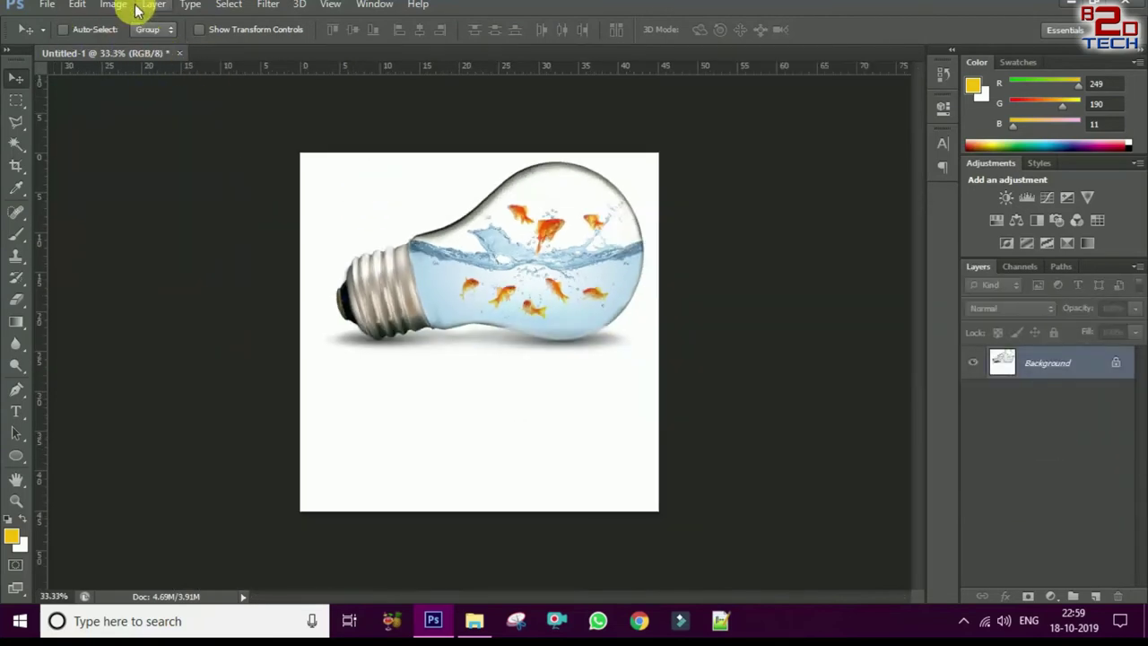
Raise the image contrast to 62 with Brightness/Contrast
{"action": "left_click", "coordinate": [125, 6]}
{"action": "left_click", "coordinate": [397, 47]}
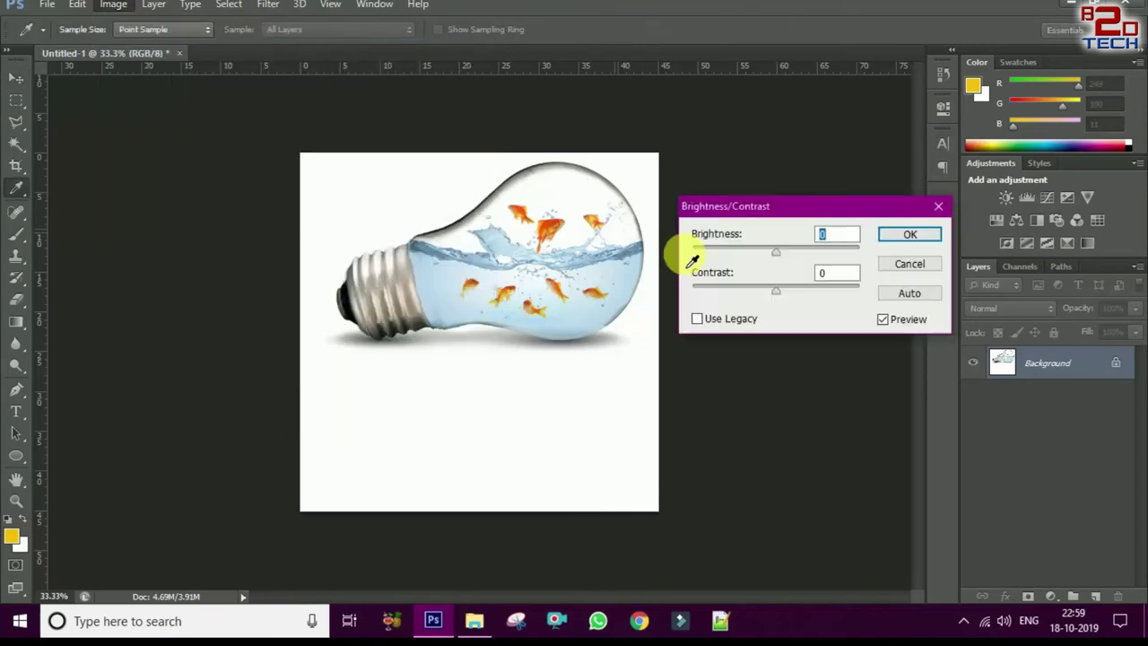
{"action": "left_click_drag", "start_coordinate": [783, 295], "coordinate": [819, 295]}
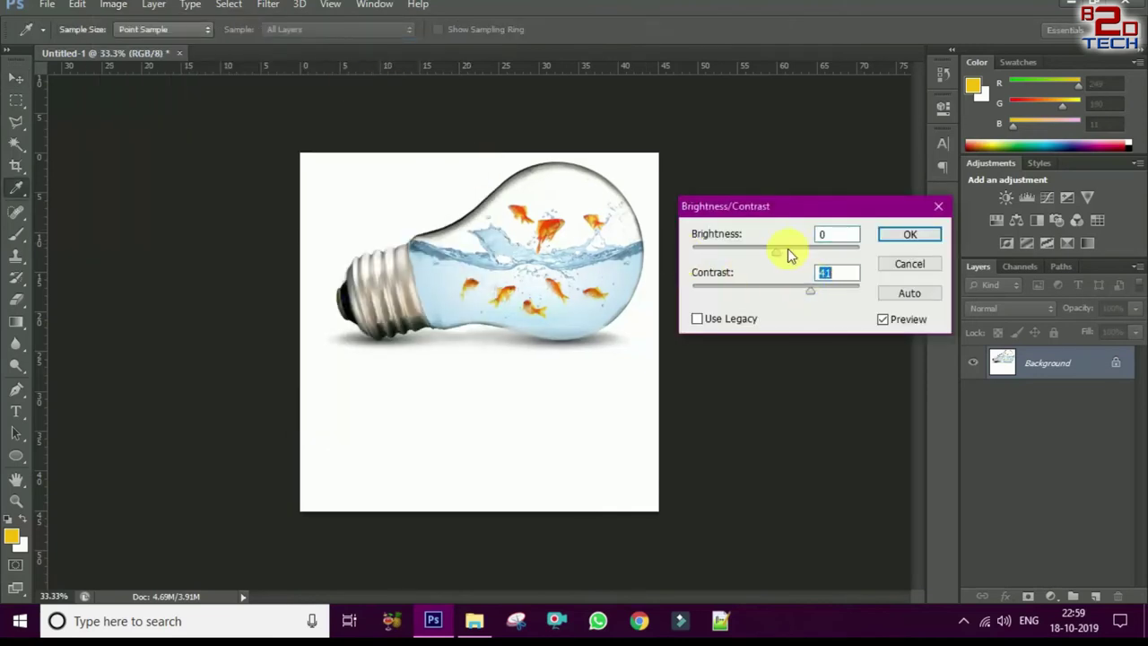
{"action": "left_click_drag", "start_coordinate": [767, 255], "coordinate": [765, 255]}
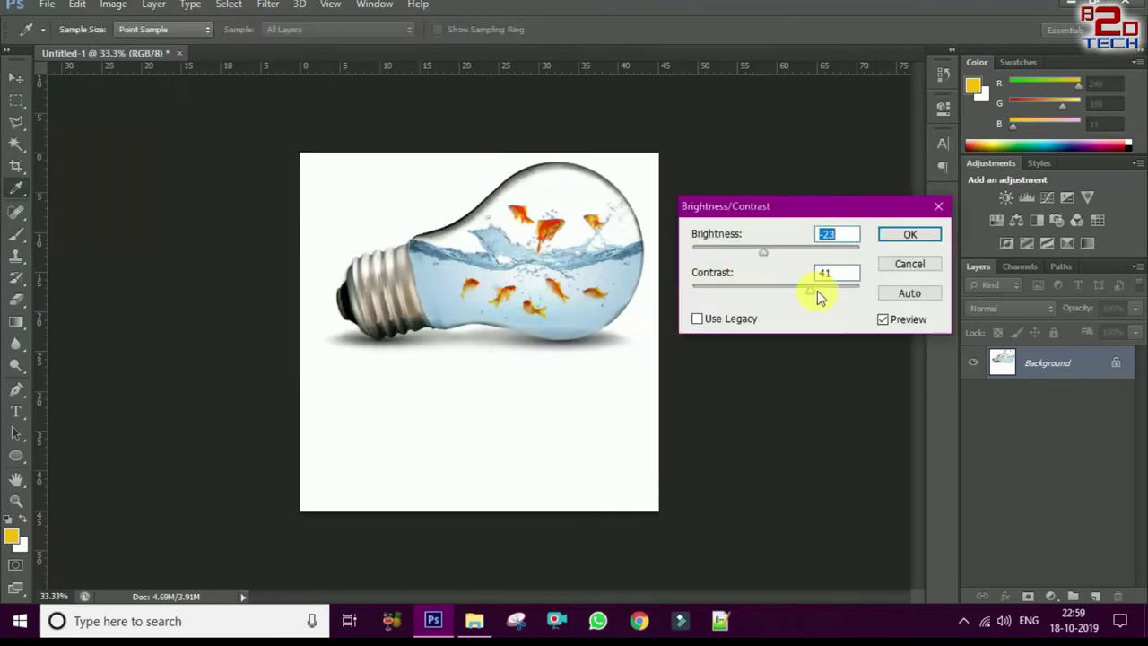
{"action": "left_click", "coordinate": [903, 237]}
{"action": "left_click", "coordinate": [114, 5]}
{"action": "left_click", "coordinate": [380, 48]}
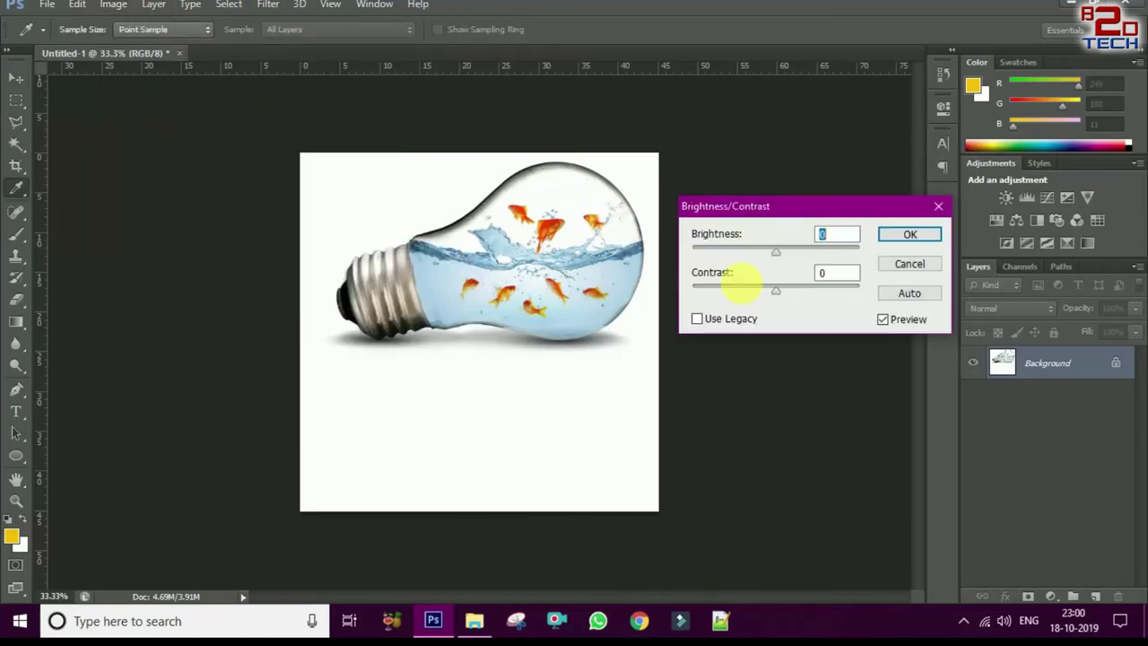
{"action": "left_click_drag", "start_coordinate": [780, 294], "coordinate": [830, 296]}
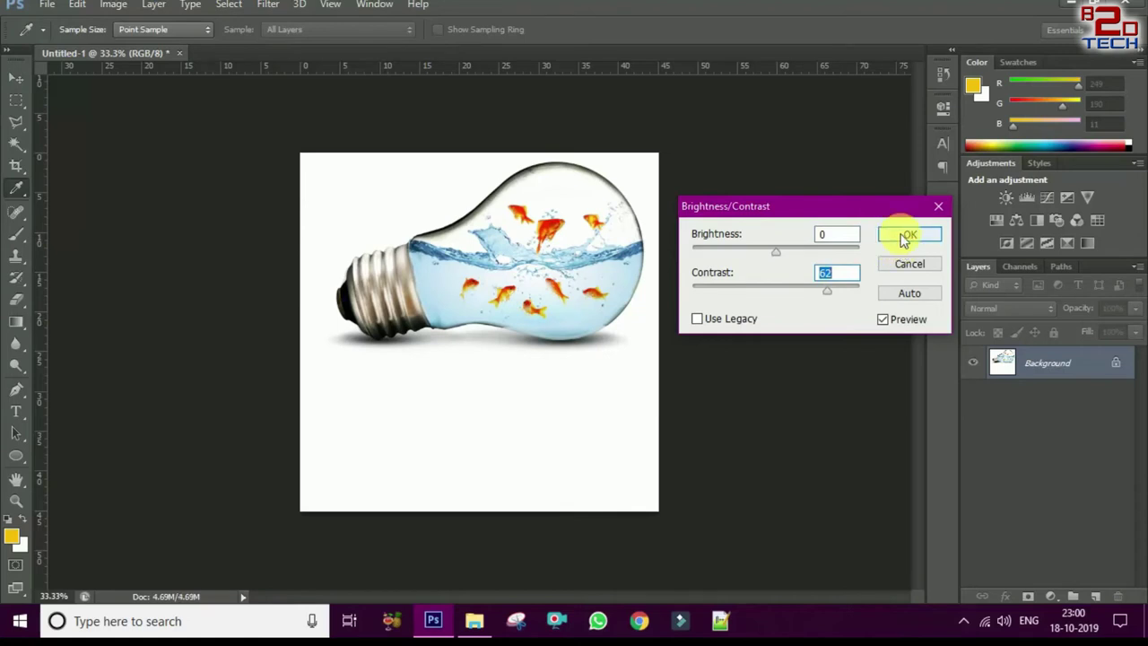
{"action": "left_click", "coordinate": [903, 237]}
{"action": "left_click", "coordinate": [17, 102]}
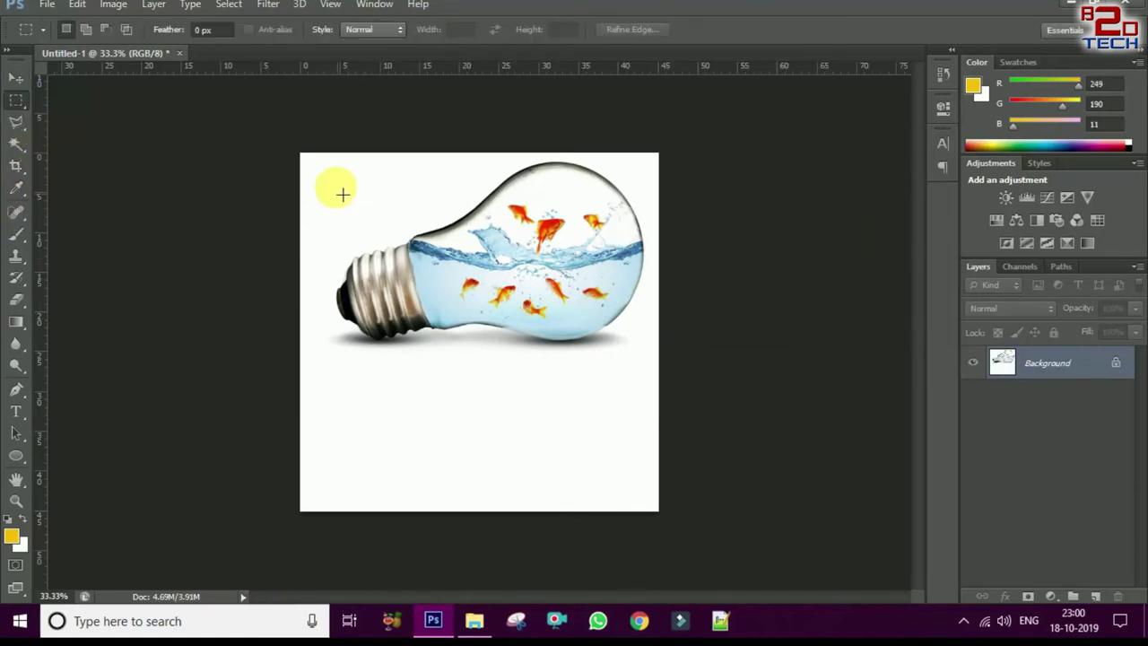
At 50% zoom, copy the canvas's upper half with the bulb onto a new Layer 1
{"action": "left_click_drag", "start_coordinate": [289, 160], "coordinate": [709, 347]}
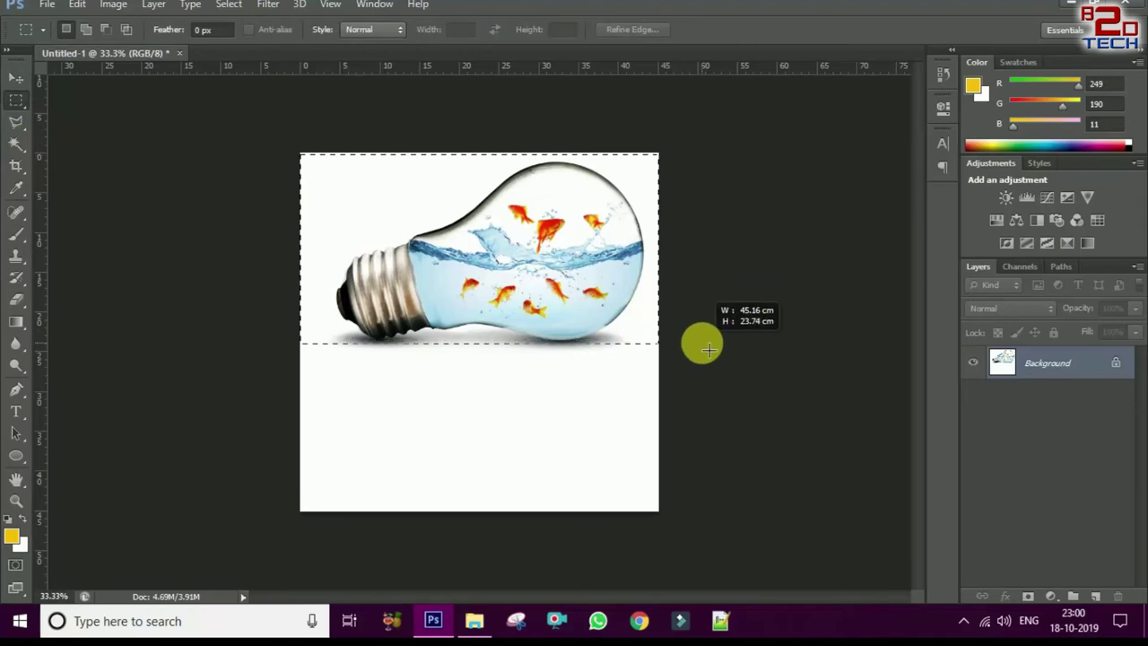
{"action": "key", "text": "ctrl+plus"}
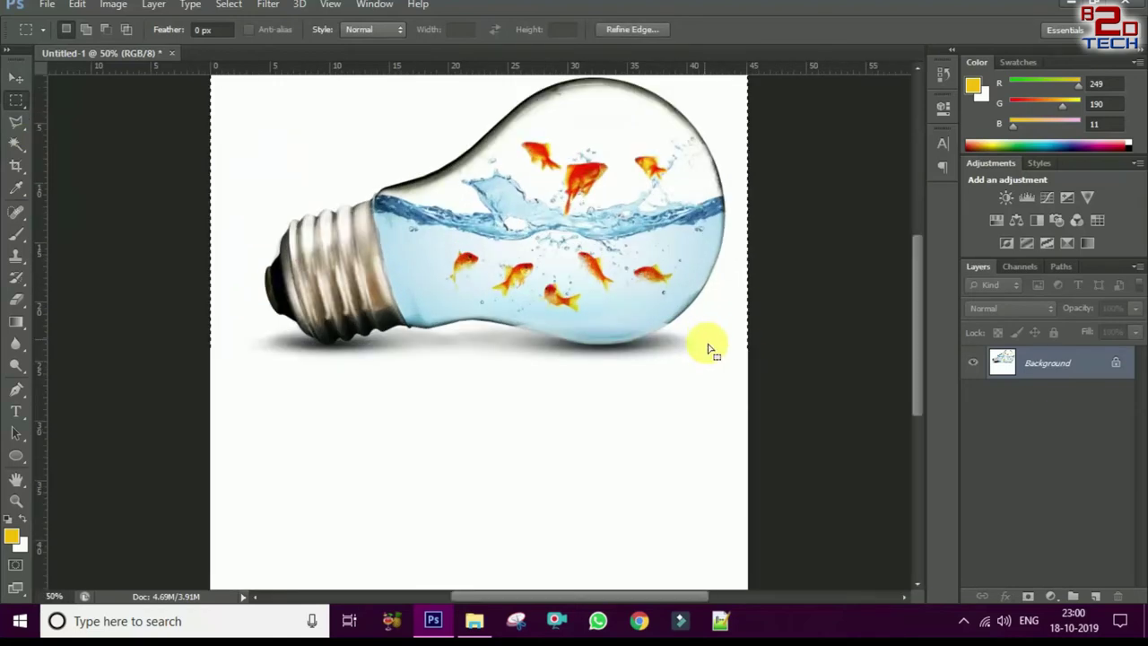
{"action": "key", "text": "ctrl+d"}
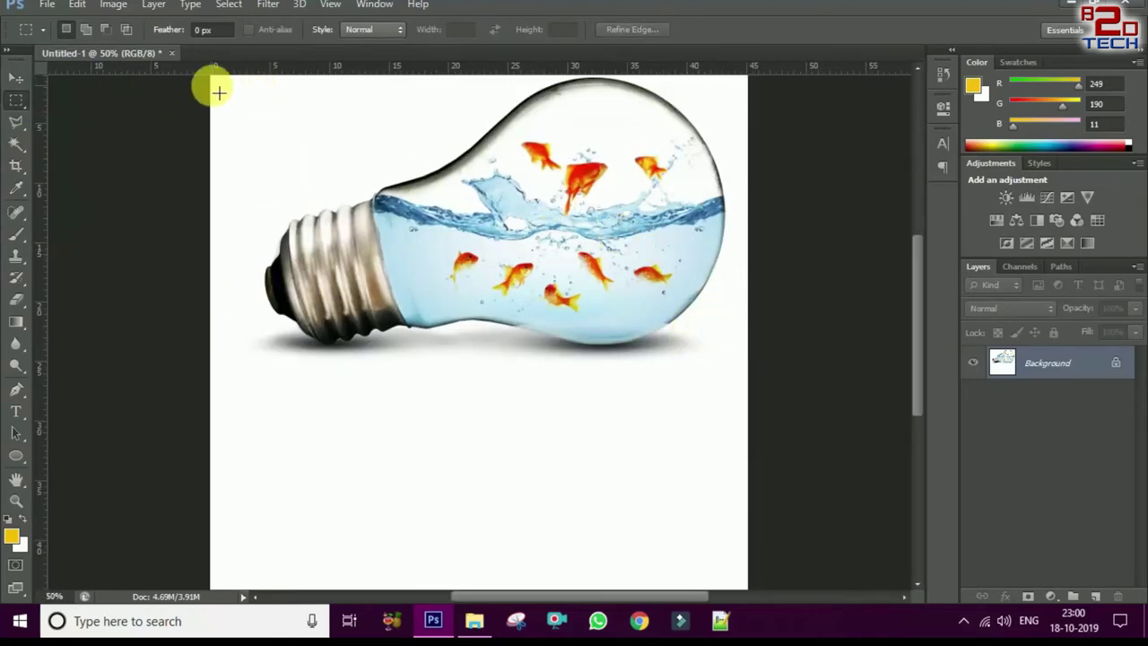
{"action": "scroll", "coordinate": [233, 103], "scroll_direction": "up", "scroll_amount": 1}
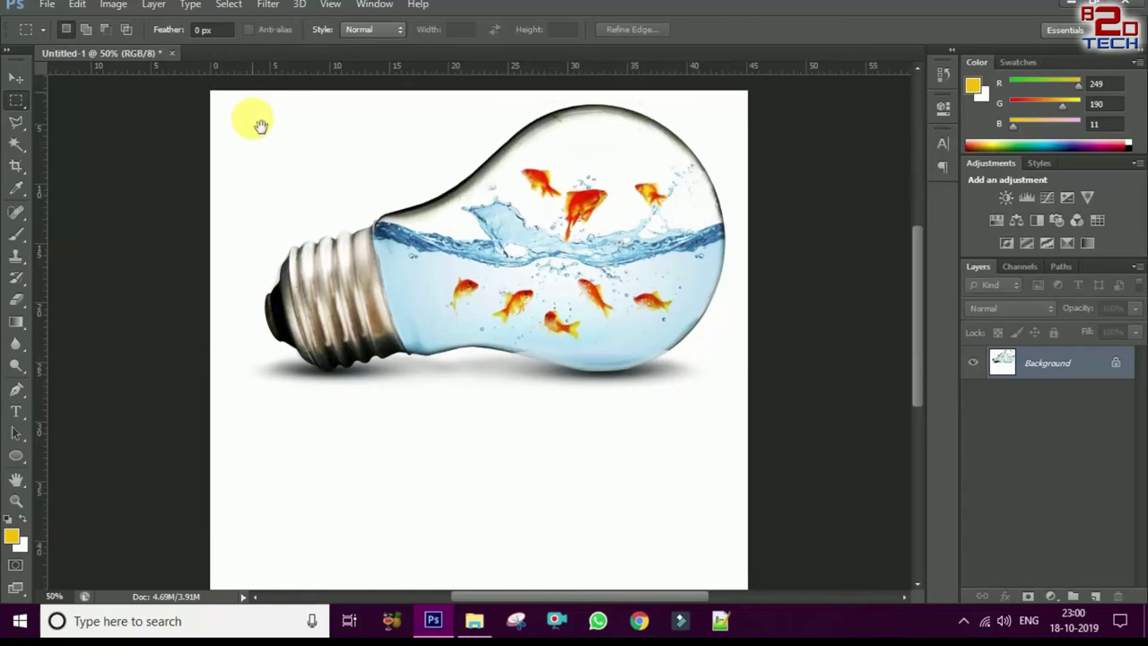
{"action": "mouse_move", "coordinate": [218, 101]}
{"action": "left_mouse_down"}
{"action": "mouse_move", "coordinate": [773, 380]}
{"action": "mouse_move", "coordinate": [763, 371]}
{"action": "left_mouse_up"}
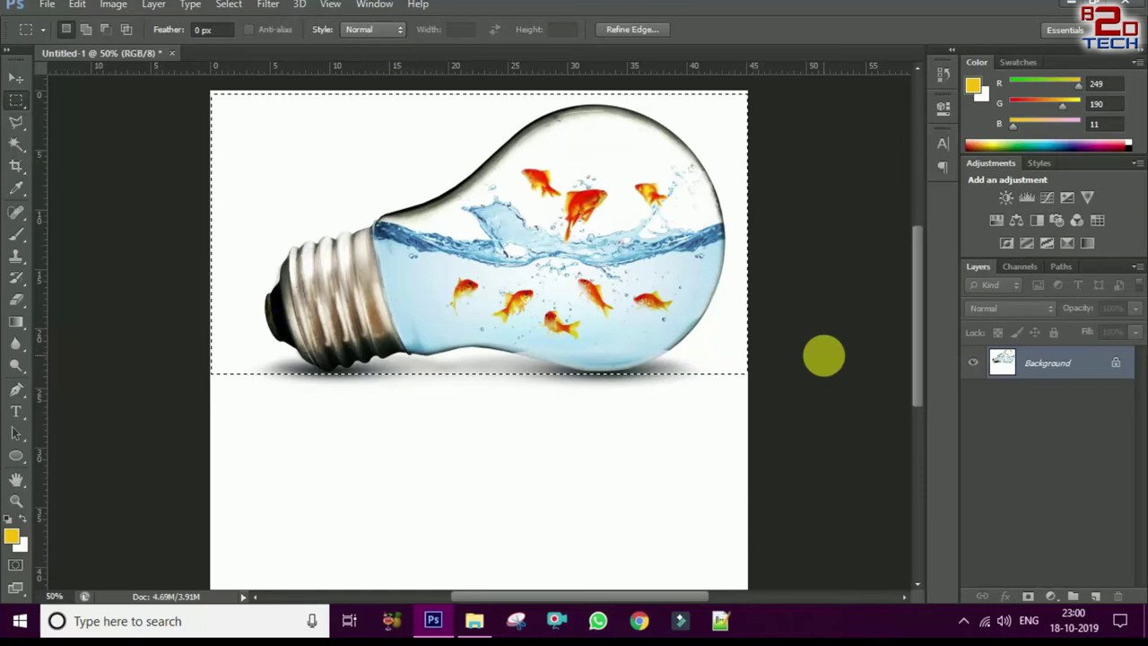
{"action": "key", "text": "ctrl+j"}
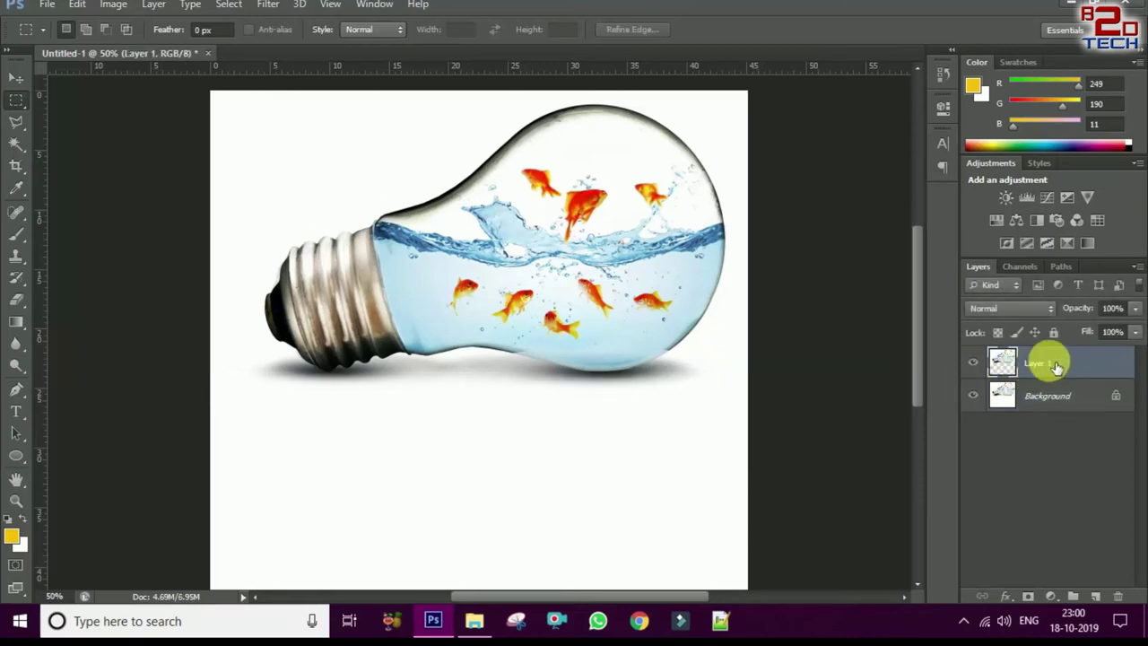
{"action": "right_click", "coordinate": [1044, 361]}
{"action": "key", "text": "Escape"}
{"action": "left_click", "coordinate": [16, 78]}
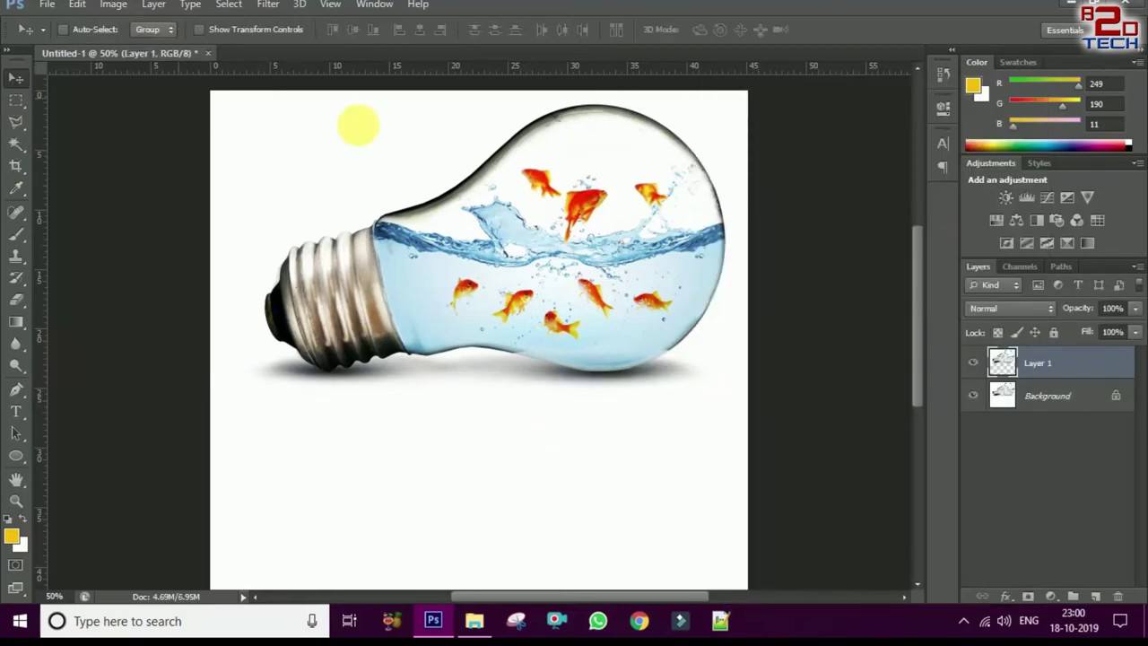
{"action": "key", "text": "ctrl+t"}
Flip the bulb copy (Layer 1) vertically so it is upside down
{"action": "right_click", "coordinate": [625, 301]}
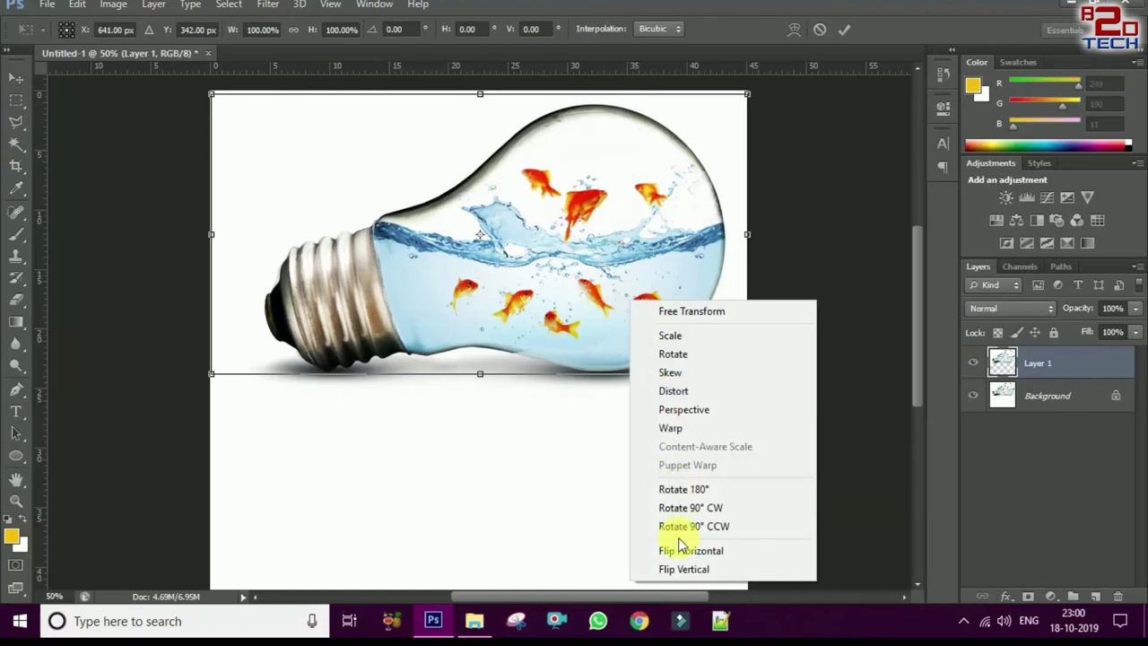
{"action": "left_click", "coordinate": [684, 550]}
{"action": "right_click", "coordinate": [612, 342]}
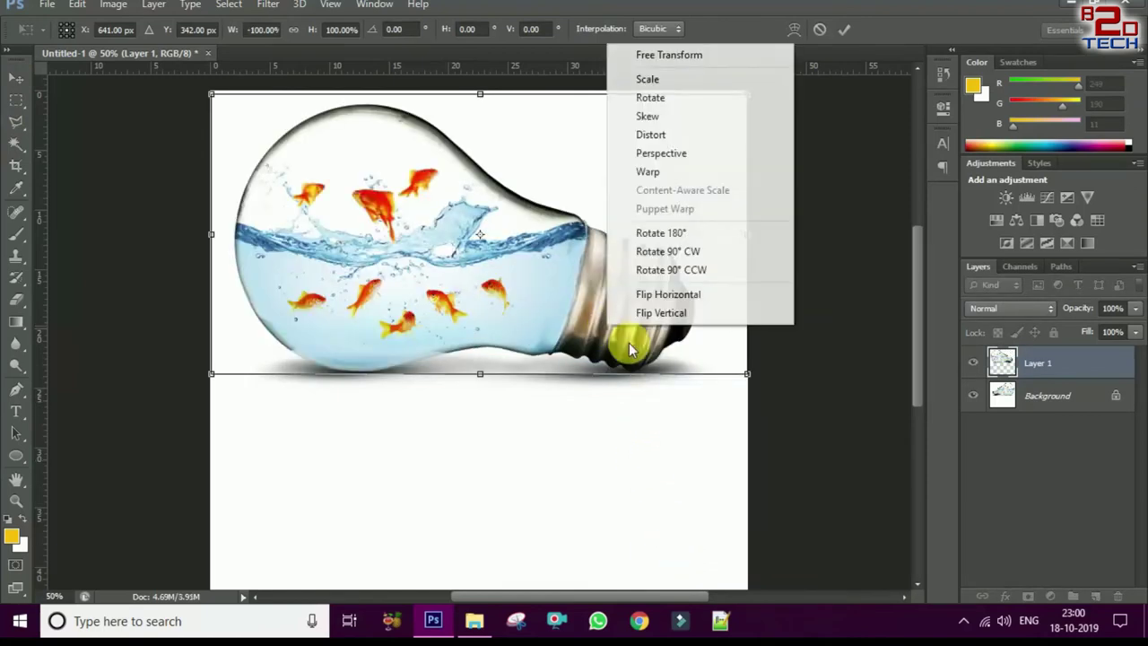
{"action": "left_click", "coordinate": [647, 303]}
{"action": "right_click", "coordinate": [616, 307]}
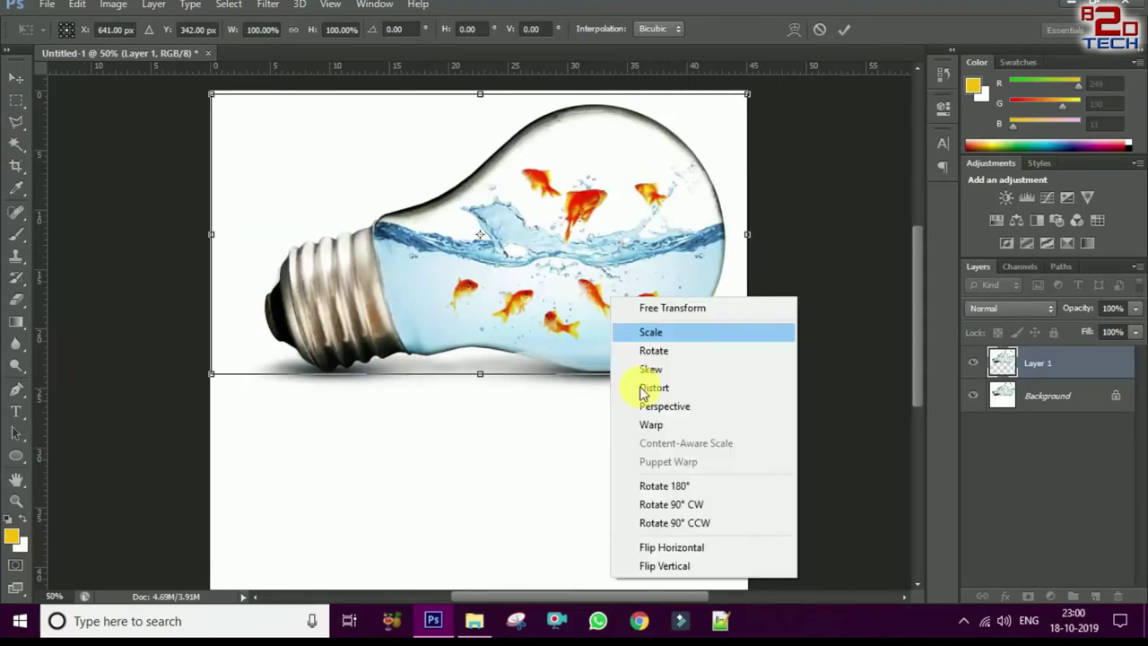
{"action": "left_click", "coordinate": [652, 567]}
Move the flipped copy below the bulb, apply it, and lower its opacity to 22%
{"action": "left_click_drag", "start_coordinate": [565, 256], "coordinate": [578, 535]}
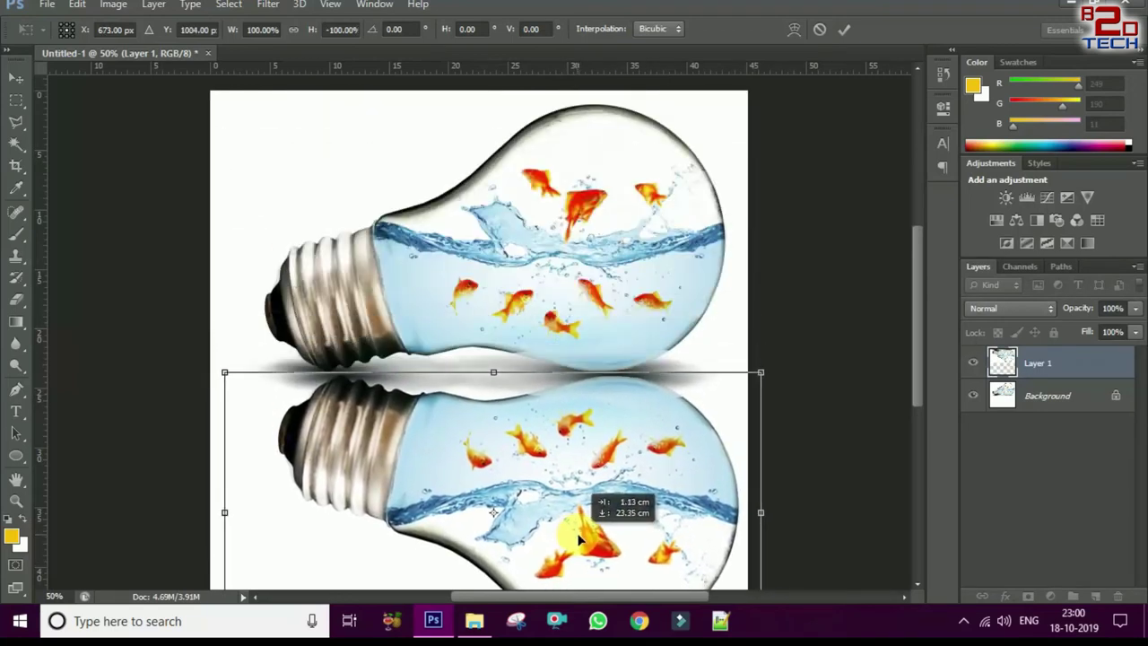
{"action": "key", "text": "ctrl+minus"}
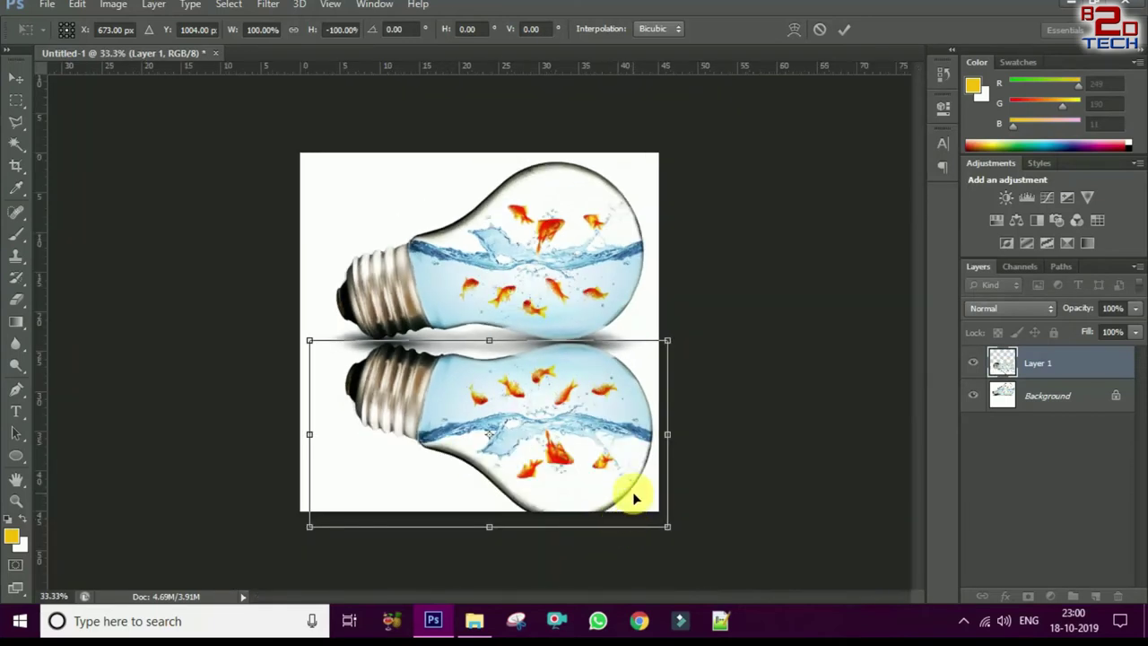
{"action": "key", "text": "Return"}
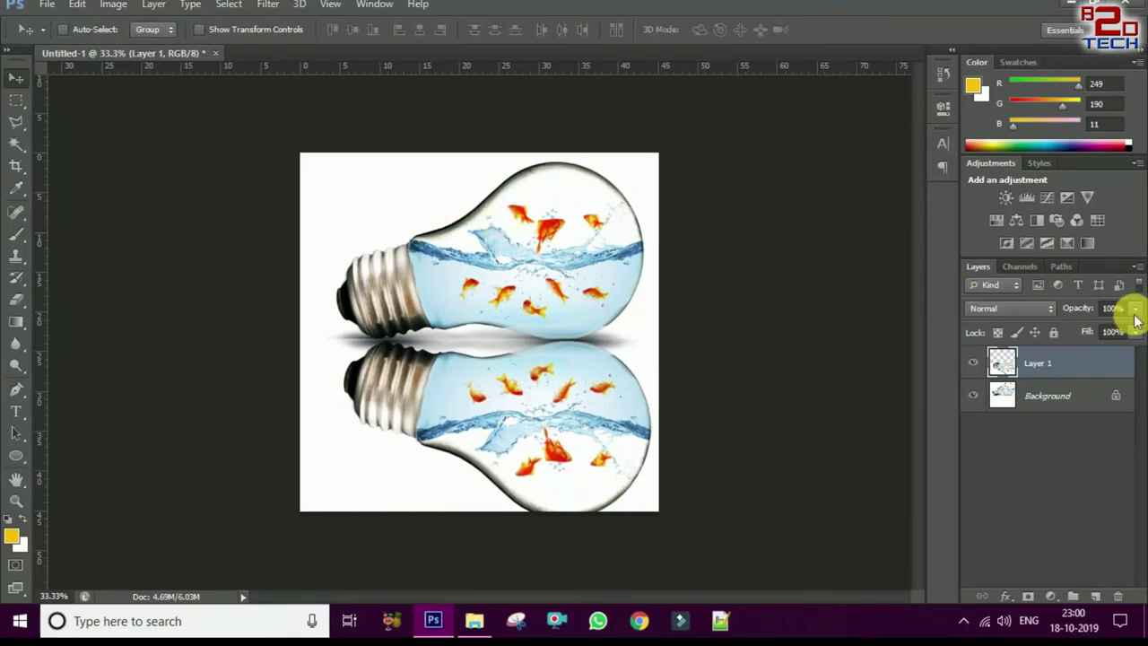
{"action": "mouse_move", "coordinate": [1109, 329]}
{"action": "left_mouse_down"}
{"action": "mouse_move", "coordinate": [1059, 334]}
{"action": "mouse_move", "coordinate": [1064, 325]}
{"action": "left_mouse_up"}
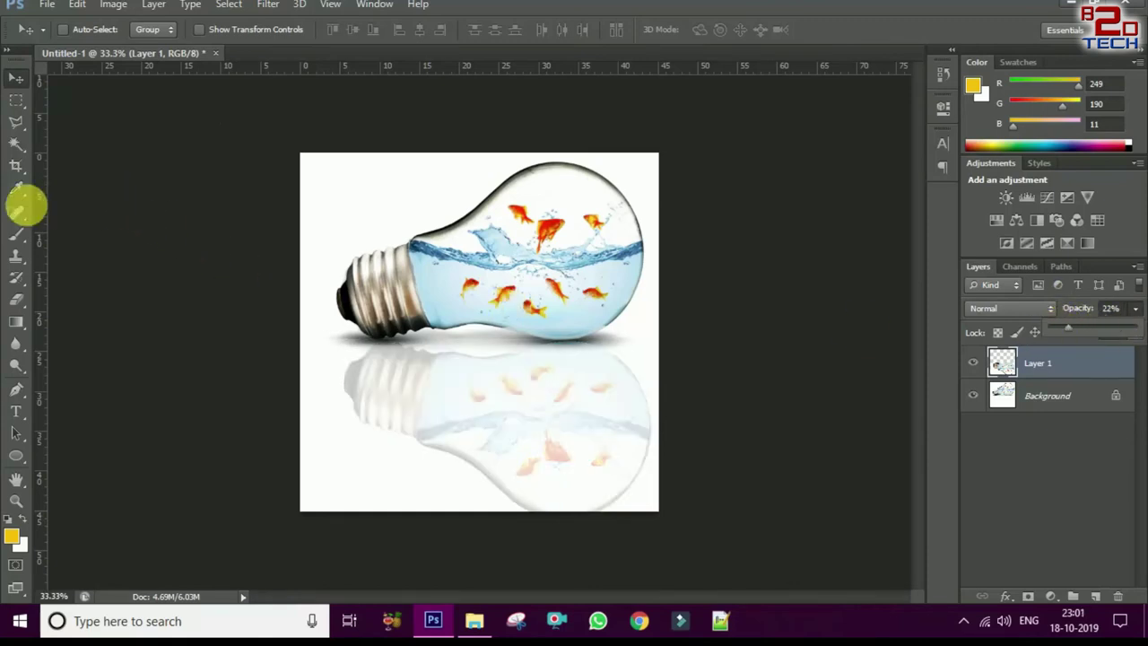
Flatten all layers into a single Background layer
{"action": "left_click", "coordinate": [1082, 409]}
{"action": "right_click", "coordinate": [1078, 401]}
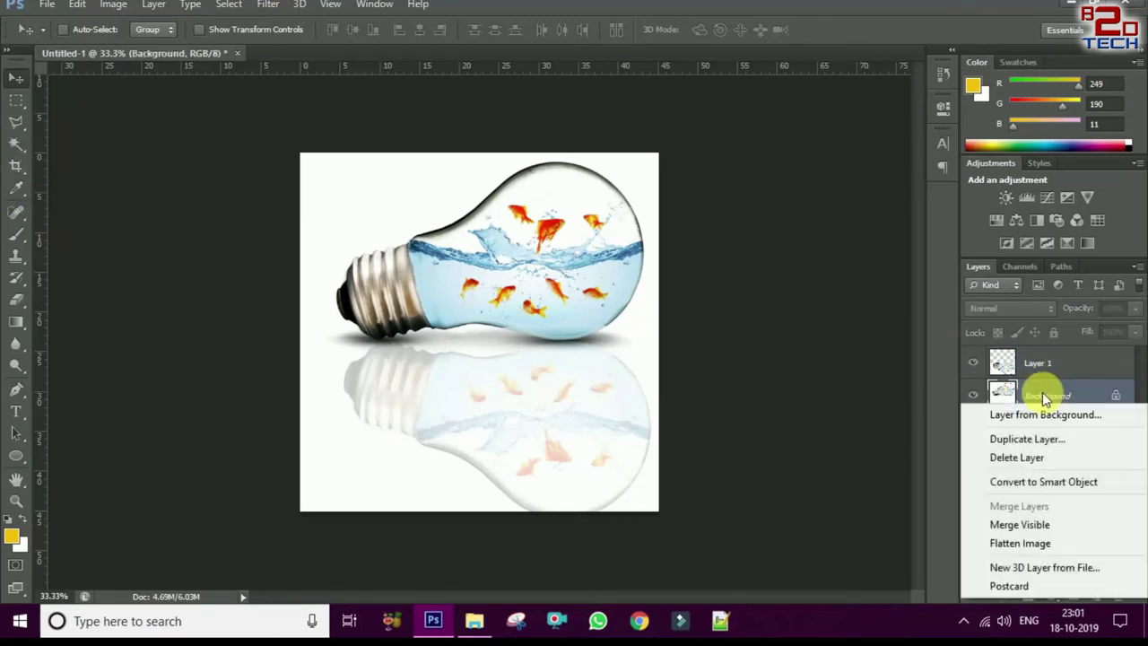
{"action": "left_click", "coordinate": [1011, 544]}
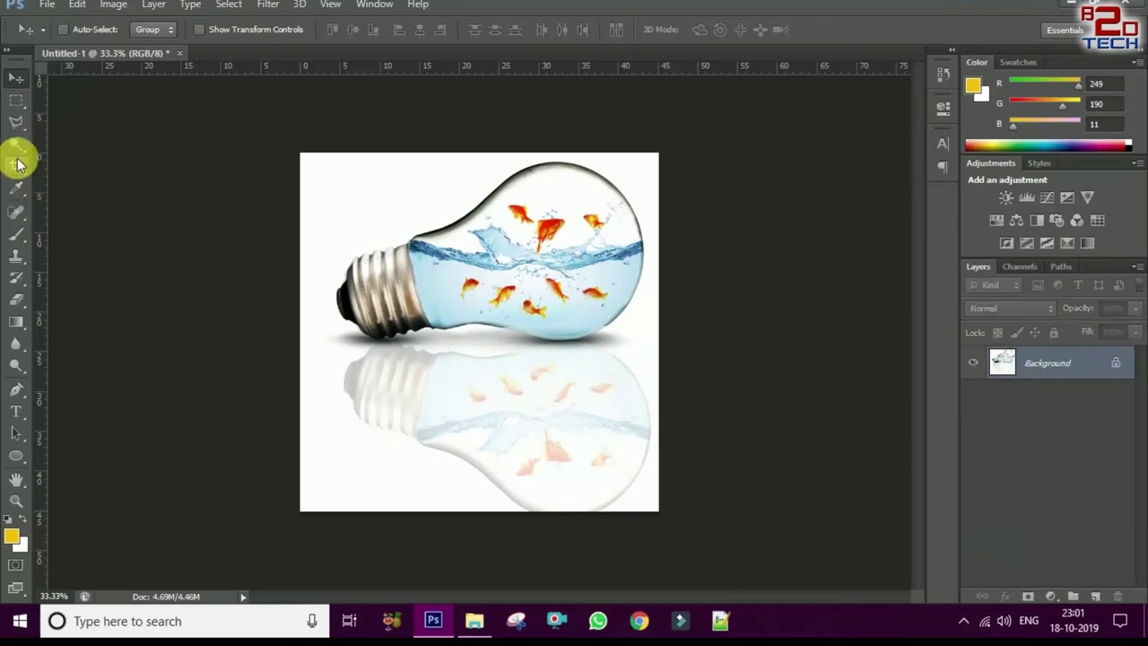
Crop off the empty left strip and the bottom of the image
{"action": "left_click", "coordinate": [15, 165]}
{"action": "left_click_drag", "start_coordinate": [307, 334], "coordinate": [314, 334]}
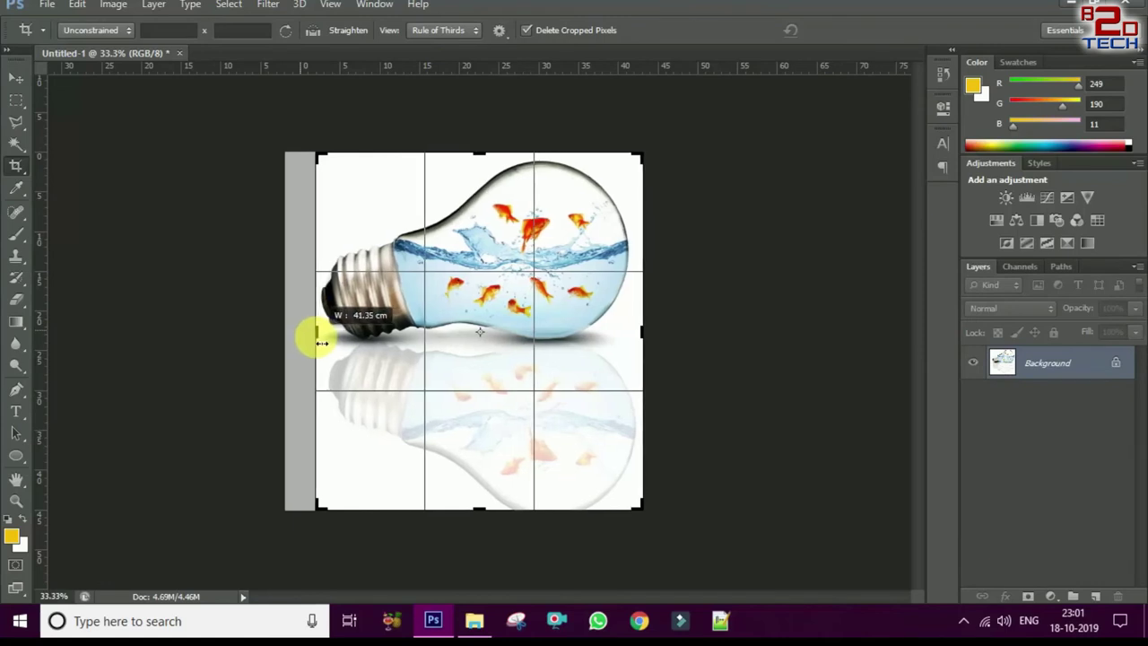
{"action": "left_click_drag", "start_coordinate": [496, 520], "coordinate": [500, 510]}
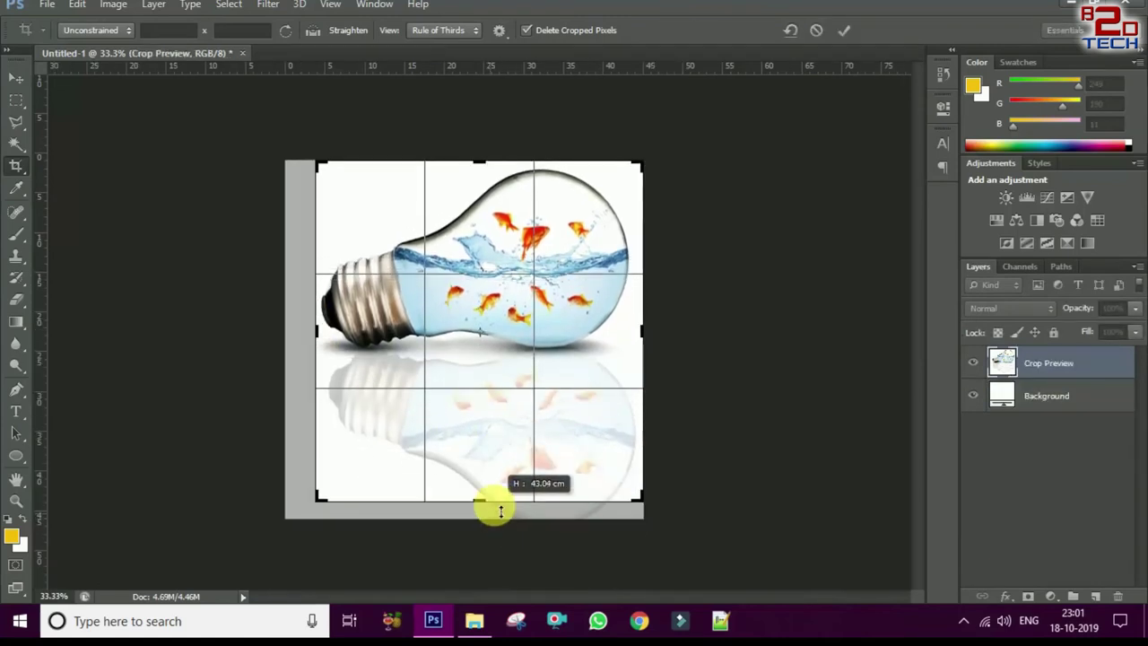
{"action": "left_click_drag", "start_coordinate": [501, 509], "coordinate": [495, 511]}
{"action": "key", "text": "Return"}
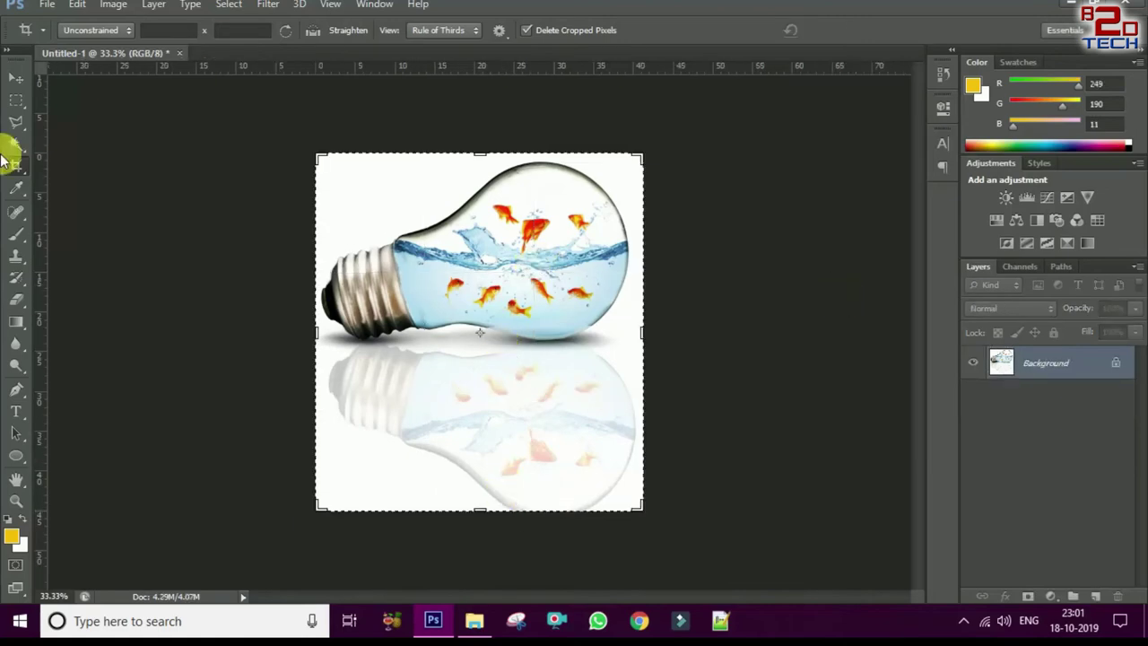
{"action": "left_click", "coordinate": [16, 78]}
{"action": "left_click", "coordinate": [45, 4]}
Save as JPEG 'Tutorial Photoshop' in the Tutorial Photoshop folder at maximum quality
{"action": "left_click", "coordinate": [97, 205]}
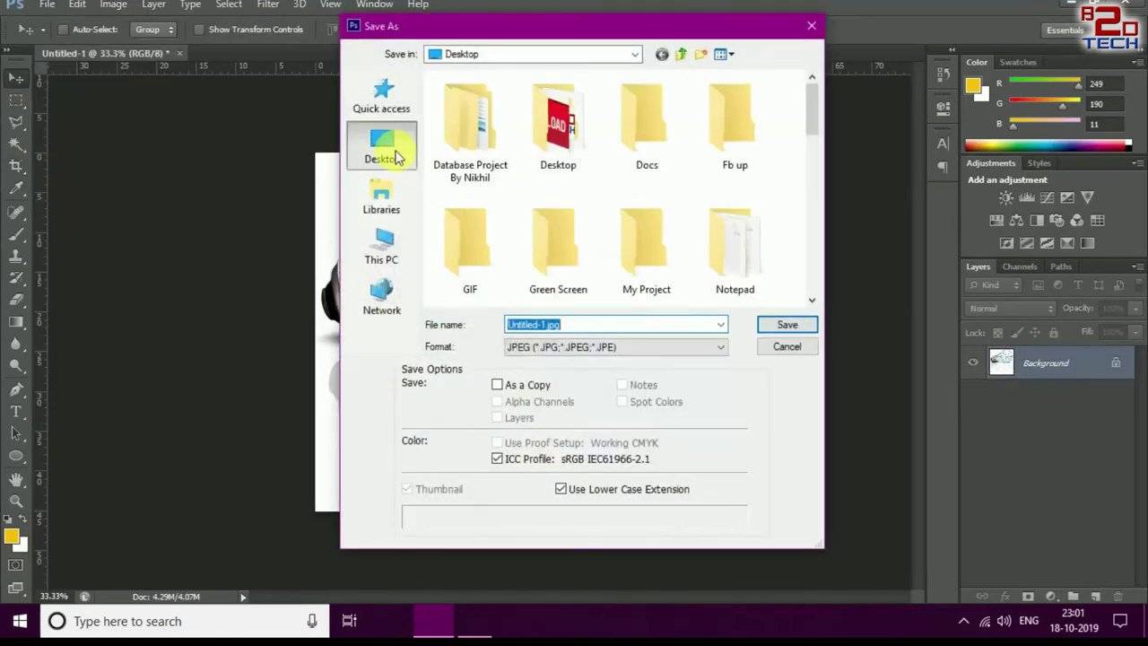
{"action": "left_click", "coordinate": [382, 143]}
{"action": "left_click", "coordinate": [567, 348]}
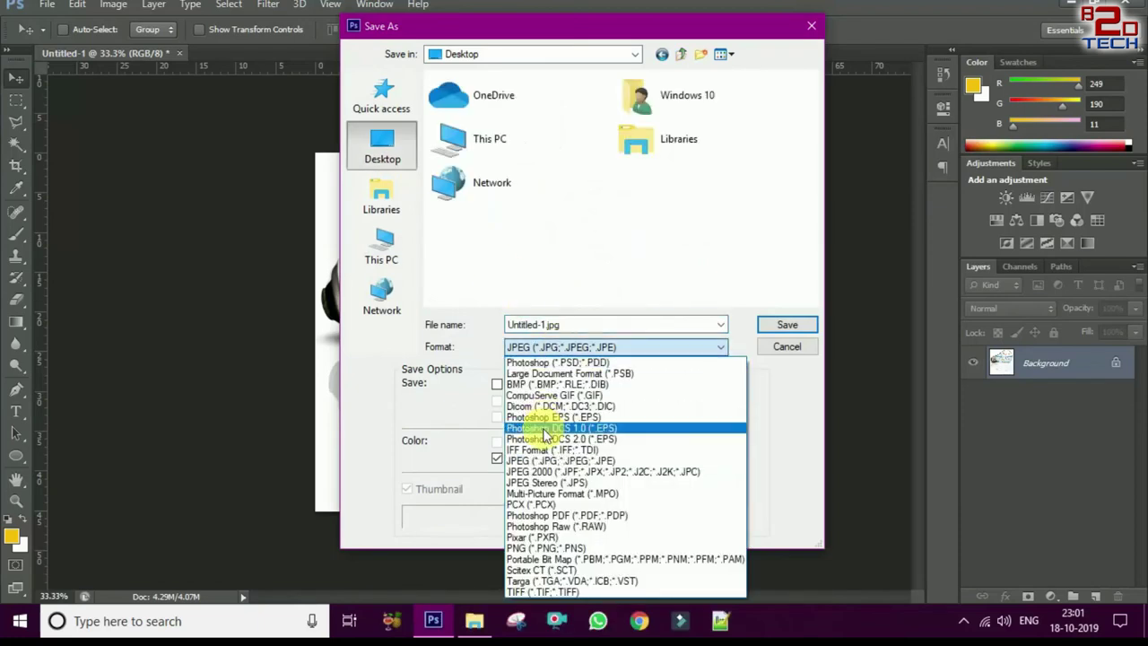
{"action": "left_click", "coordinate": [542, 462]}
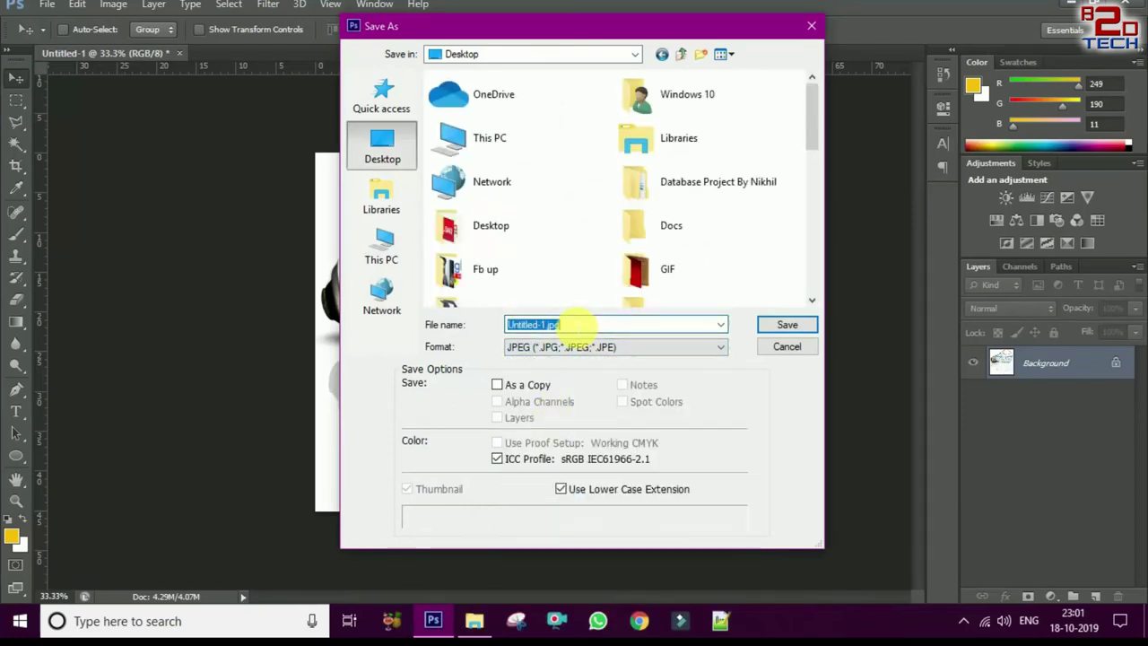
{"action": "type", "text": "Tutorial P"}
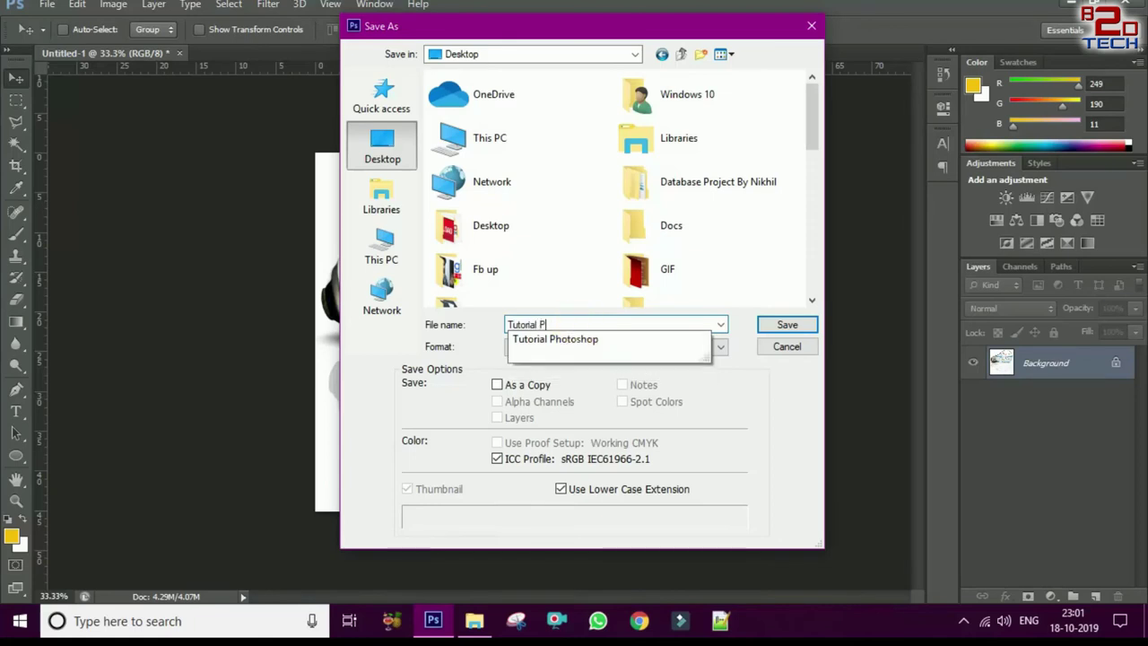
{"action": "type", "text": "hotoshop"}
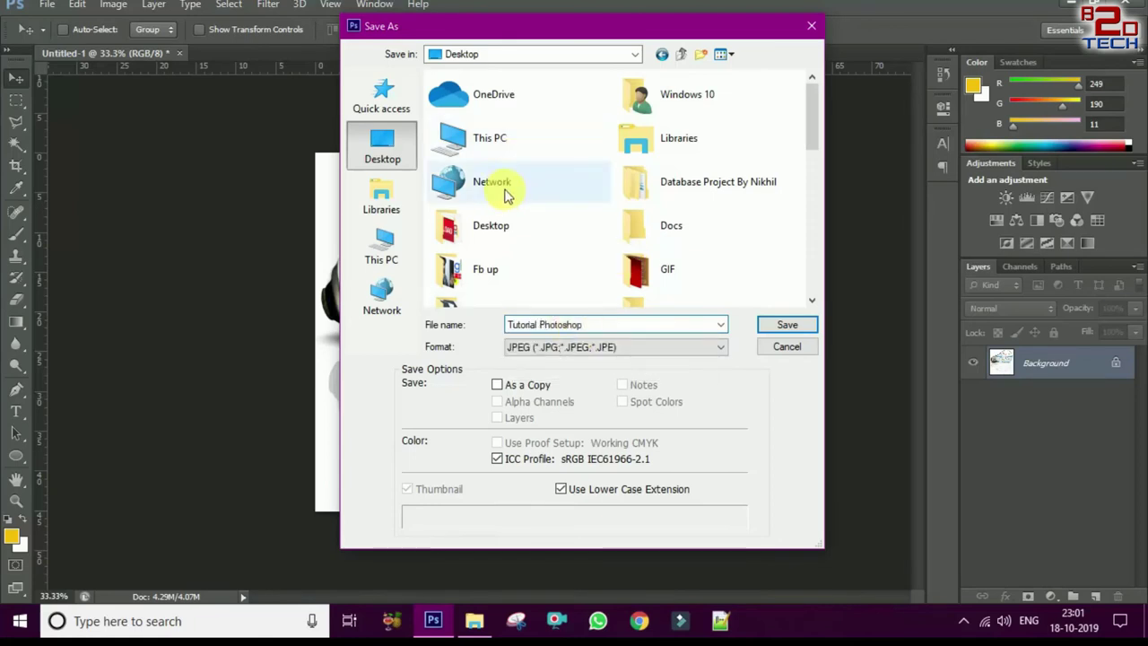
{"action": "left_click", "coordinate": [678, 182]}
{"action": "scroll", "coordinate": [678, 182], "scroll_direction": "down", "scroll_amount": 5}
{"action": "double_click", "coordinate": [507, 179]}
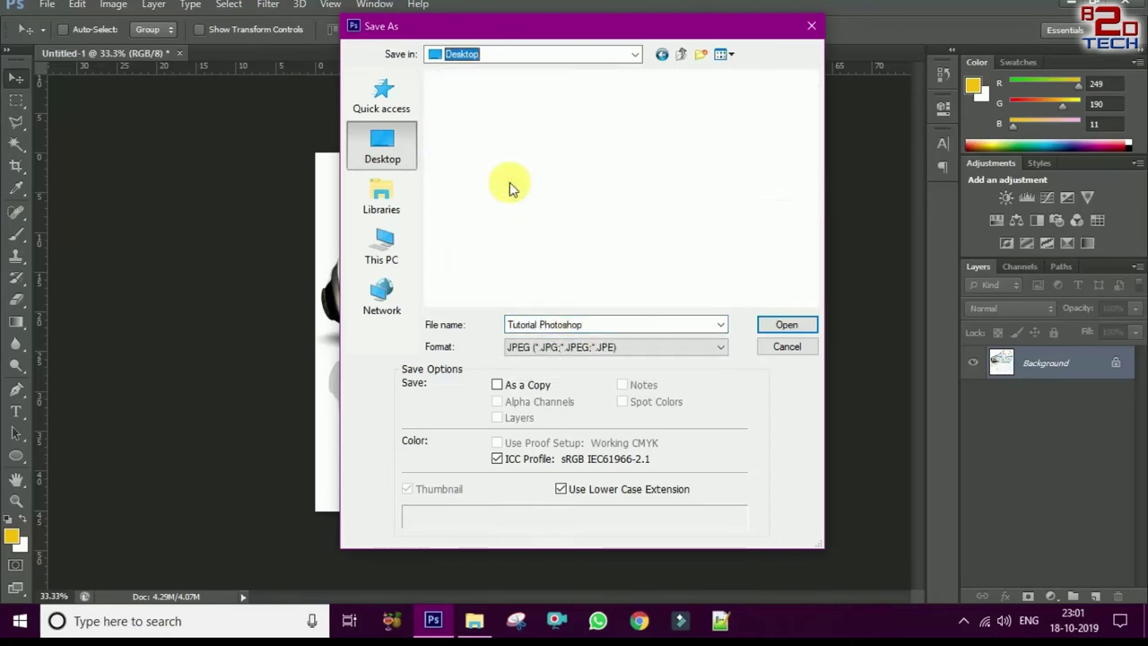
{"action": "left_click", "coordinate": [807, 325]}
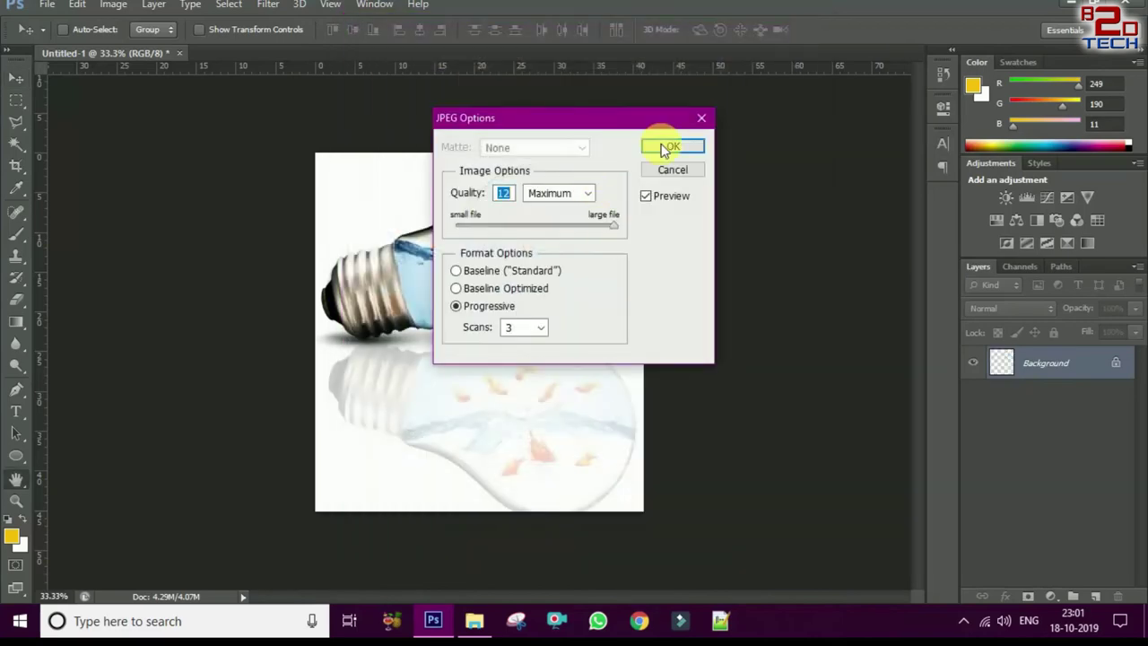
{"action": "left_click", "coordinate": [665, 148]}
Refresh the Tutorial Photoshop folder and open Tutorial Photoshop.jpg in Photos
{"action": "left_click", "coordinate": [475, 621]}
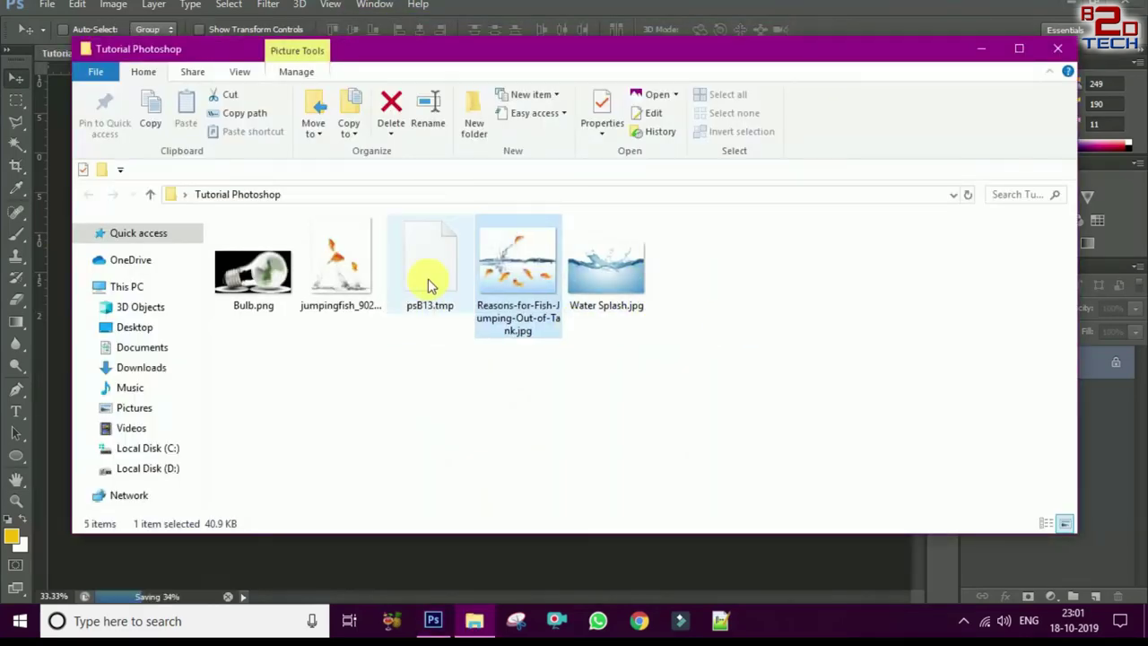
{"action": "right_click", "coordinate": [712, 277]}
{"action": "left_click", "coordinate": [754, 345]}
{"action": "left_click", "coordinate": [524, 265]}
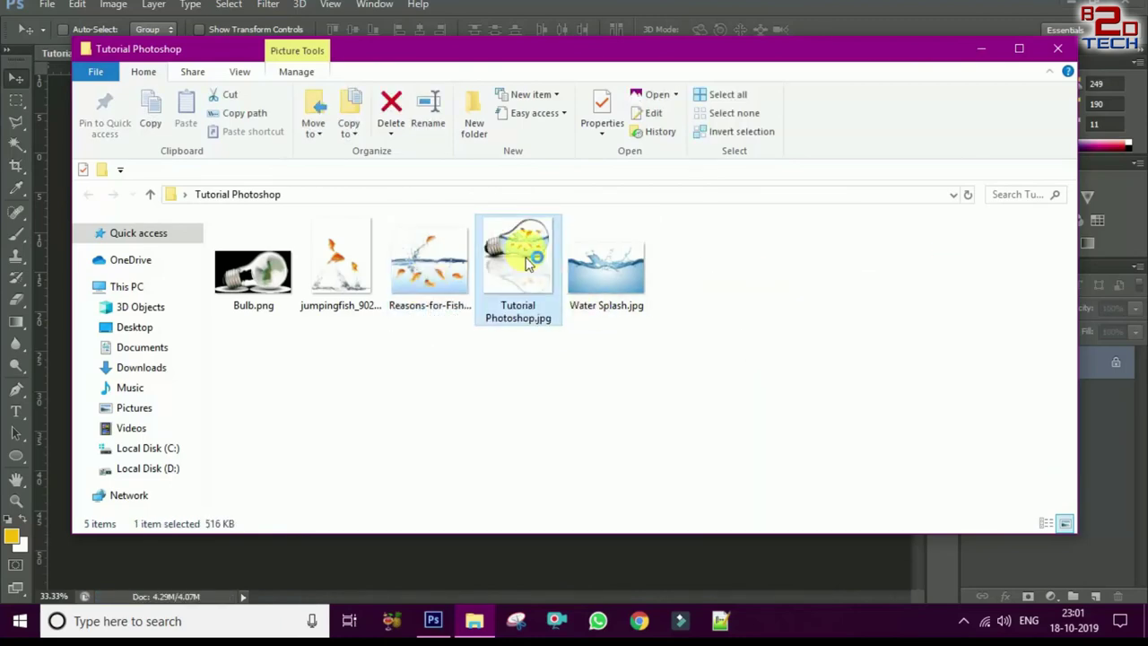
{"action": "double_click", "coordinate": [528, 262]}
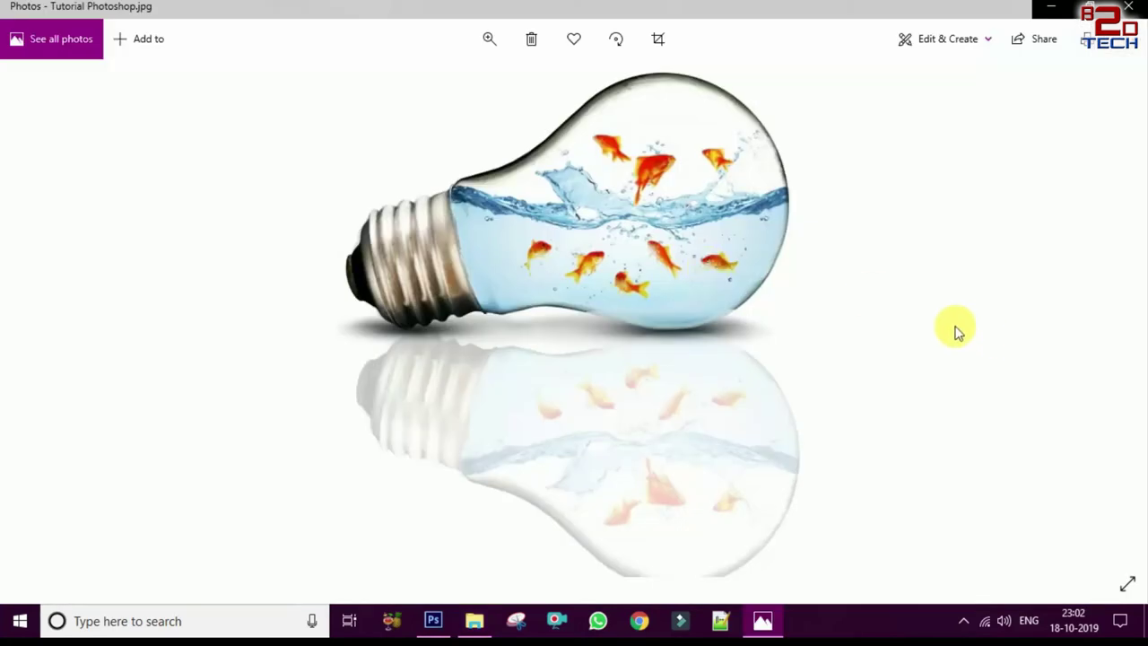